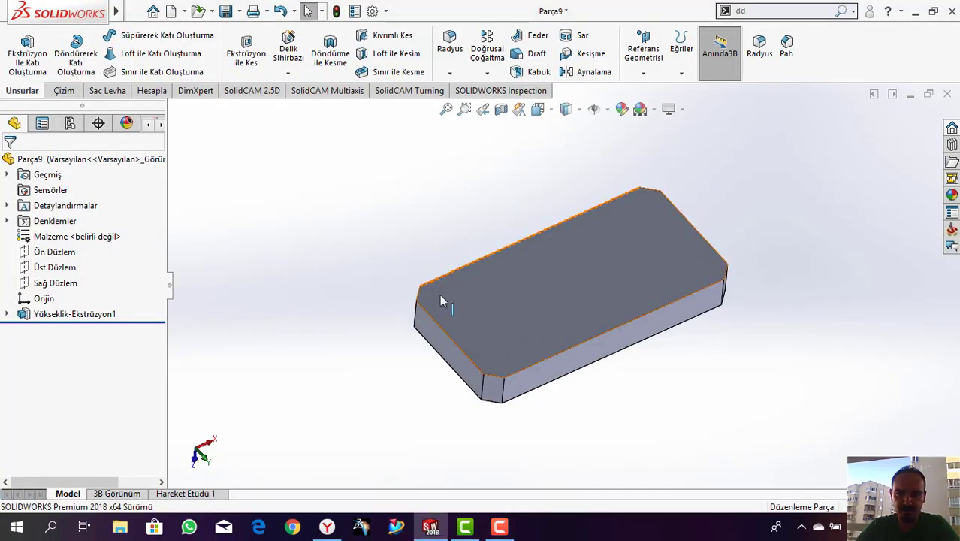
Step: Select the block's top face and view it Normal To
middle_click_drag(443, 298, 632, 377)
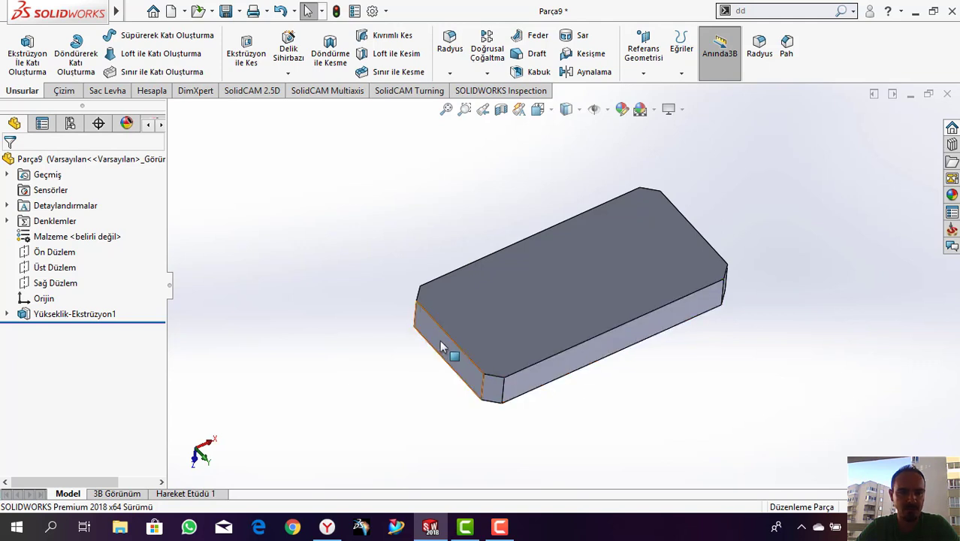
middle_click_drag(450, 342, 531, 349)
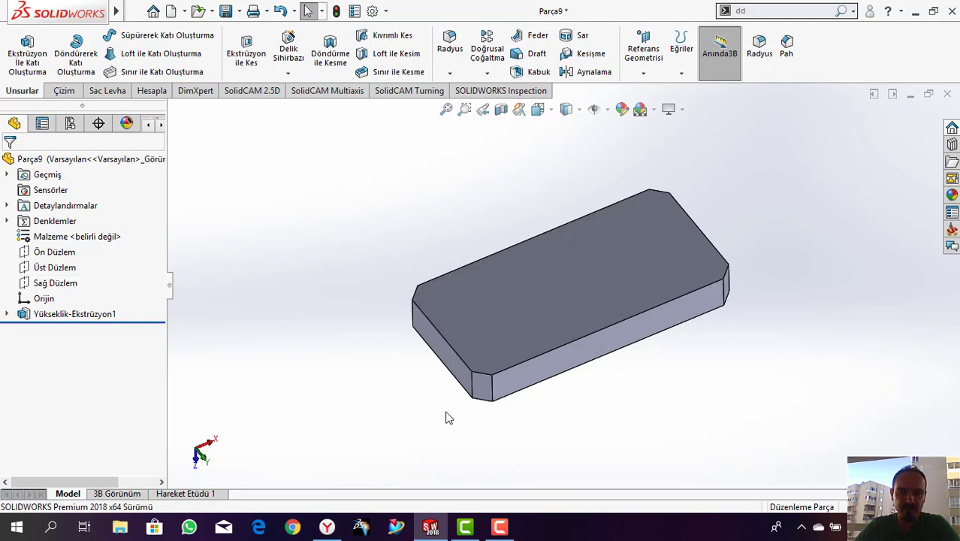
middle_click_drag(448, 416, 450, 399)
scroll(541, 297, "down", 2)
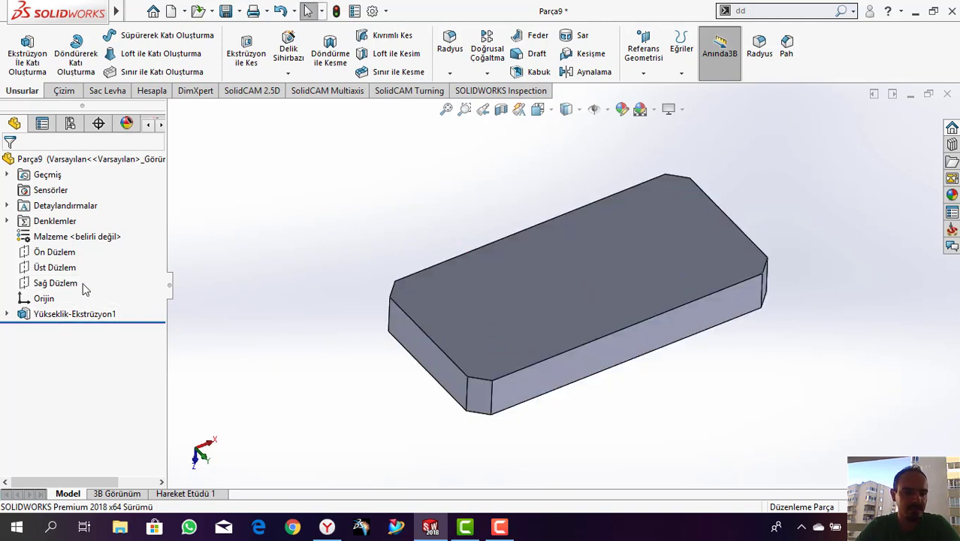
left_click(54, 252)
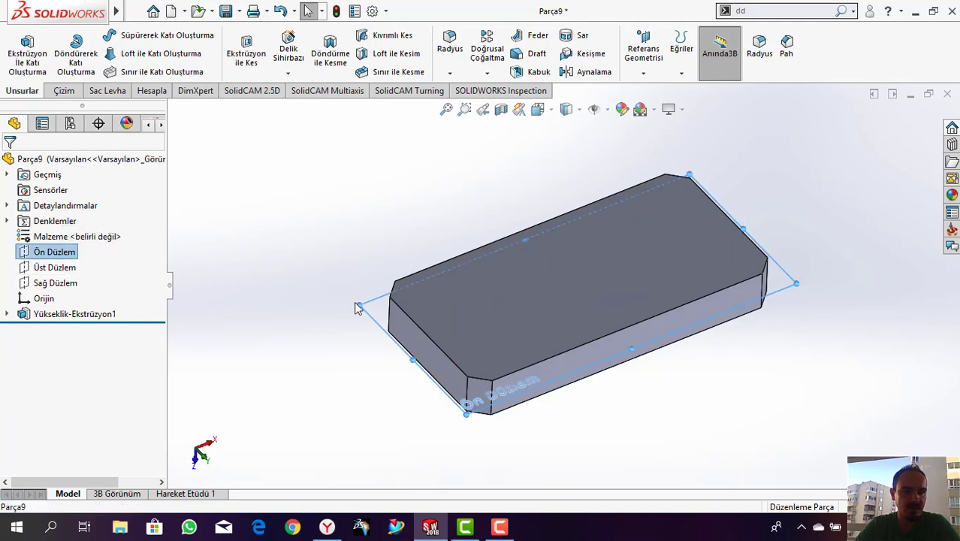
left_click(54, 267)
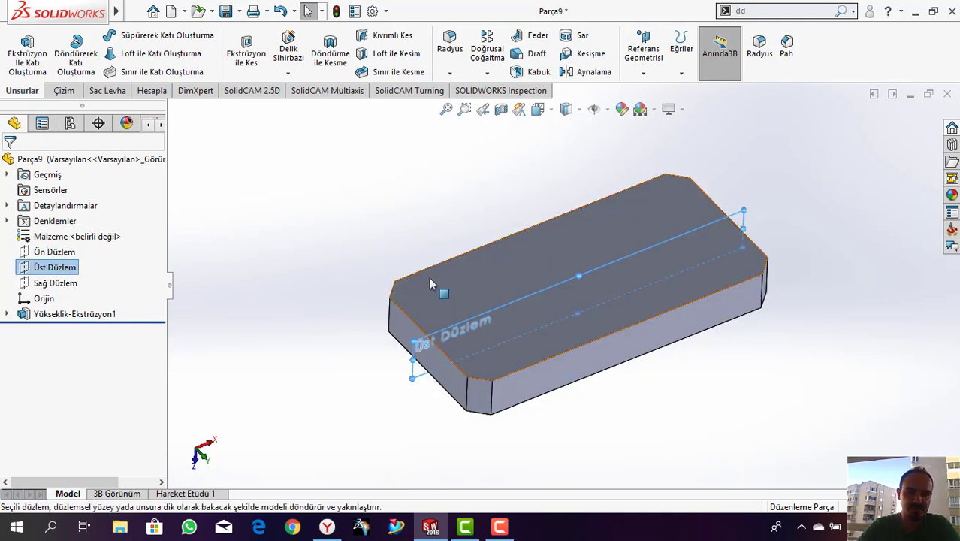
left_click(485, 259)
left_click(556, 236)
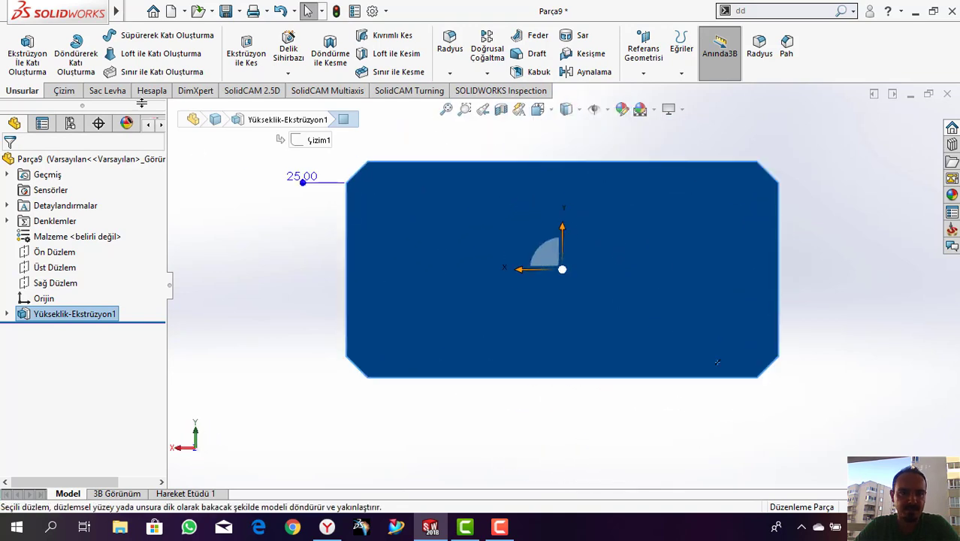
Step: Draw a center rectangle from the origin enclosing the part outline
left_click(64, 91)
left_click(102, 52)
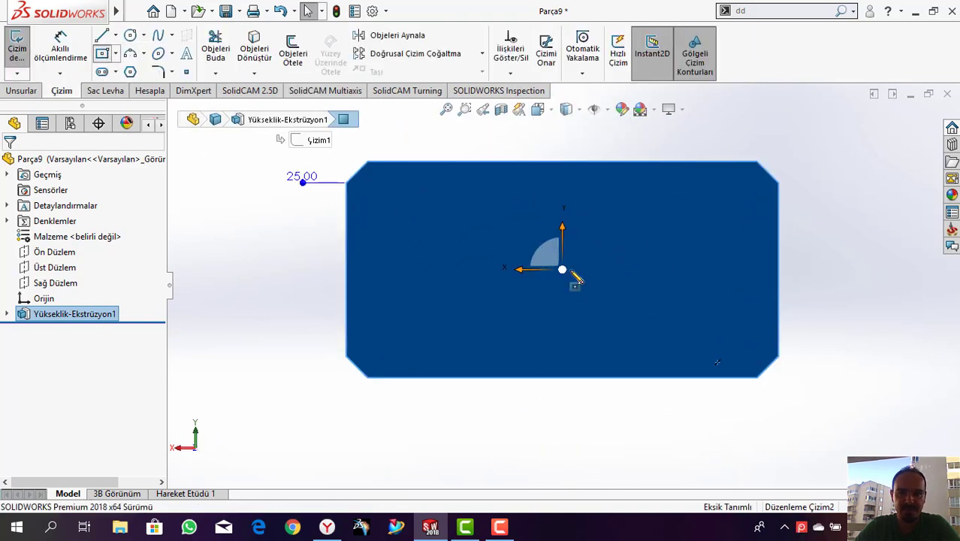
left_click(562, 269)
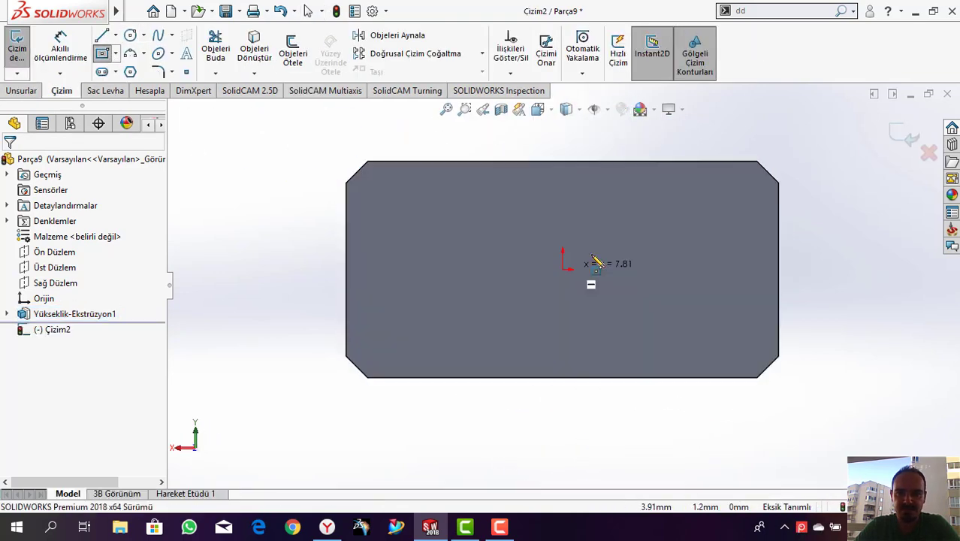
left_click(802, 148)
Step: Dimension the rectangle's top gap to 3 mm and its left gap to the part edge
key("d")
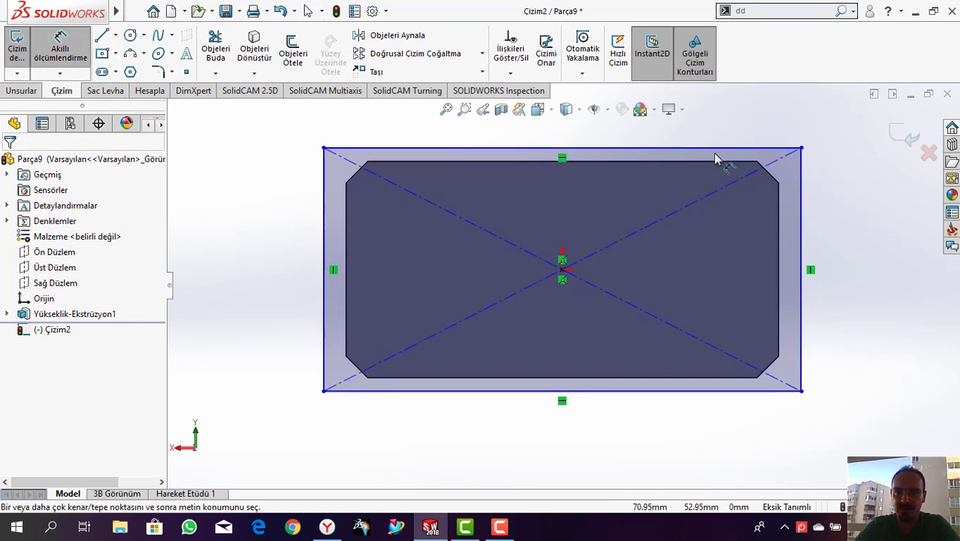
left_click(715, 159)
left_click(709, 150)
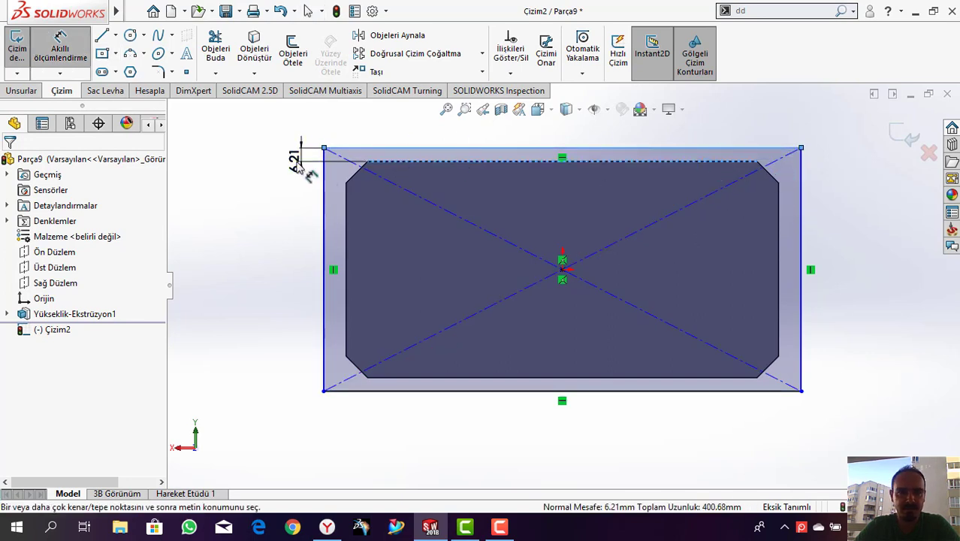
left_click(299, 167)
type("3")
key("Return")
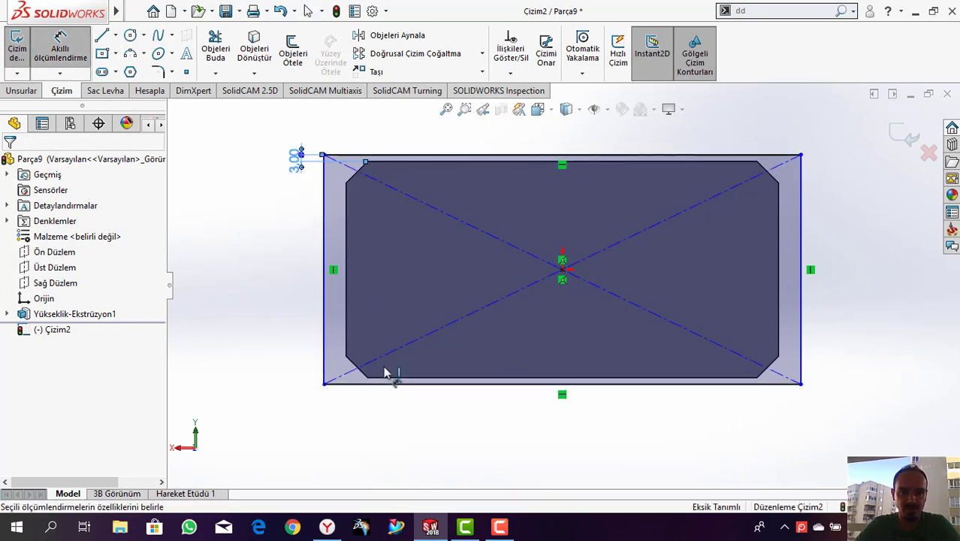
left_click(347, 314)
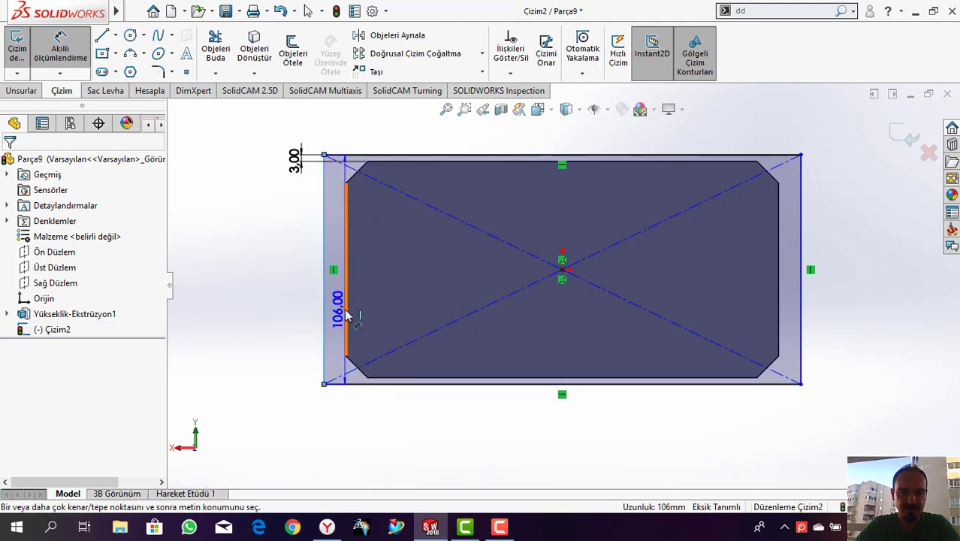
left_click(324, 286)
left_click(297, 254)
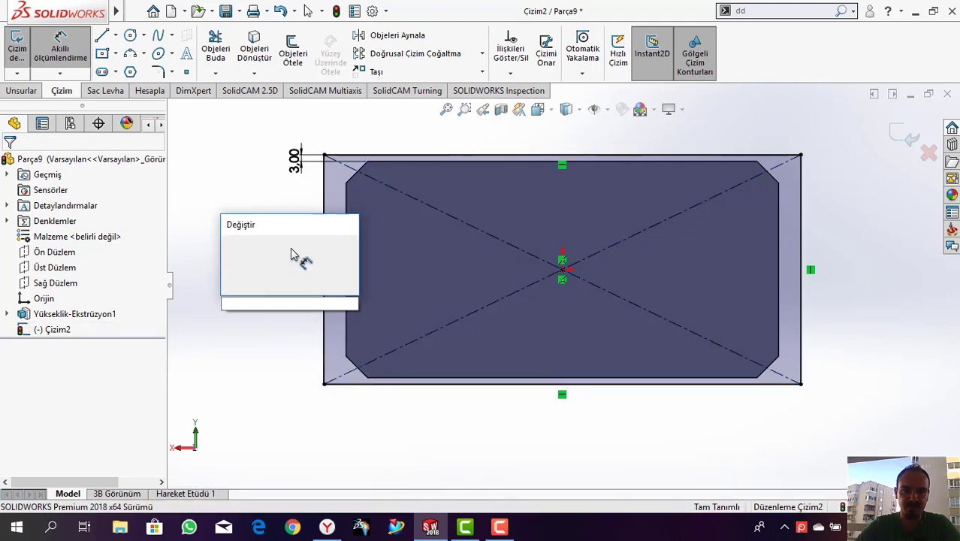
key("Return")
key("ctrl+7")
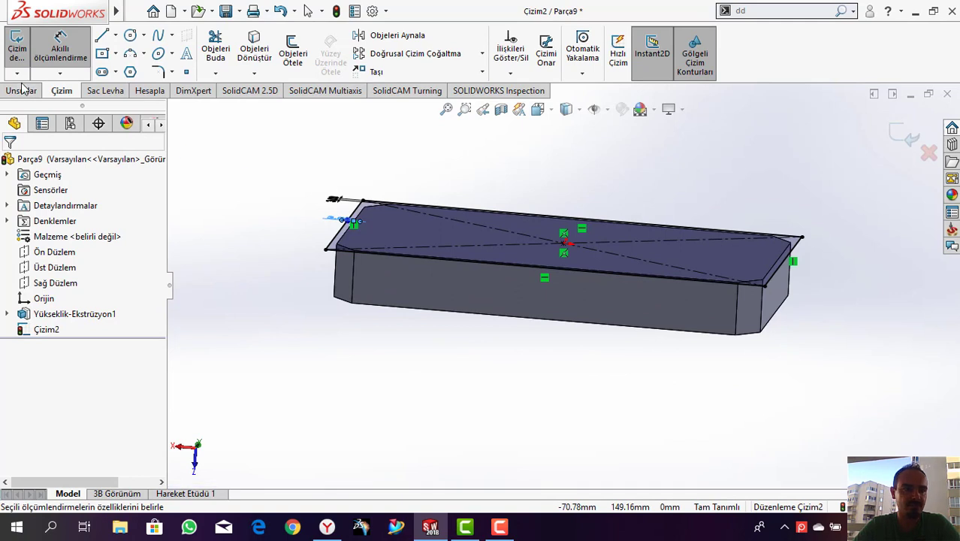
Step: Start an Ekstrüzyon of the rectangle with a 1 mm blind depth
left_click(30, 89)
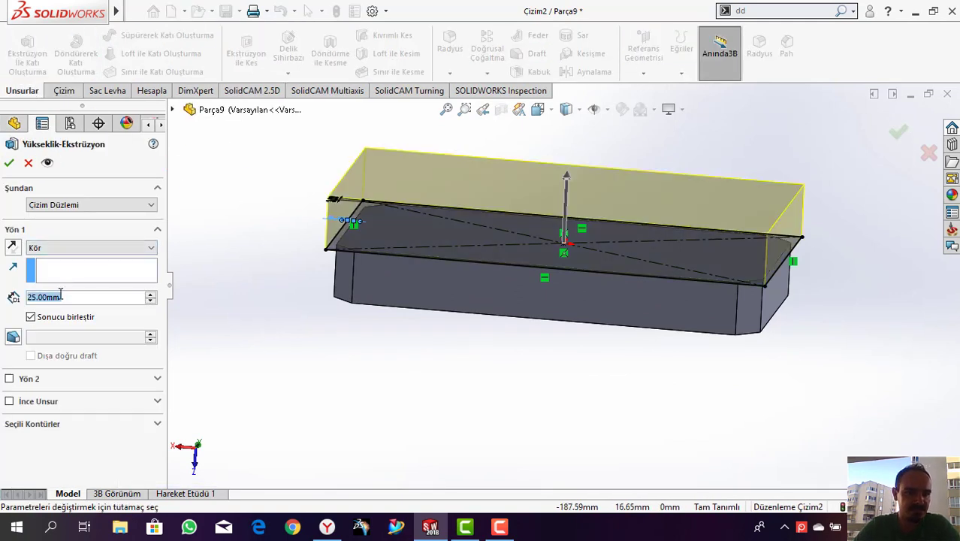
type("1")
key("Return")
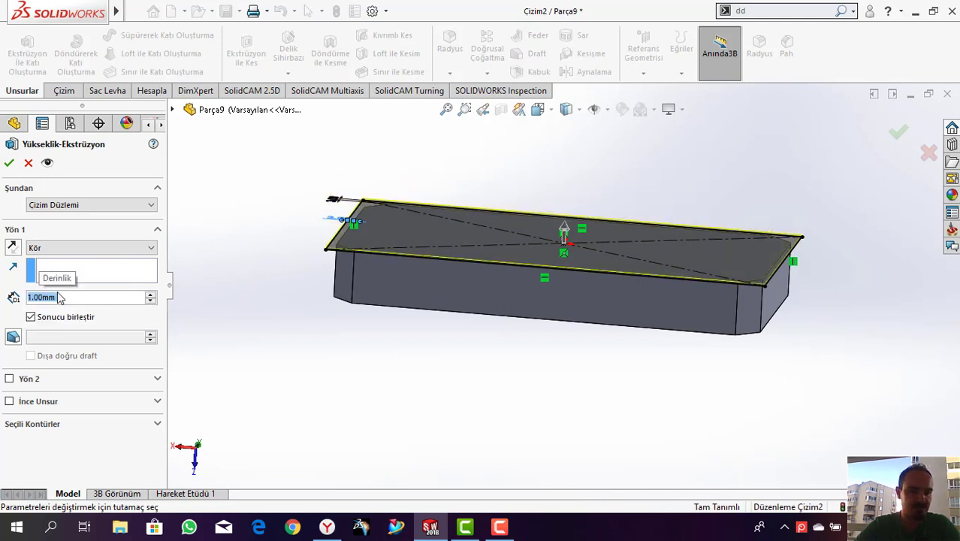
Step: Add Yön 2 ending at a reversed 10 mm offset from the part face
left_click(32, 380)
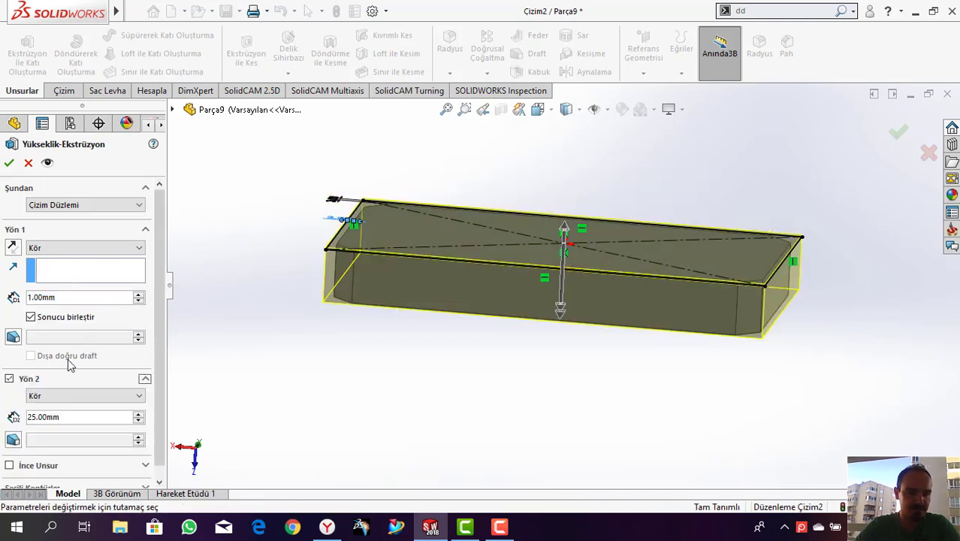
left_click(60, 398)
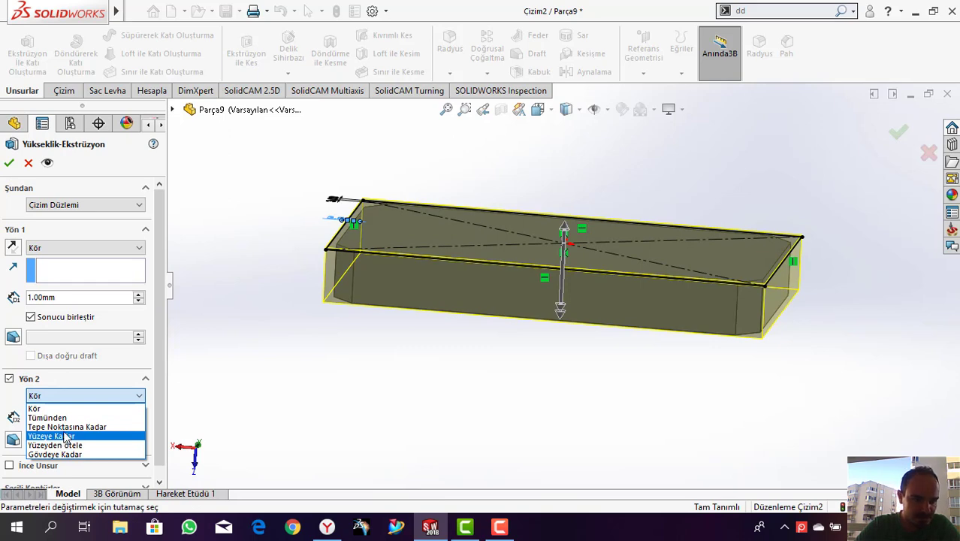
left_click(60, 445)
left_click(378, 286)
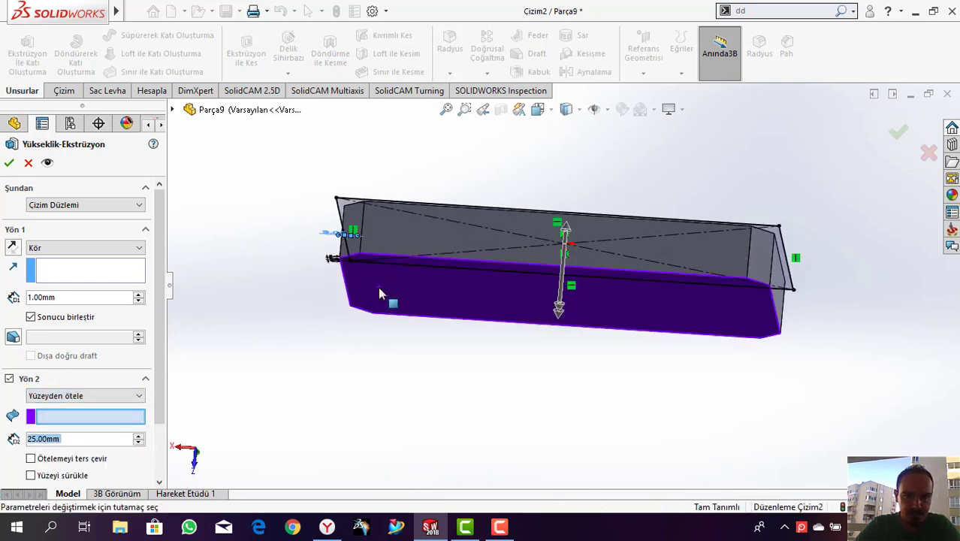
left_click(46, 460)
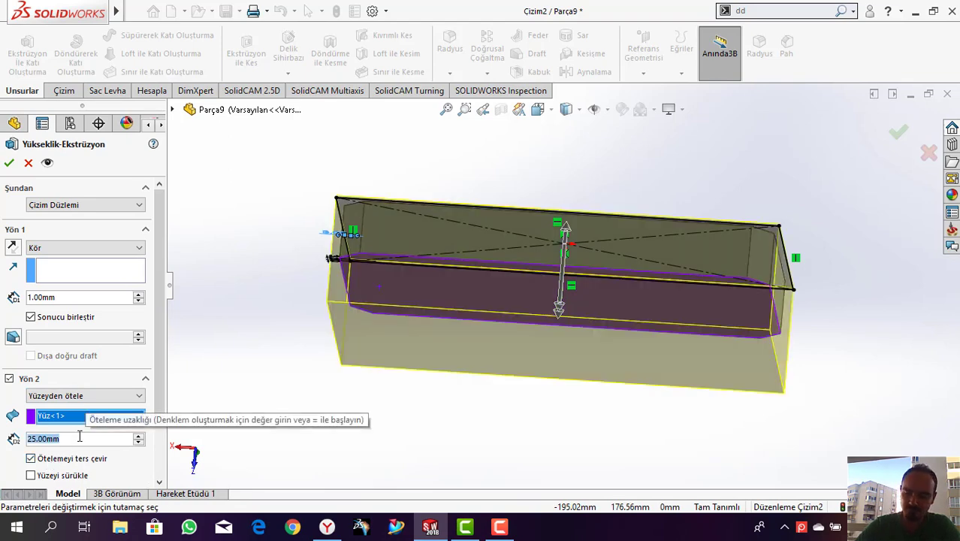
type("5")
key("Return")
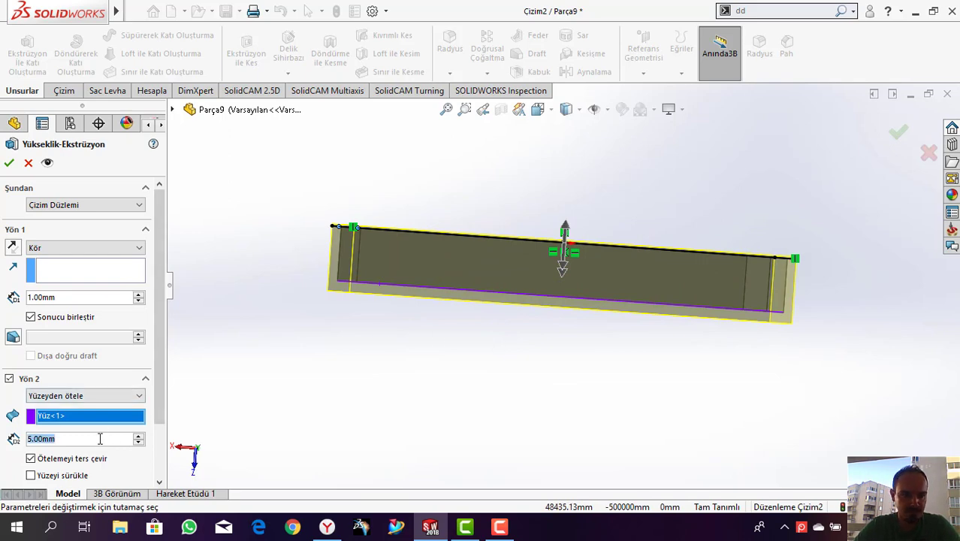
type("10")
key("Return")
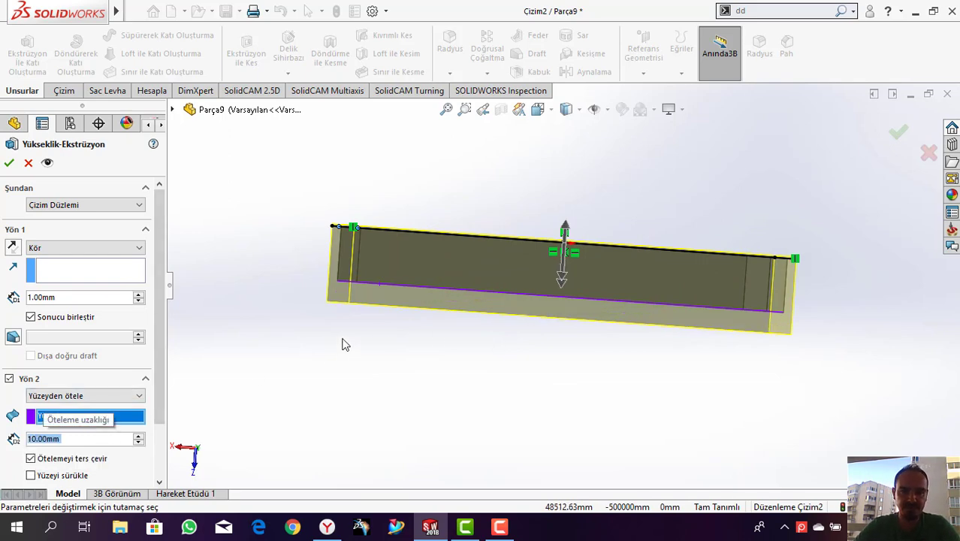
middle_click_drag(342, 343, 311, 388)
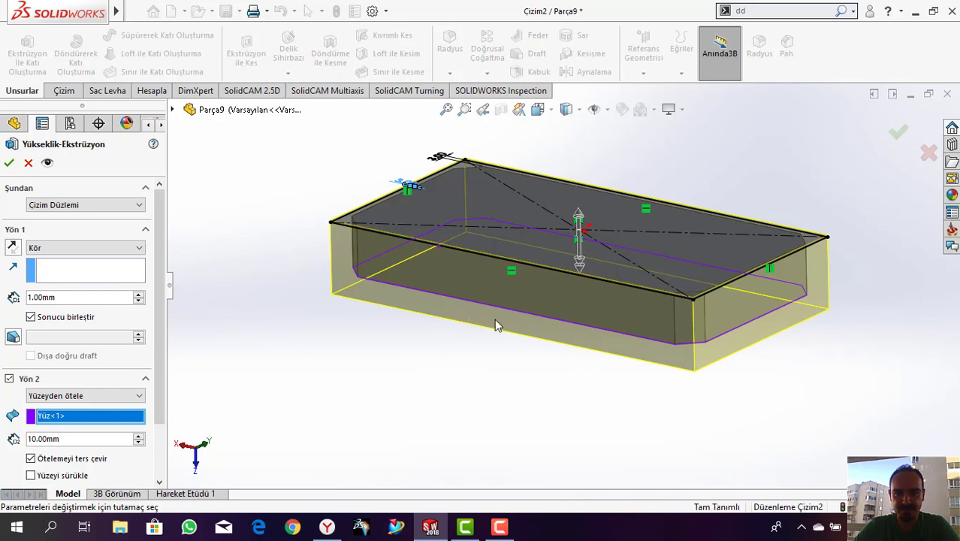
scroll(161, 351, "down", 2)
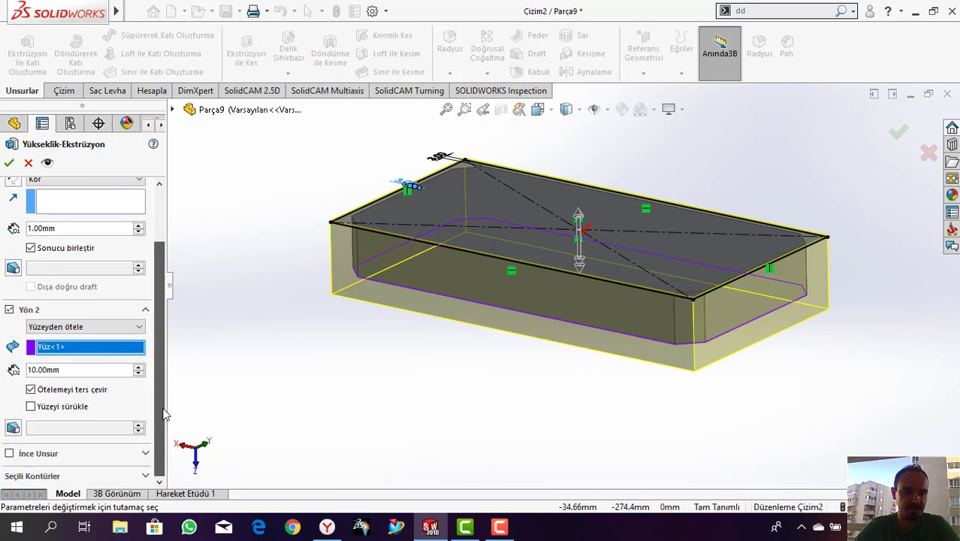
Step: Accept Yükseklik-Ekstrüzyon2, then re-edit it with Sonucu birleştir unchecked
left_click(8, 162)
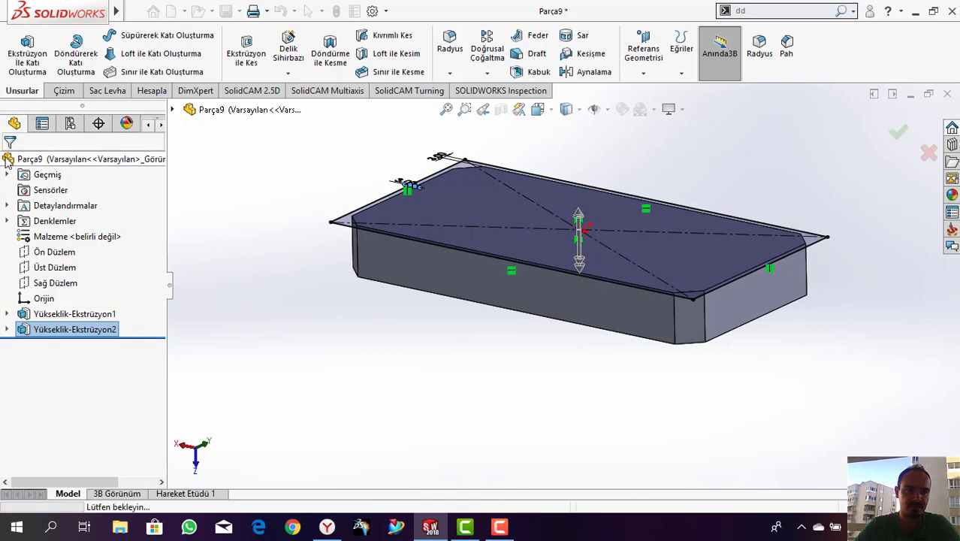
left_click(298, 323)
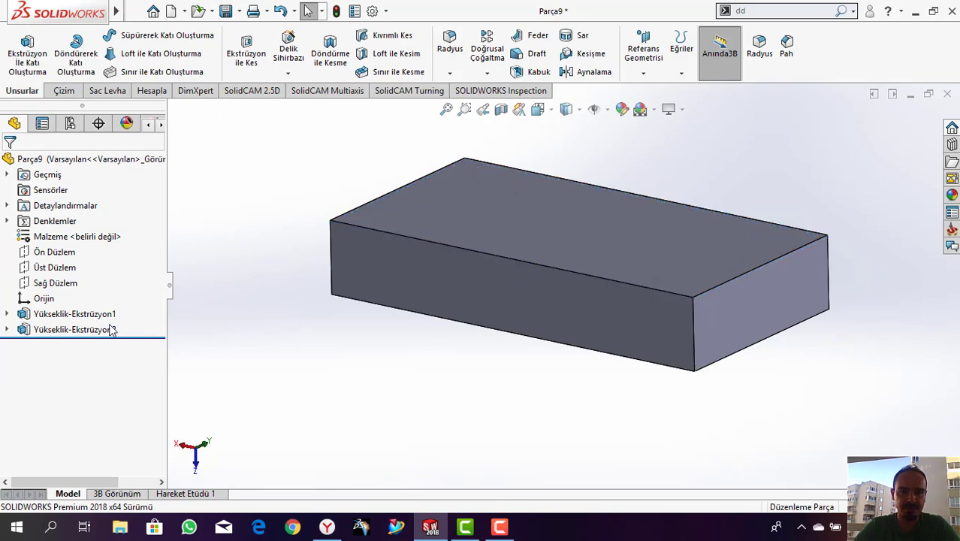
right_click(50, 331)
left_click(62, 220)
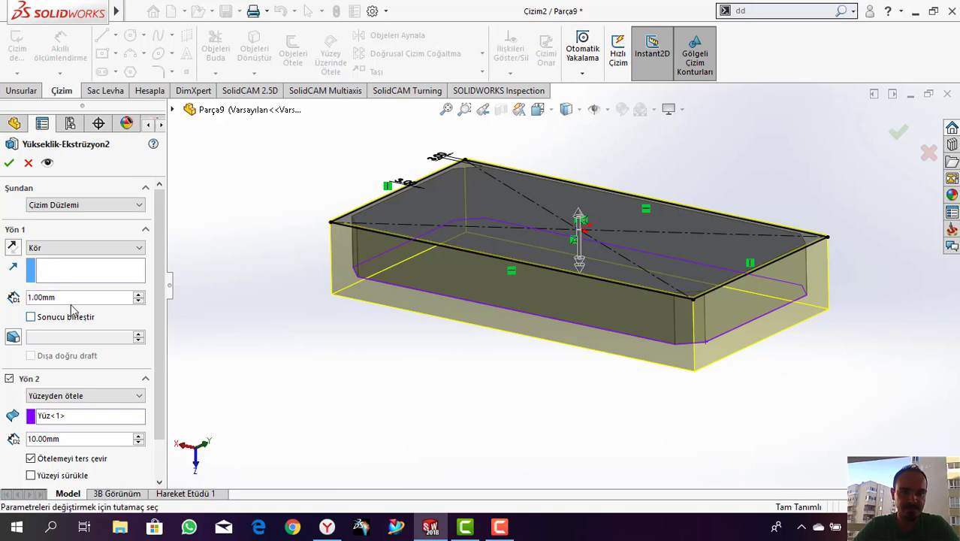
left_click(9, 163)
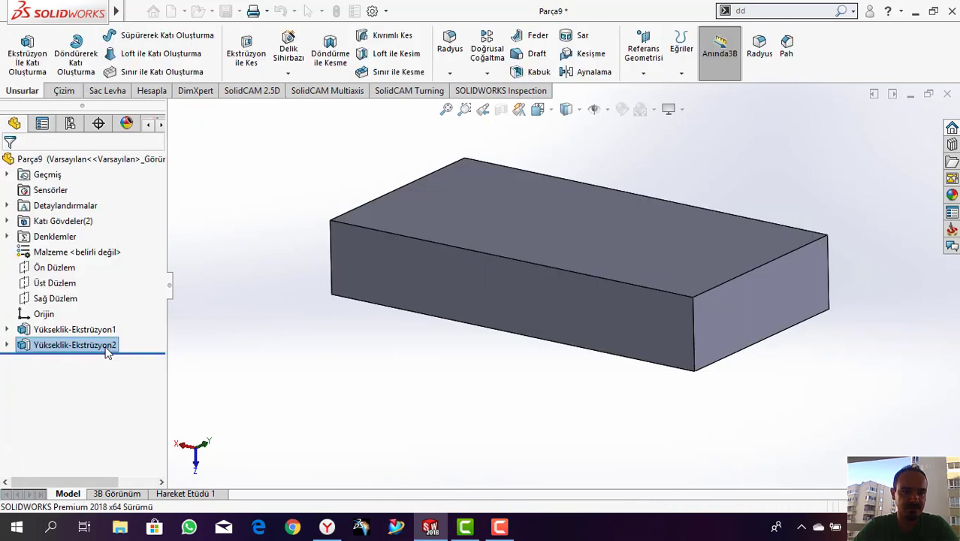
right_click(71, 345)
left_click(880, 256)
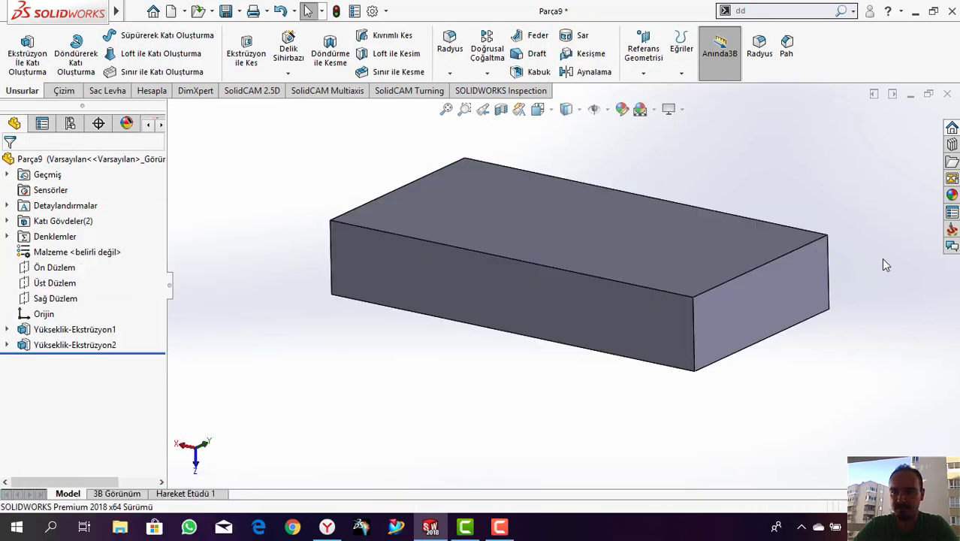
Step: Apply the clear glass appearance to the Yükseklik-Ekstrüzyon2 stock block and orbit to inspect
left_click(93, 345)
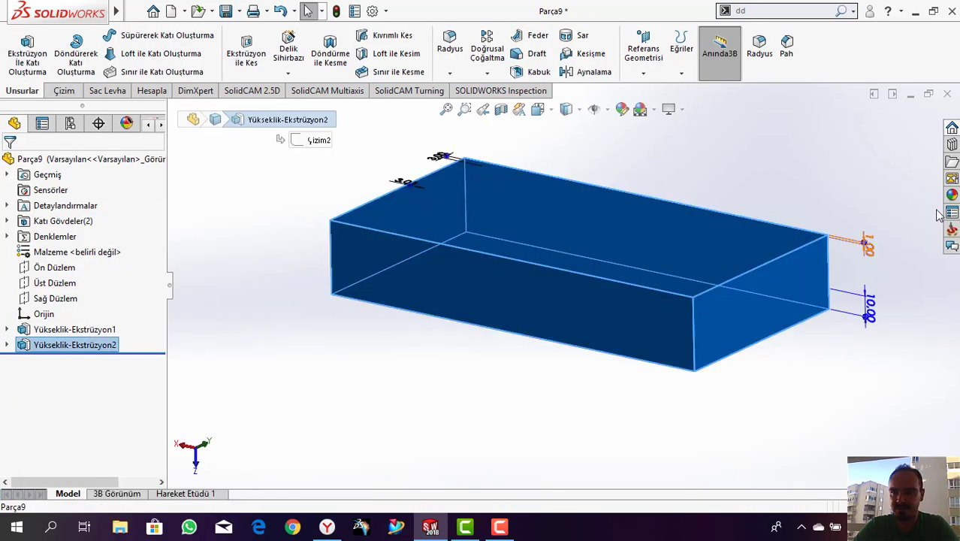
left_click(953, 177)
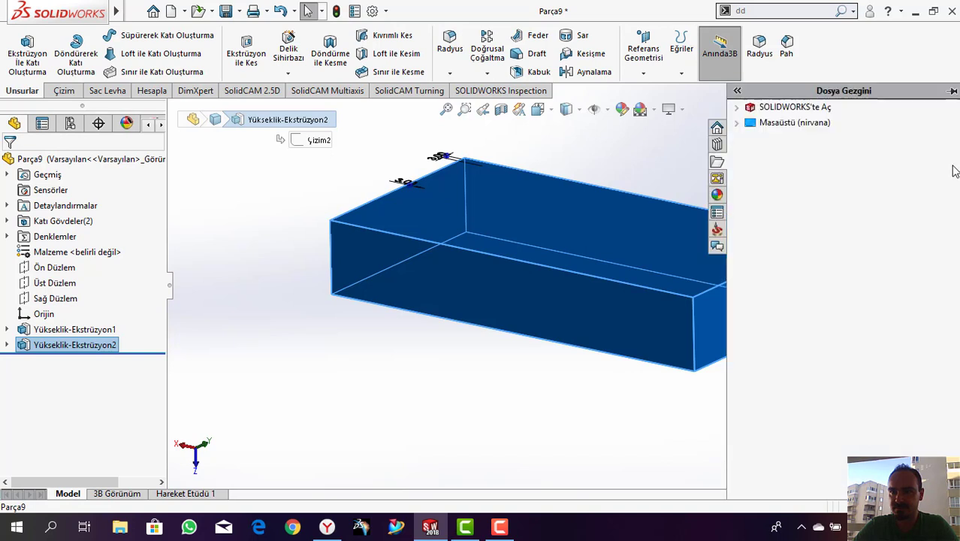
left_click(718, 144)
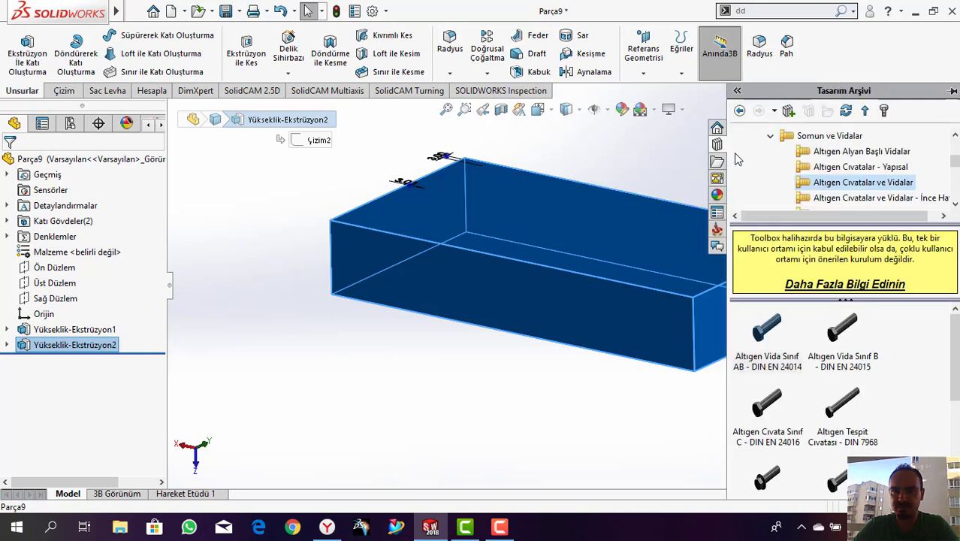
left_click(718, 194)
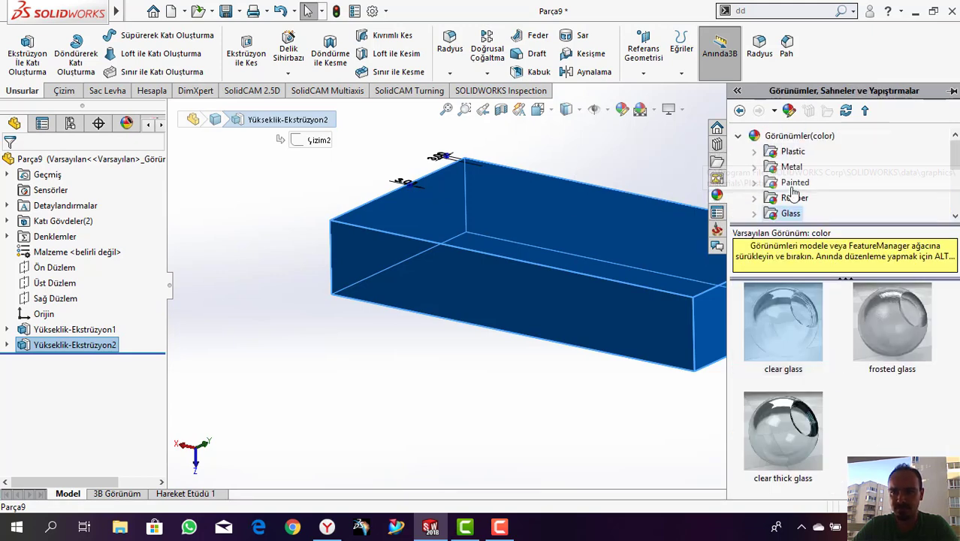
left_click_drag(787, 301, 530, 156)
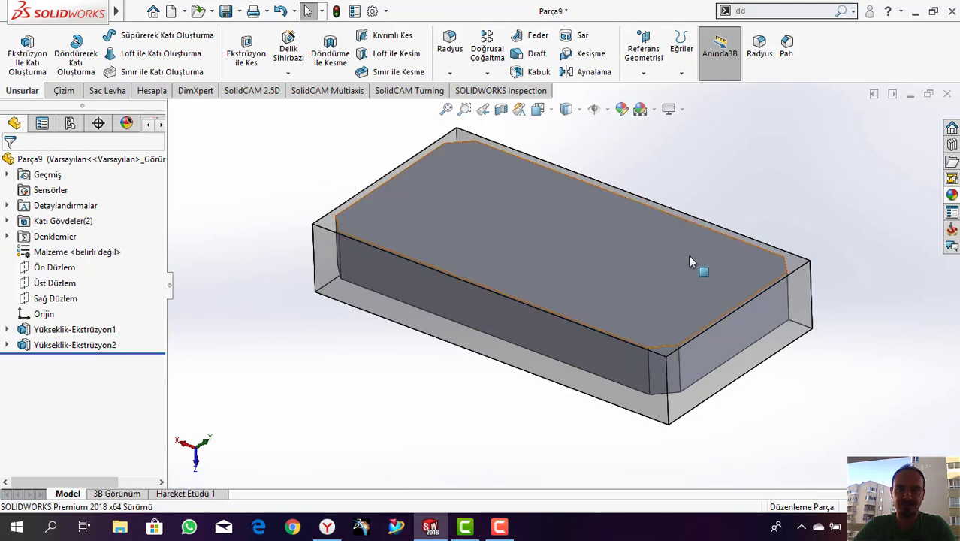
middle_click_drag(789, 332, 764, 282)
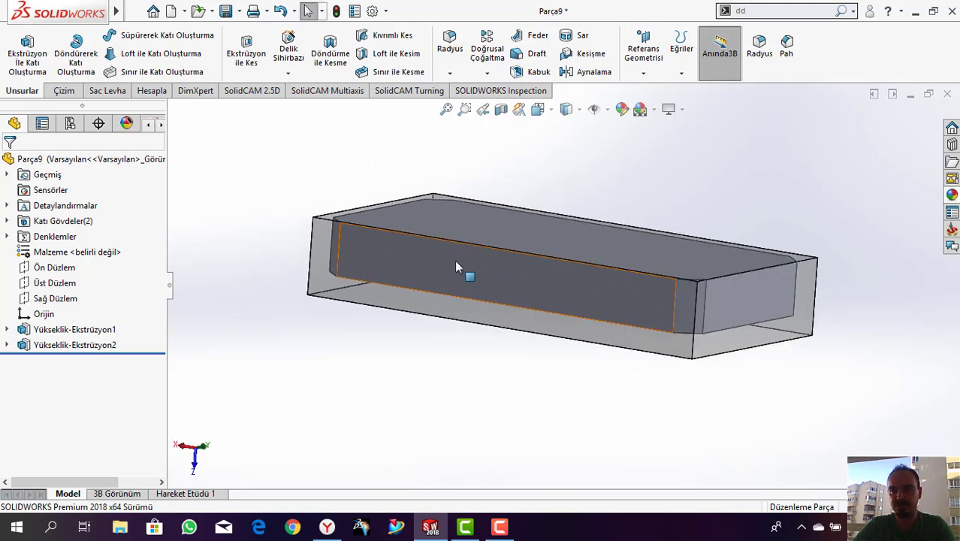
middle_click_drag(455, 272, 426, 272)
Step: Choose New > Milling in the SolidCAM Manager tree
left_click(161, 126)
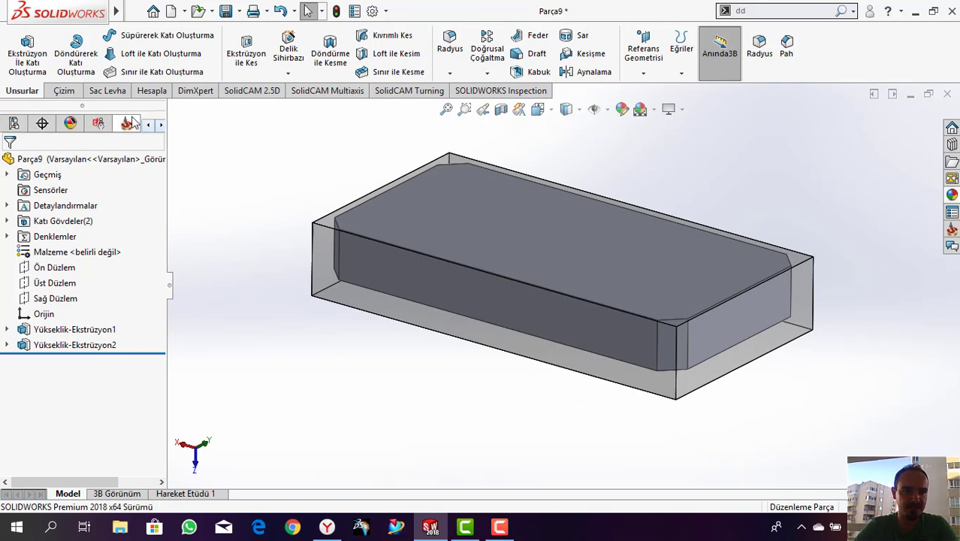
left_click(128, 123)
left_click(15, 146)
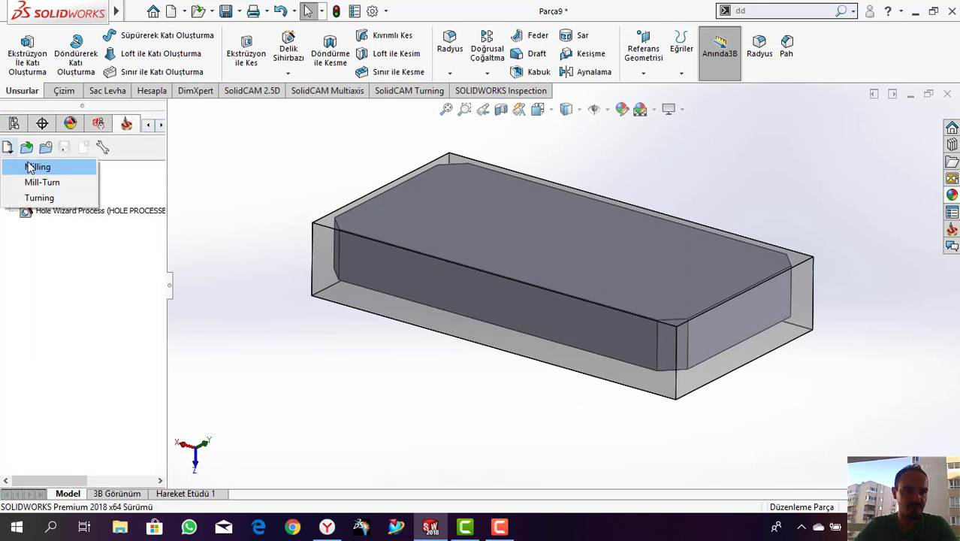
left_click(30, 164)
Step: Save the part as 21.07.19_CALISMA_02
left_click(343, 212)
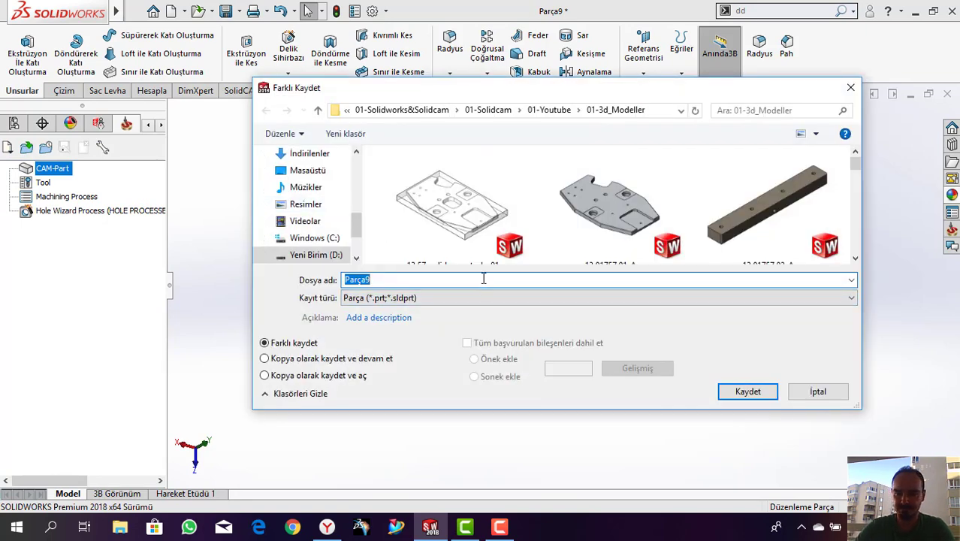
type("21")
key("Down")
key("BackSpace")
key("BackSpace")
key("BackSpace")
type("21.07.19_CALISMA_02")
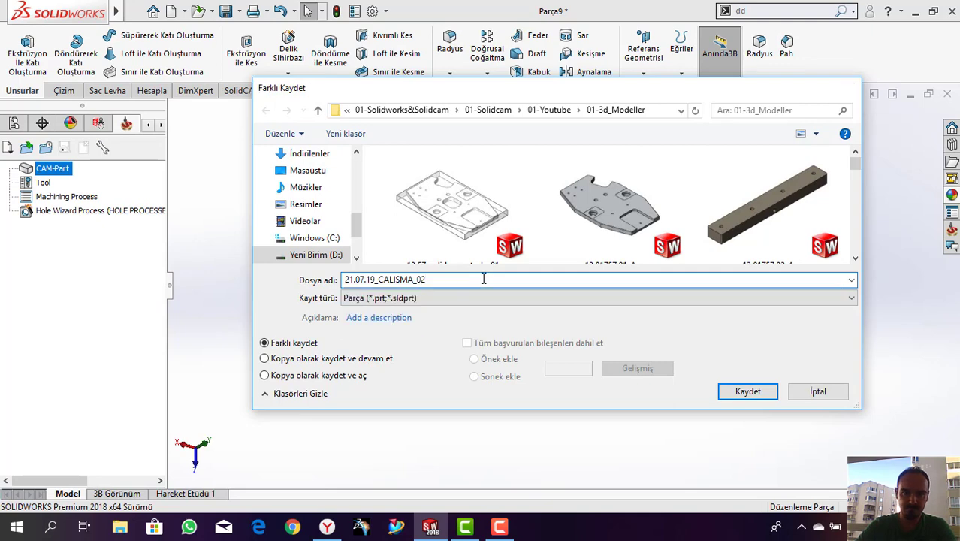
key("Return")
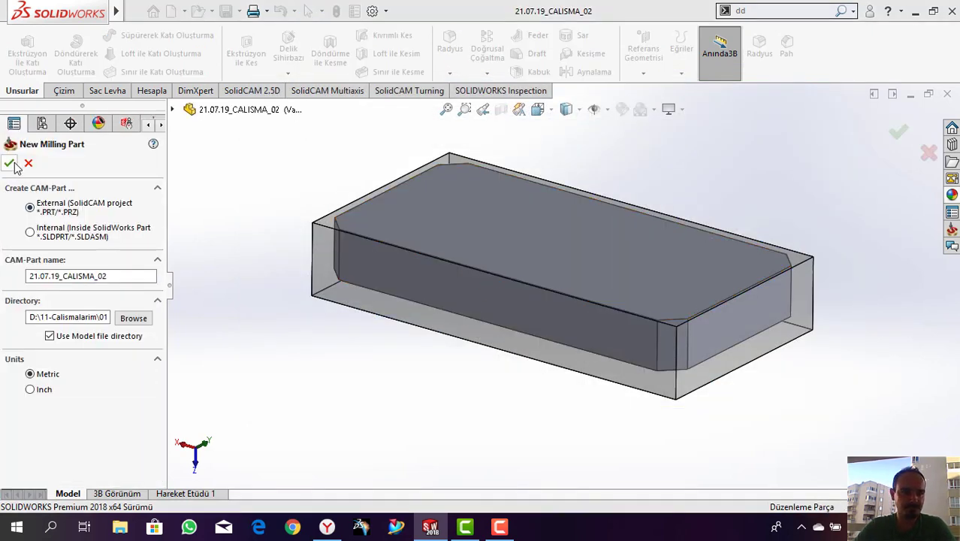
Step: Confirm the new milling part and select the Fanuc_2013 CNC machine
left_click(11, 164)
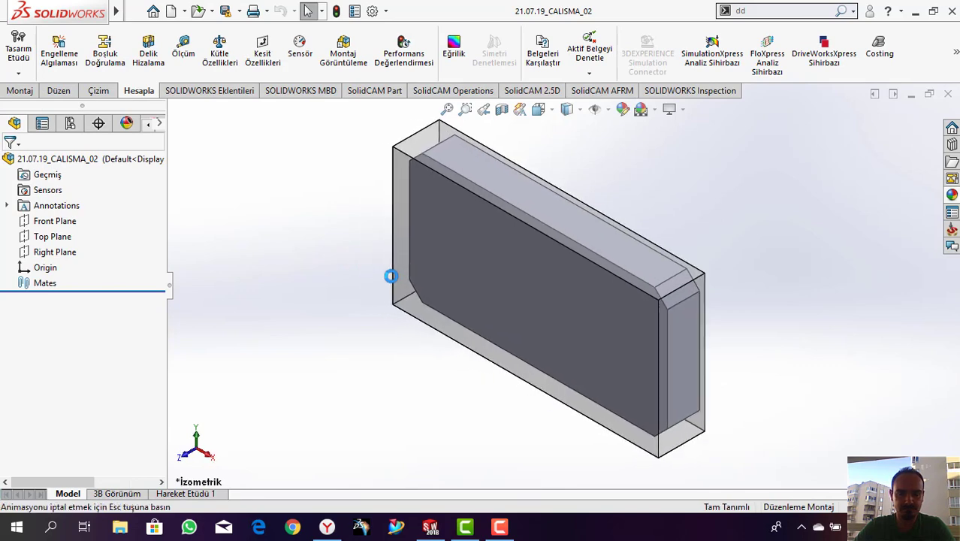
mouse_move(364, 203)
middle_mouse_down()
mouse_move(360, 191)
mouse_move(369, 192)
middle_mouse_up()
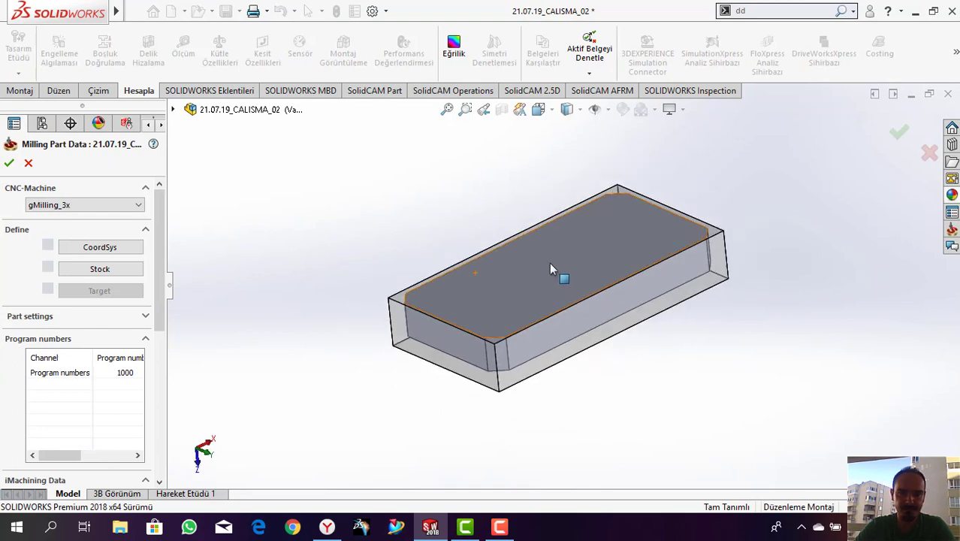
left_click(54, 206)
scroll(84, 324, "up", 3)
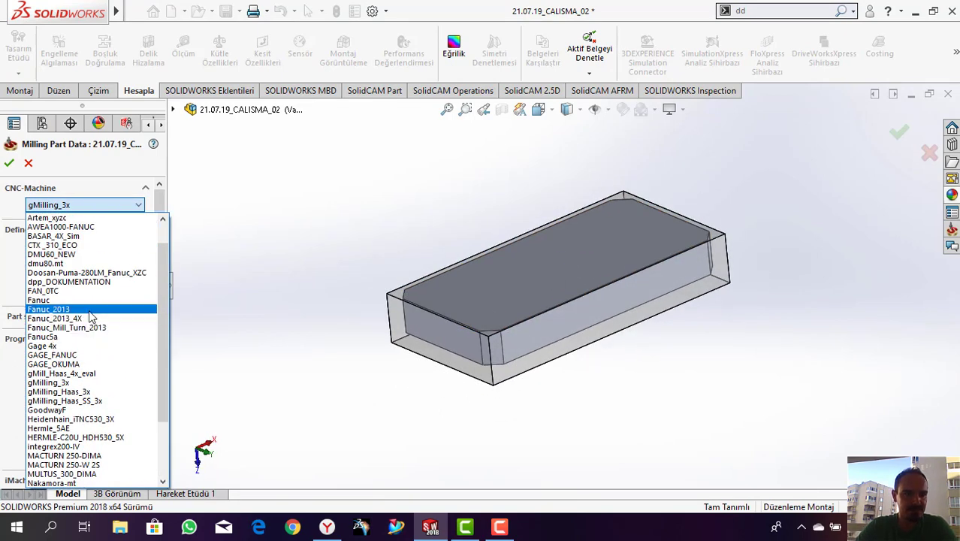
left_click(88, 309)
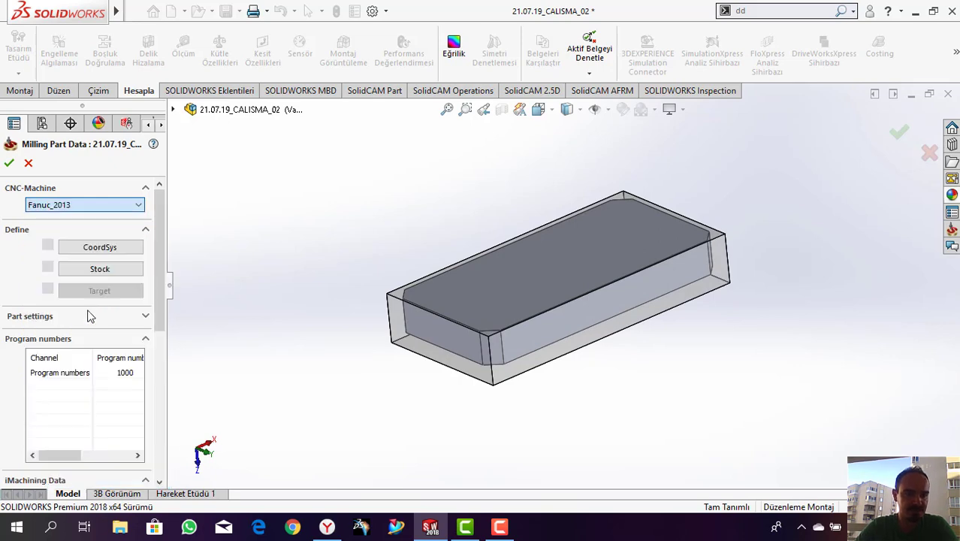
key("Return")
Step: Place the coordinate system on the top face with origin at its centre (0,0,-13.5)
double_click(111, 252)
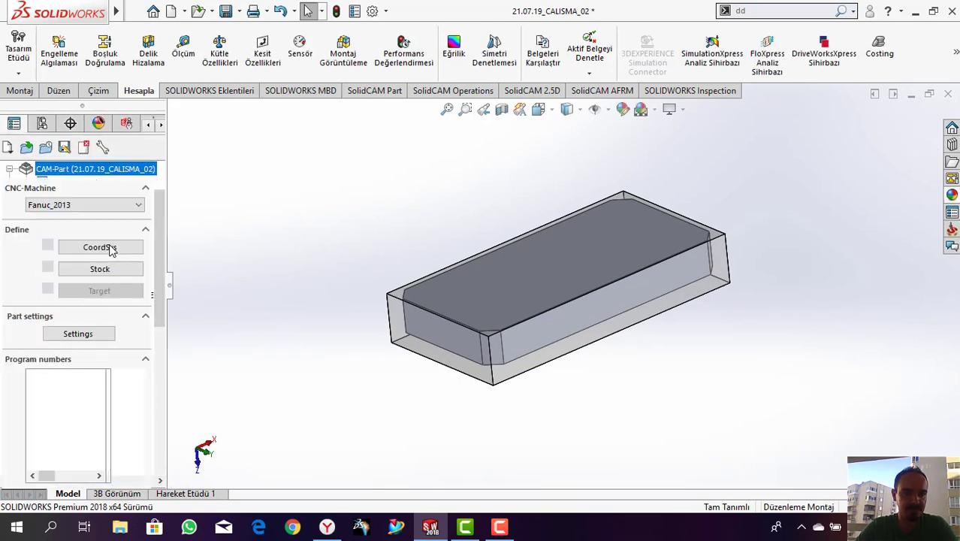
key("Return")
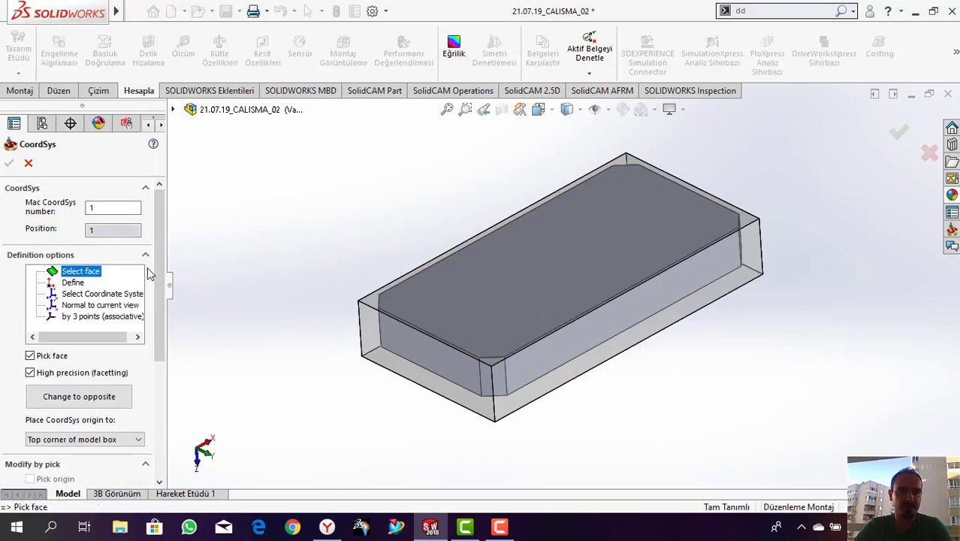
scroll(161, 278, "down", 1)
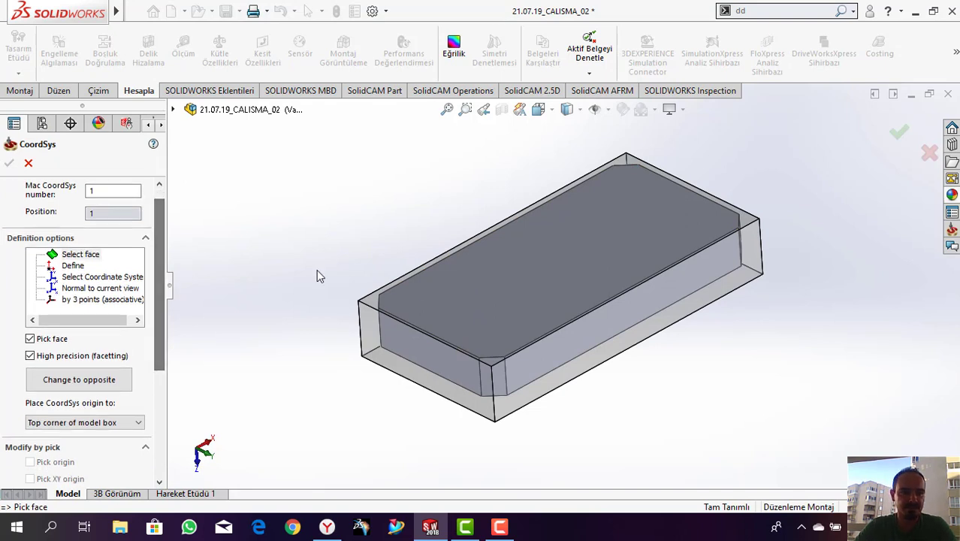
left_click(369, 307)
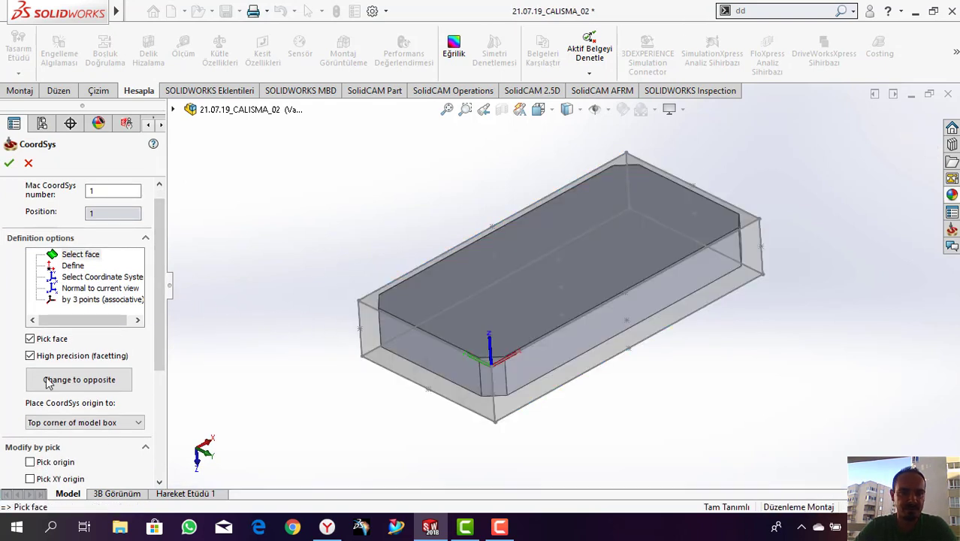
left_click(31, 463)
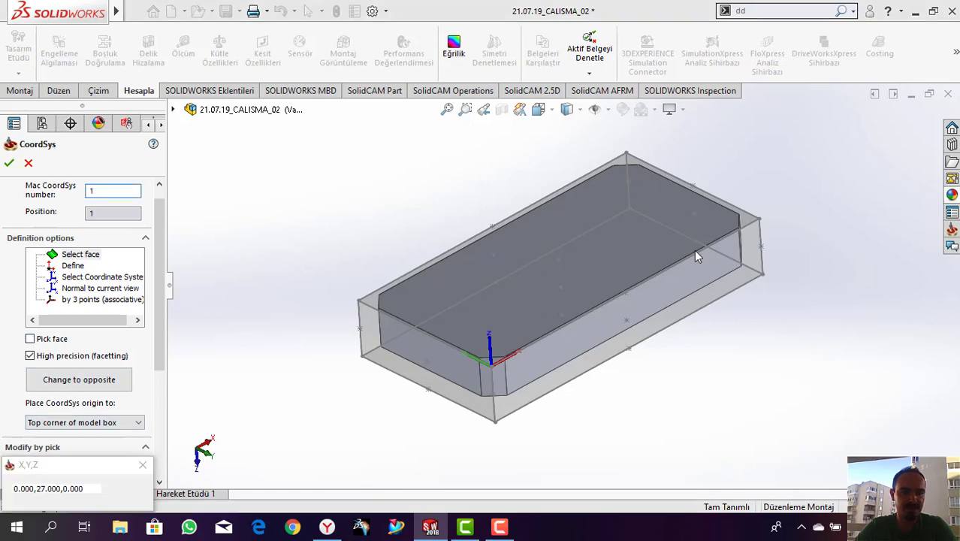
middle_click_drag(563, 284, 431, 305)
left_click(560, 251)
scroll(575, 278, "down", 2)
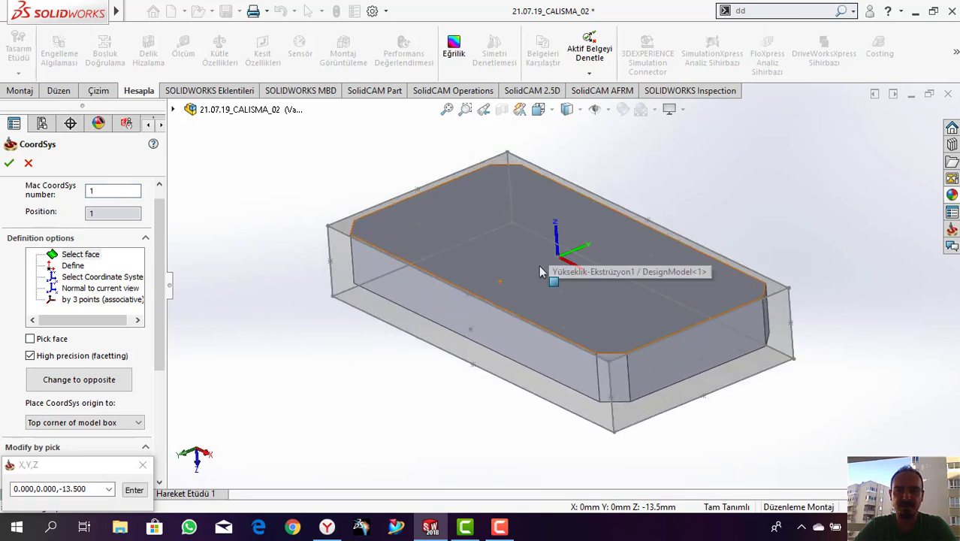
left_click(8, 163)
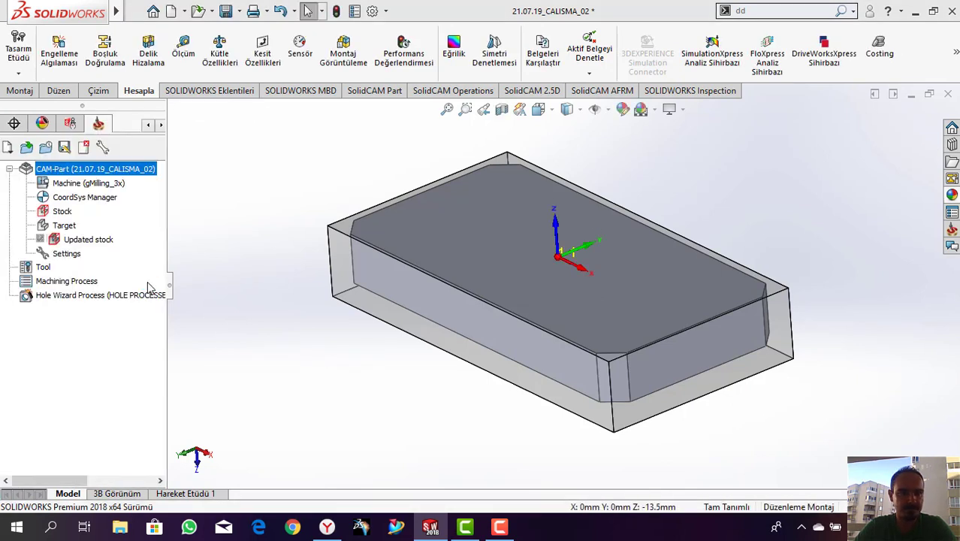
Step: Define the stock as a 3D model using the outer glass block
left_click(9, 162)
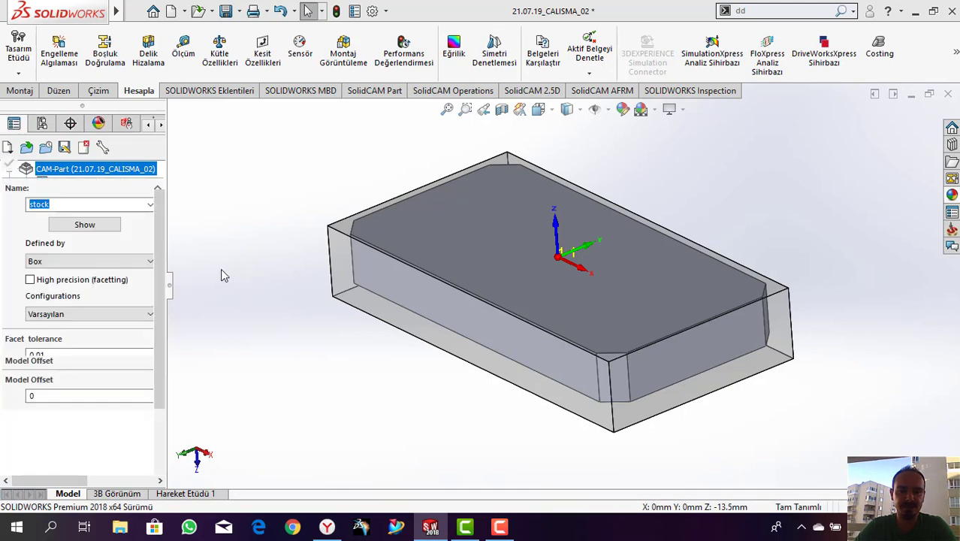
left_click(64, 260)
left_click(61, 293)
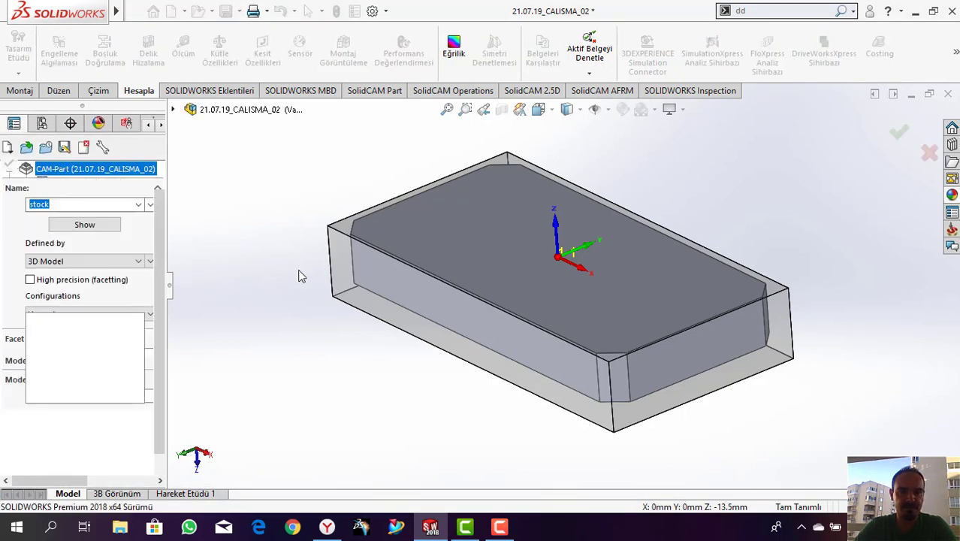
left_click(87, 261)
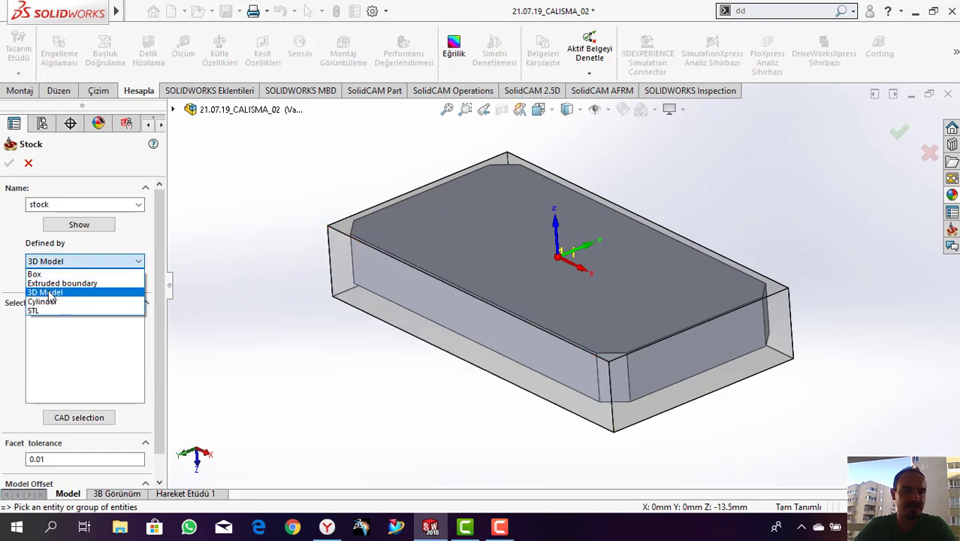
left_click(42, 293)
key("Return")
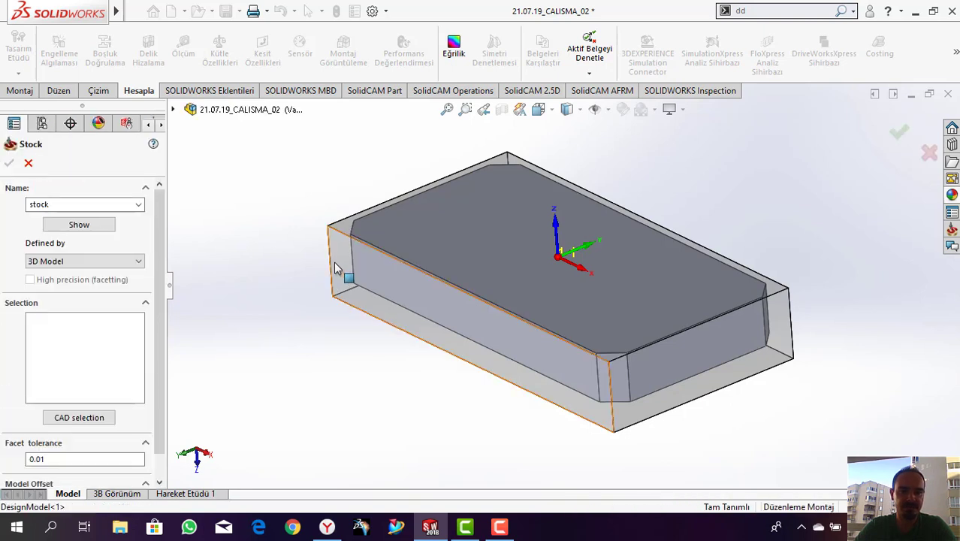
left_click(332, 263)
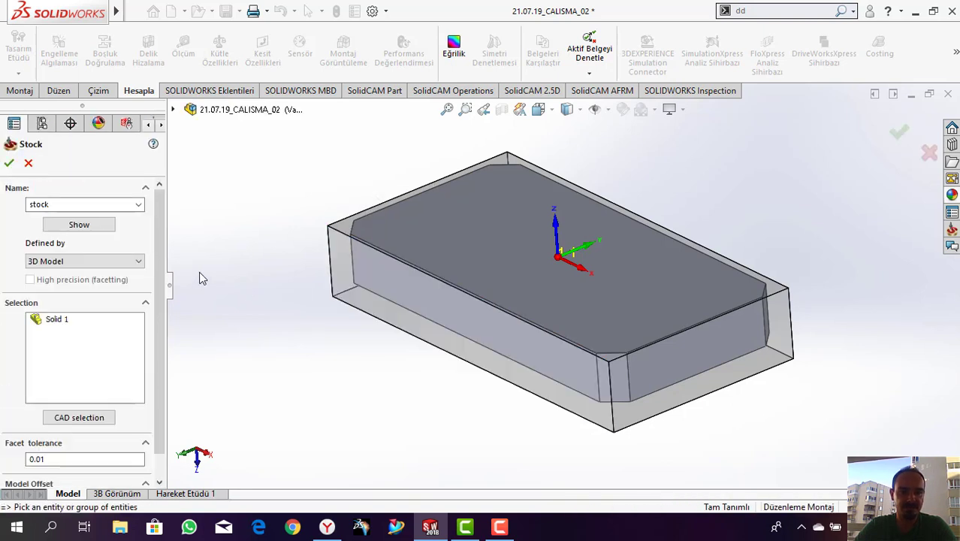
left_click(9, 165)
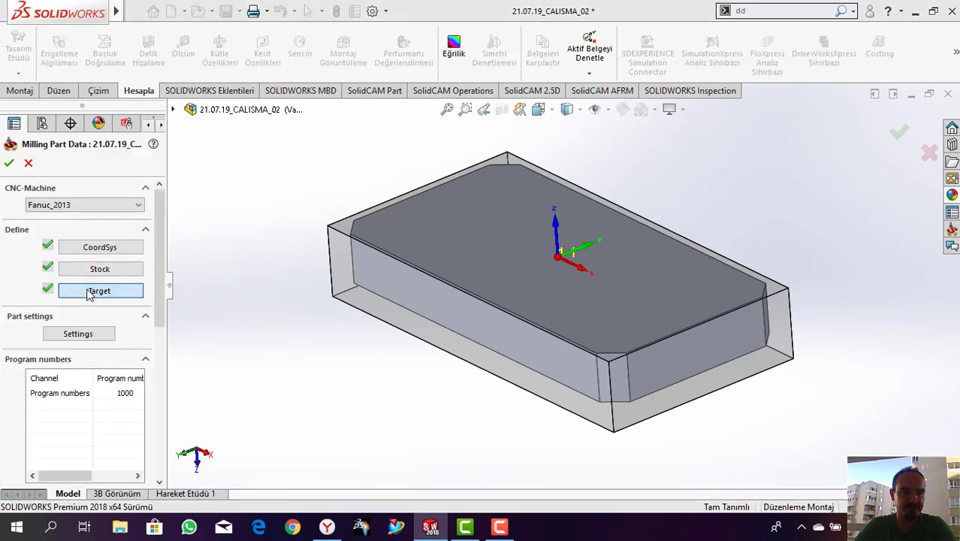
Step: Replace the target selection with the part's inner solid body
left_click(88, 293)
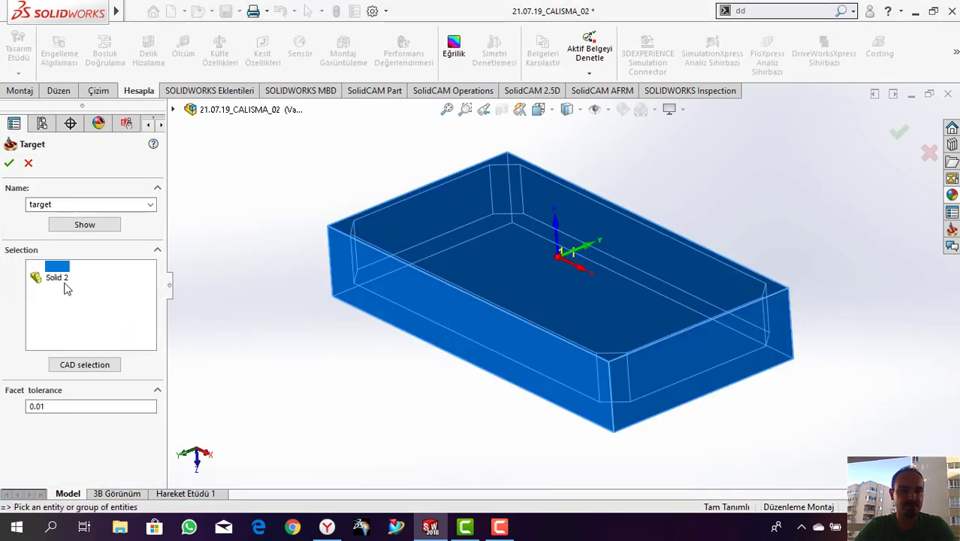
right_click(66, 289)
left_click(125, 307)
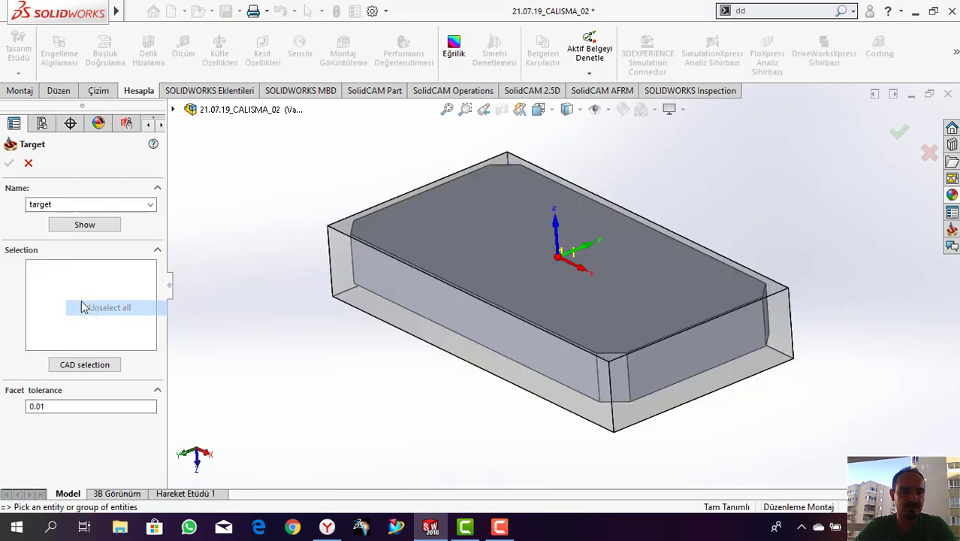
left_click(351, 284)
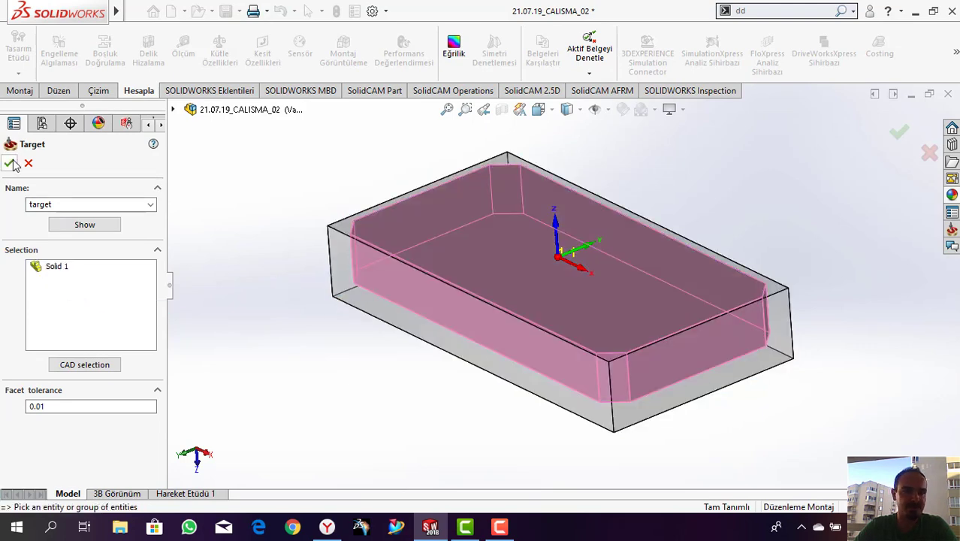
left_click(10, 164)
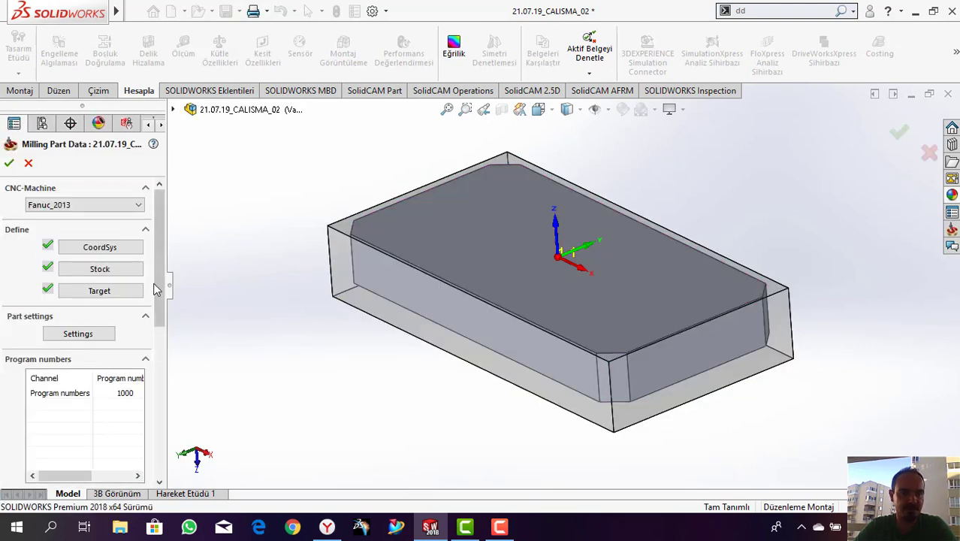
Step: Pick Hermle_C30_TZ, Free Machining Steels_100BHN-62HRB and machining level 7, then accept the part data
scroll(150, 331, "down", 5)
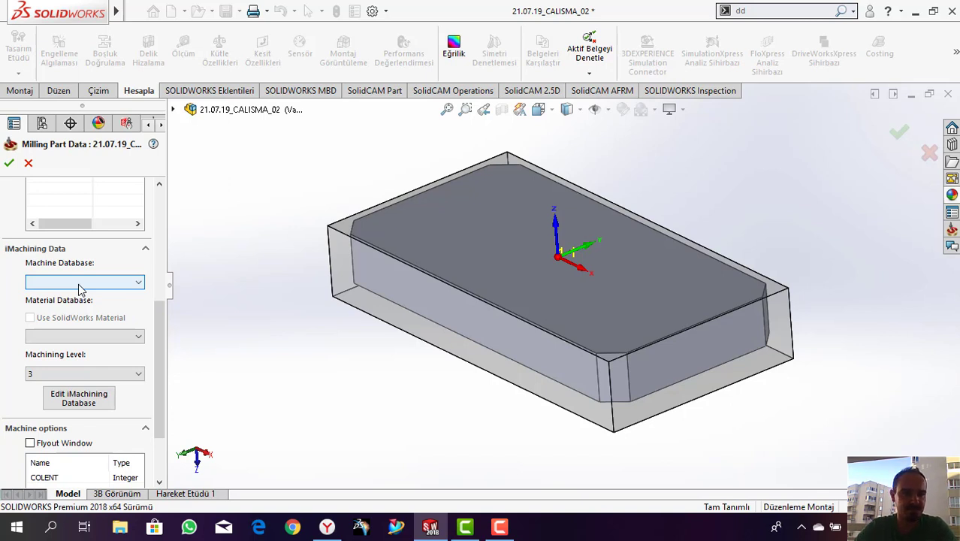
left_click(80, 283)
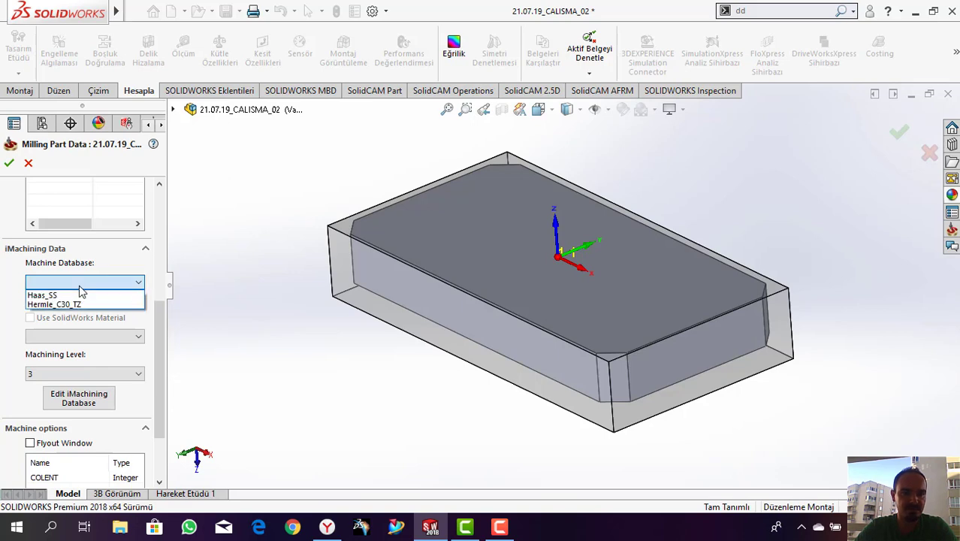
left_click(80, 305)
left_click(79, 337)
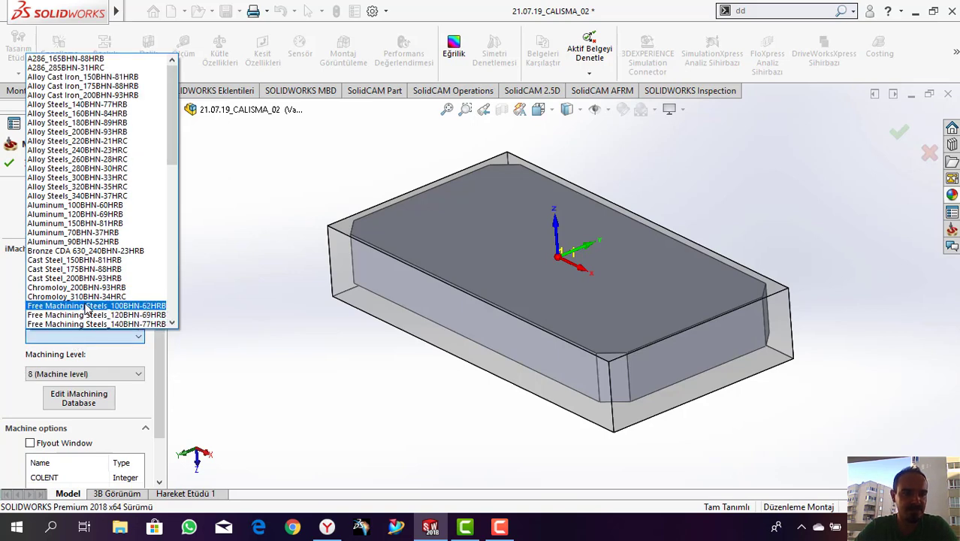
scroll(88, 308, "down", 4)
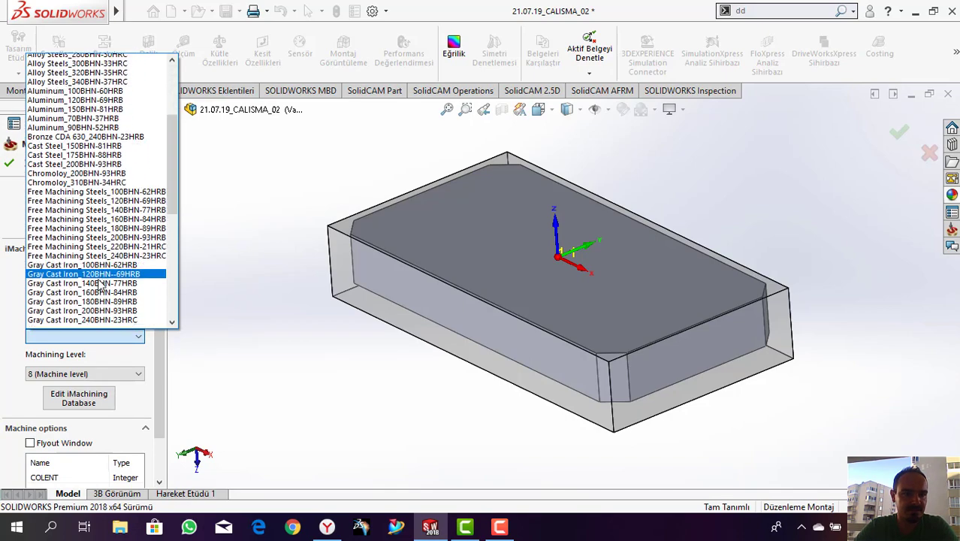
scroll(100, 284, "down", 1)
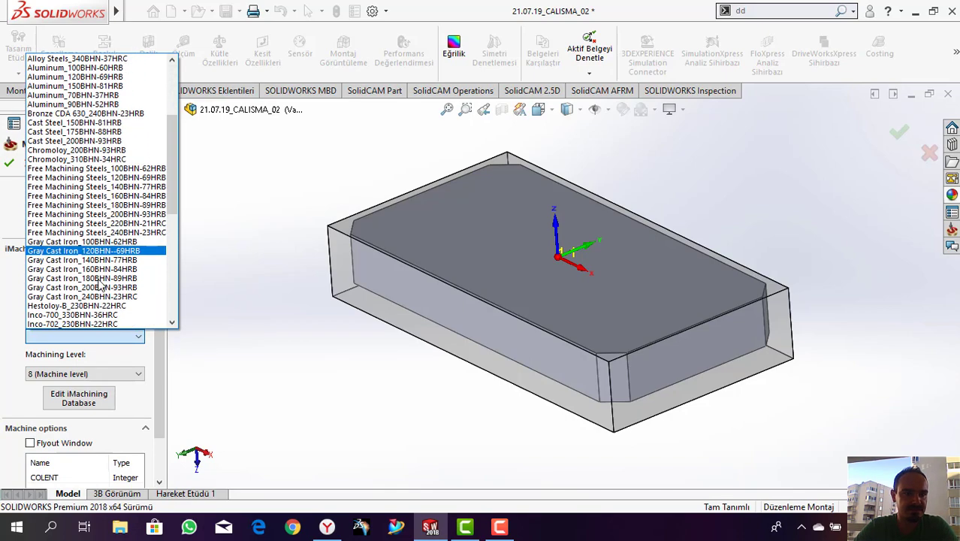
left_click(110, 170)
left_click(86, 376)
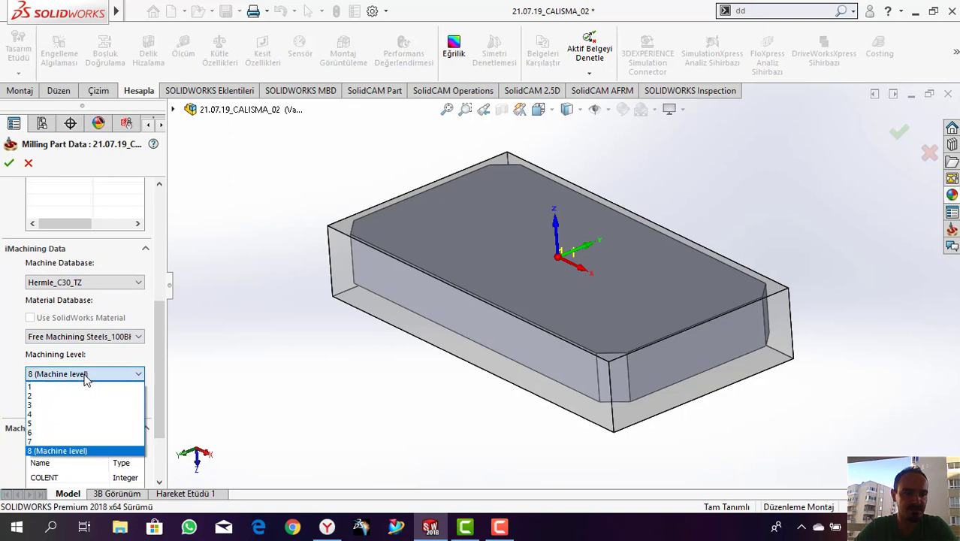
left_click(46, 442)
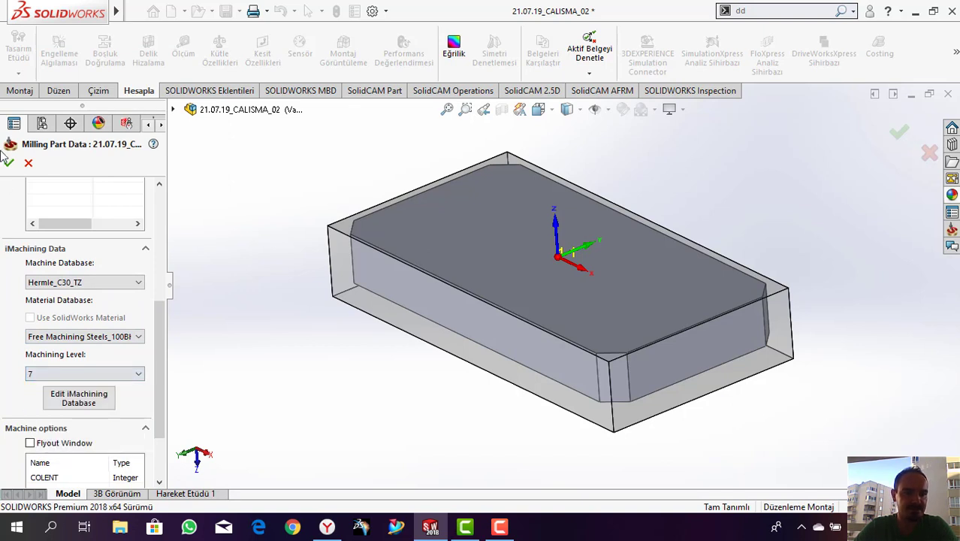
scroll(161, 319, "down", 3)
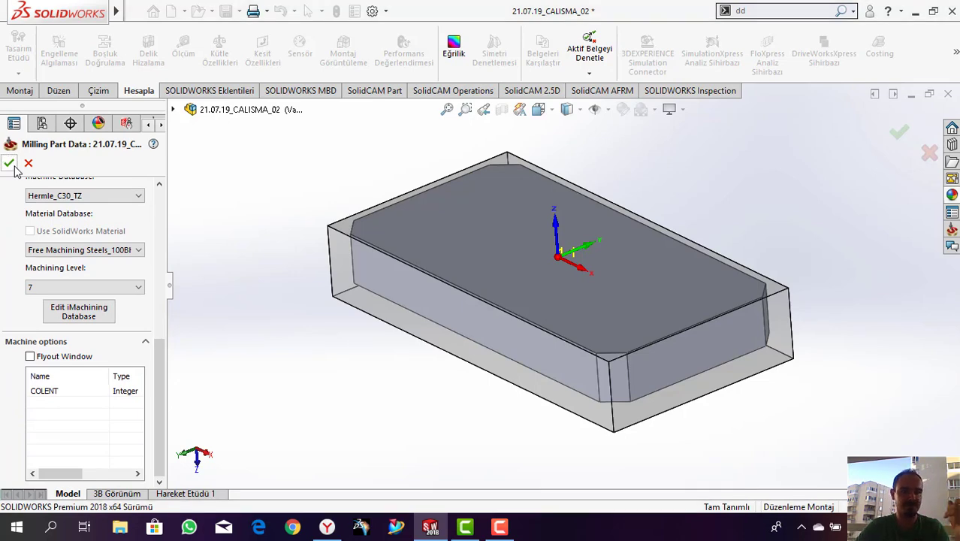
left_click(10, 164)
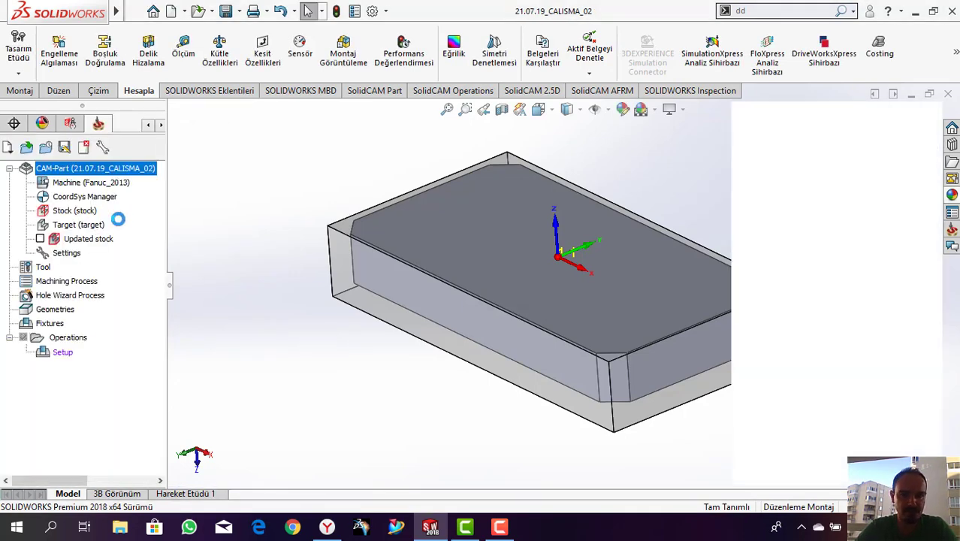
Step: Add a Face milling operation to the Setup
scroll(421, 306, "up", 1)
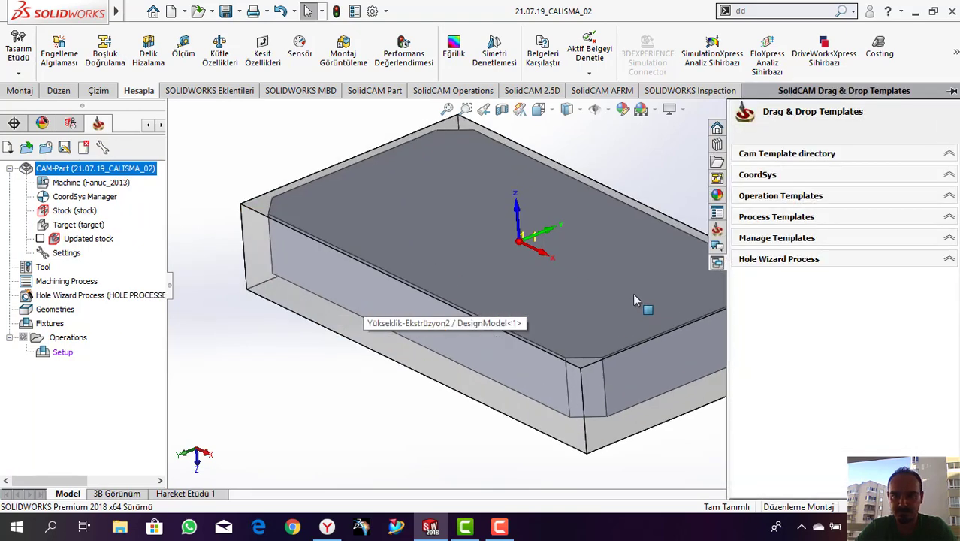
scroll(645, 276, "down", 2)
right_click(62, 352)
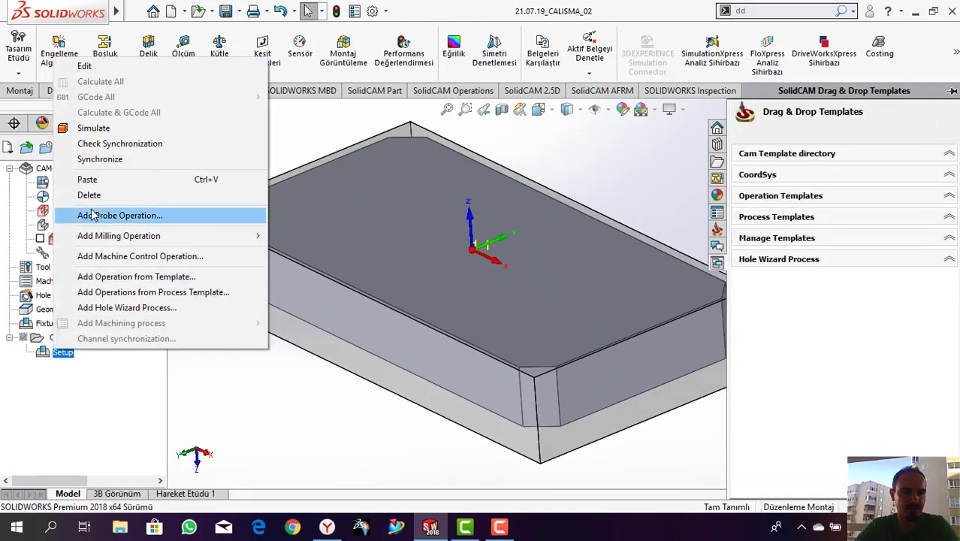
mouse_move(123, 236)
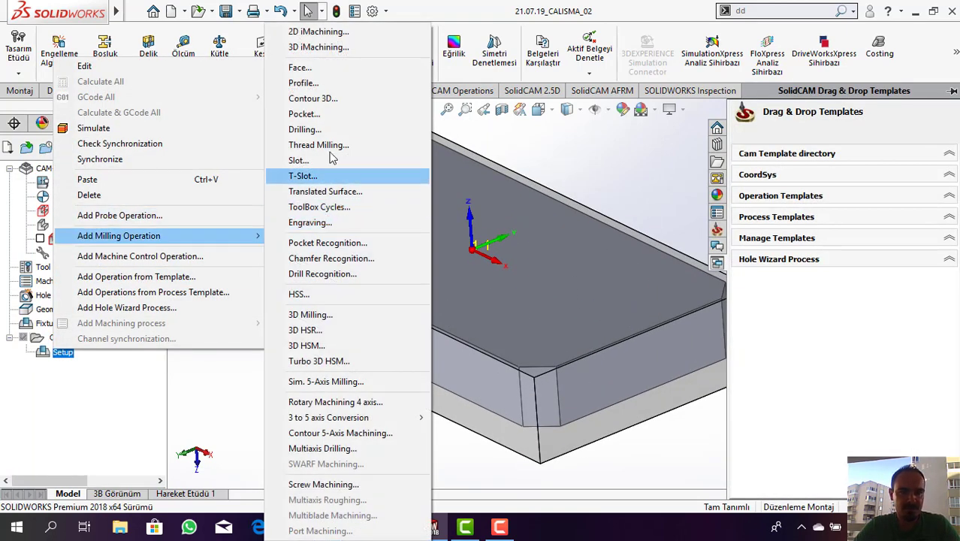
left_click(328, 74)
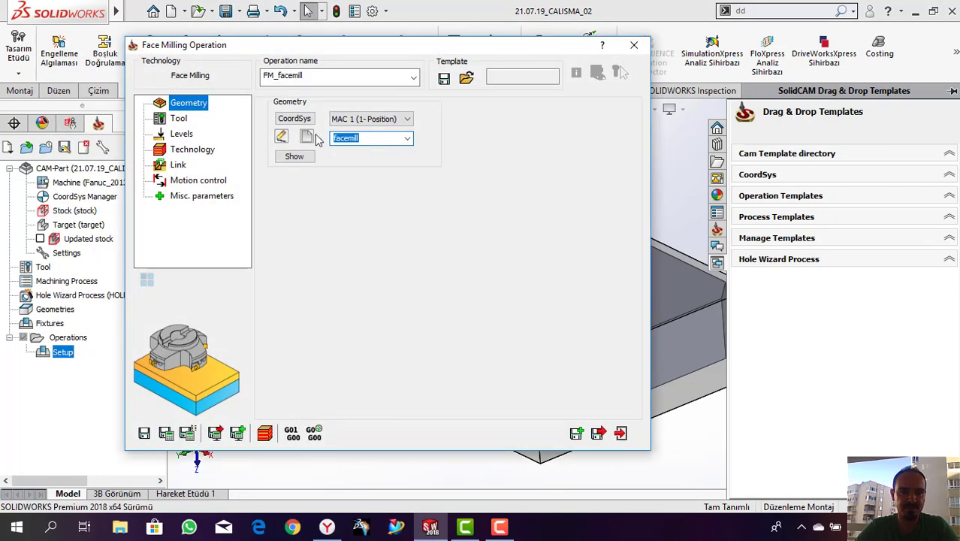
Step: Create geometry facemill1 from the part's top face
left_click(314, 137)
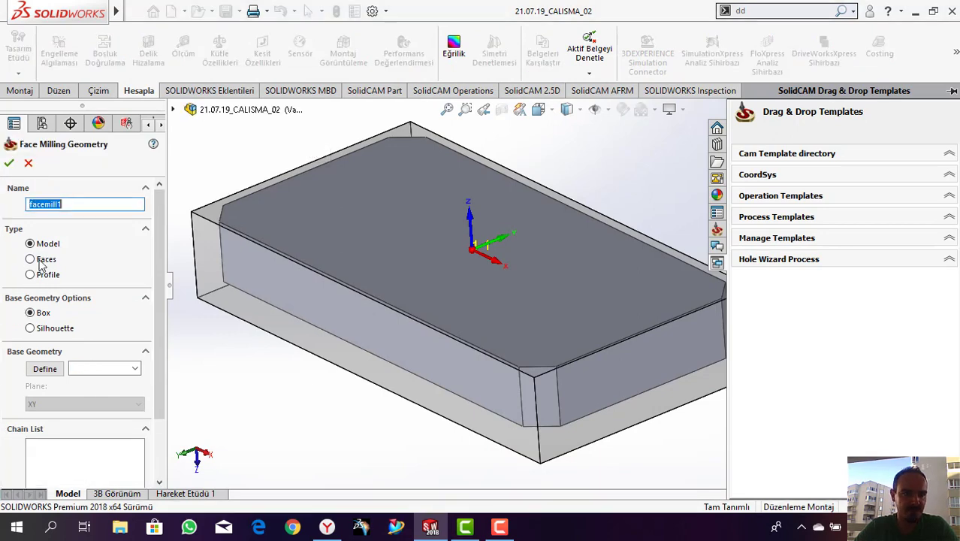
left_click(40, 261)
left_click(45, 369)
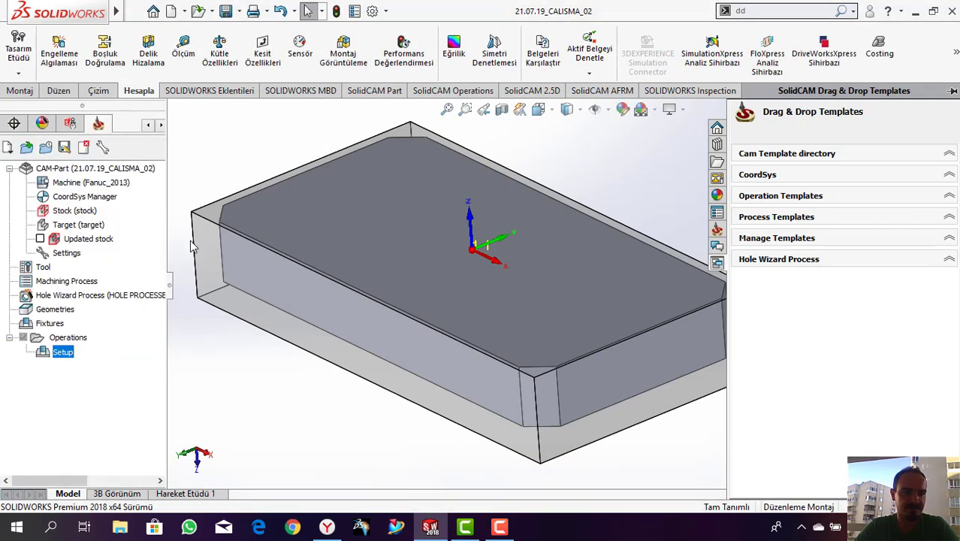
left_click(214, 221)
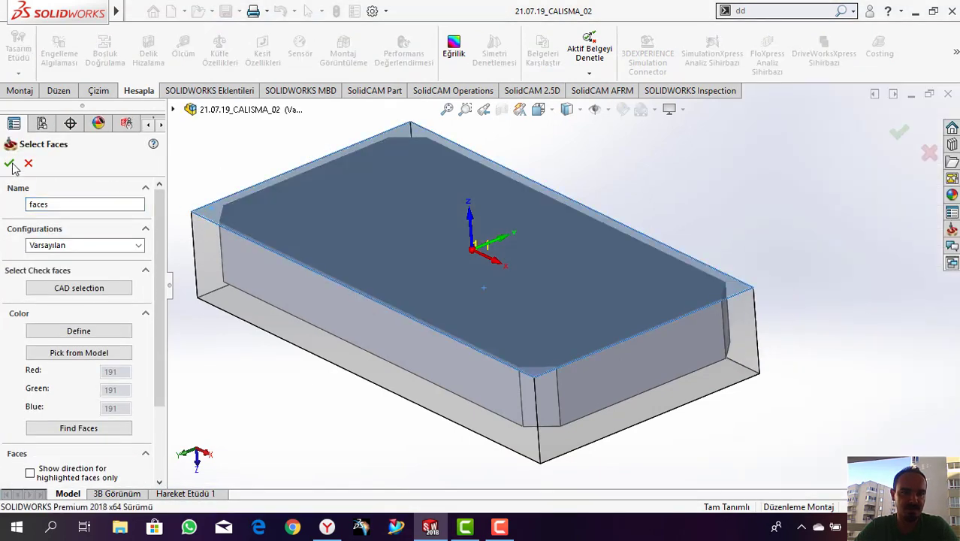
left_click(9, 163)
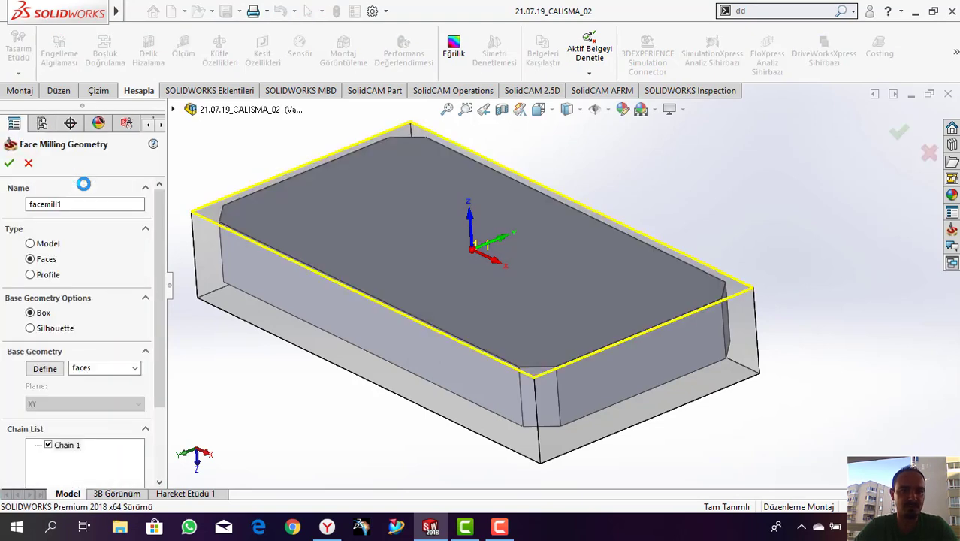
left_click(10, 162)
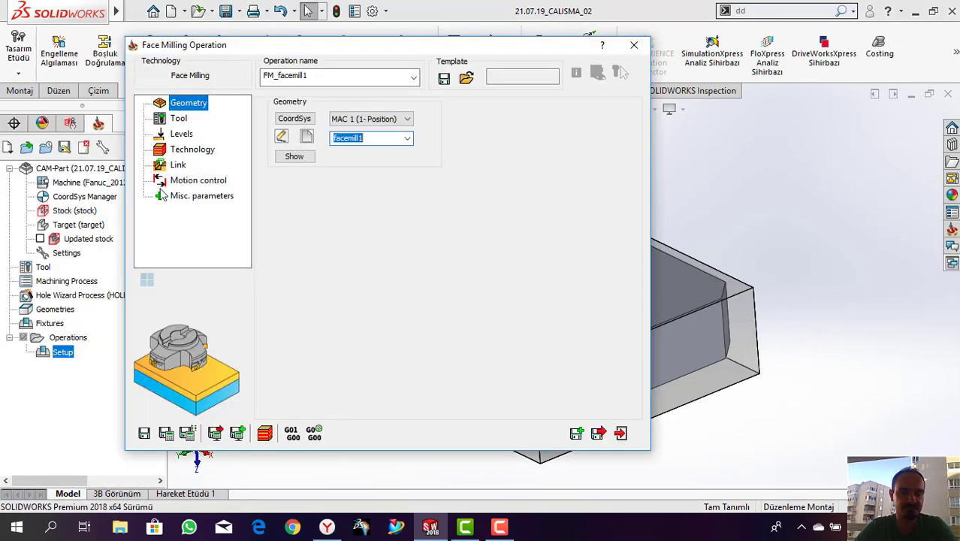
Step: Give FM_facemill1 tool 1, a new 50 mm diameter face mill with 6 flutes
left_click(180, 119)
left_click(345, 325)
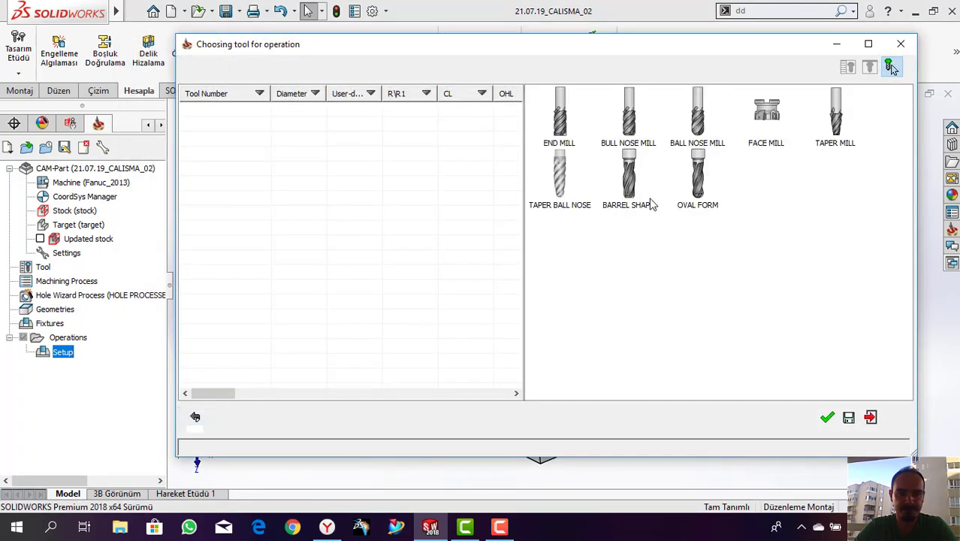
left_click(770, 131)
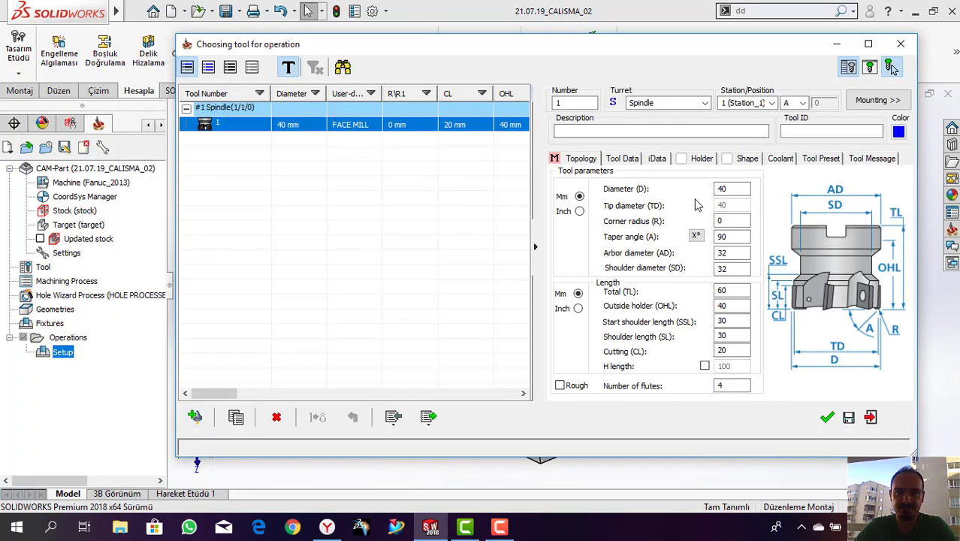
left_click(740, 188)
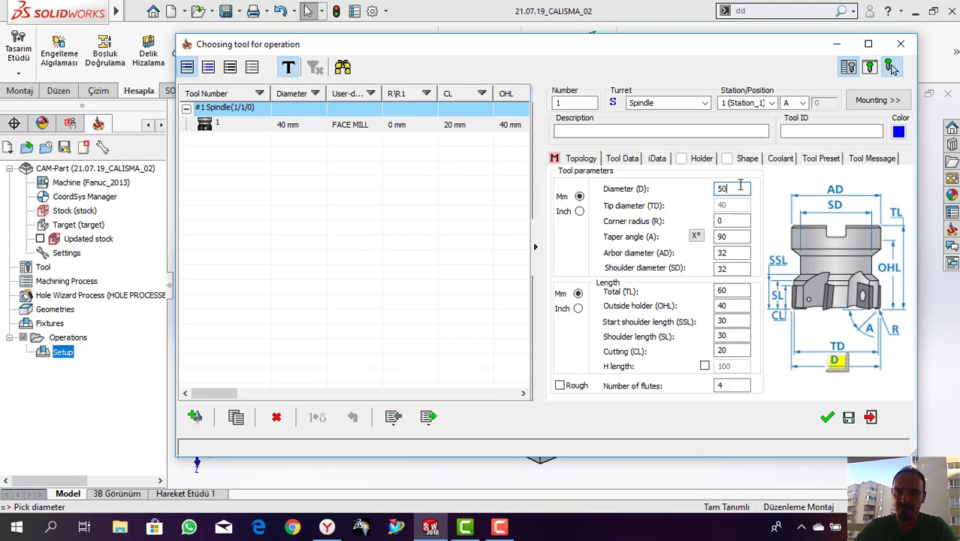
key("Tab")
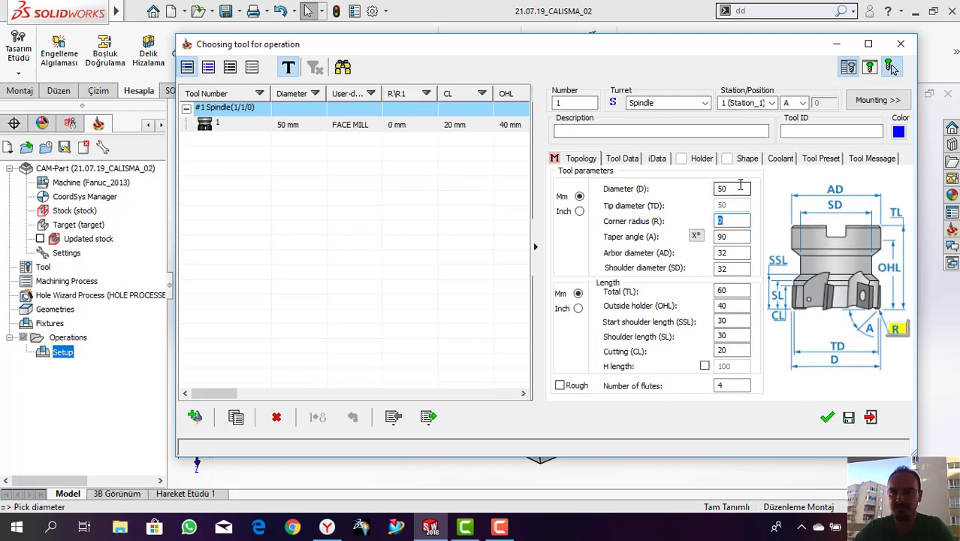
left_click(744, 384)
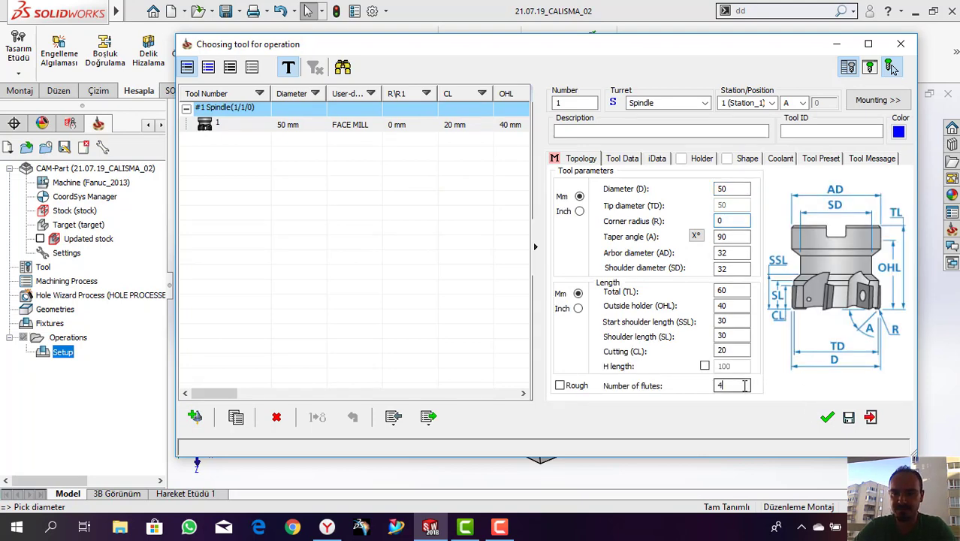
type("6")
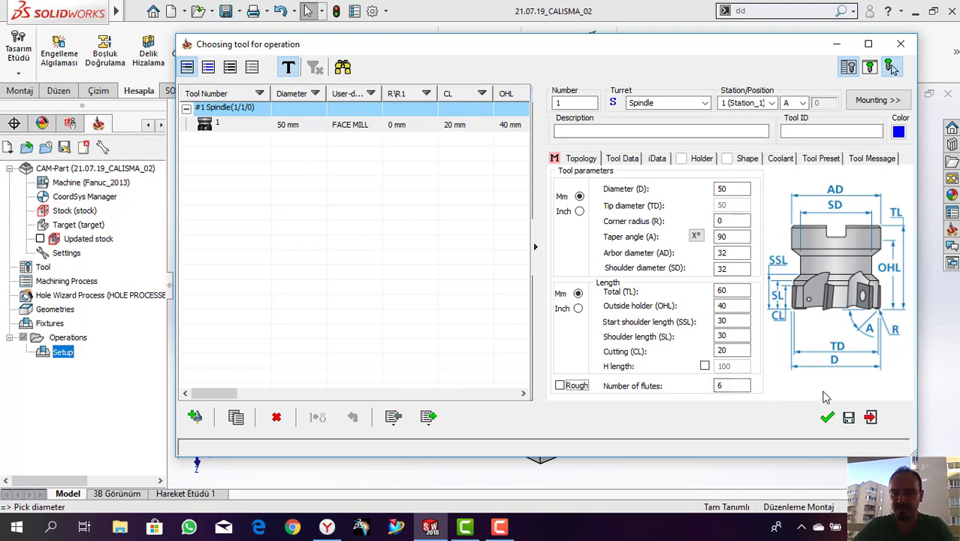
left_click(828, 417)
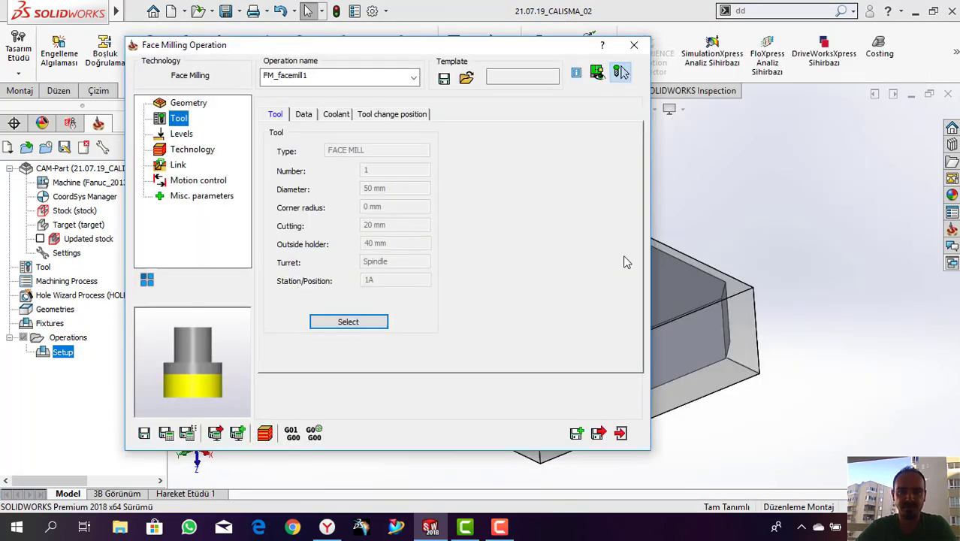
Step: Set FM_facemill1's upper level to 0 at the top corner and face depth to -1 at the lower corner
left_click(182, 134)
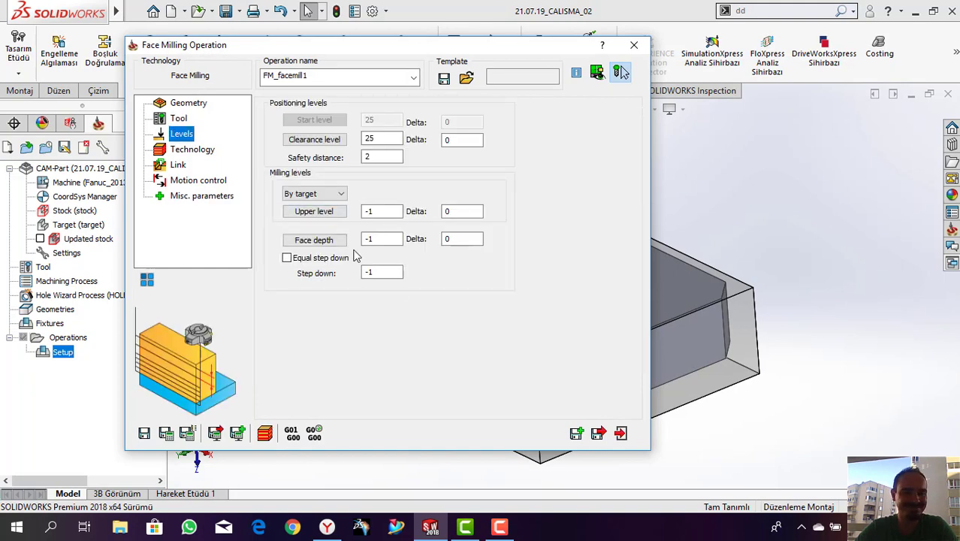
left_click(314, 211)
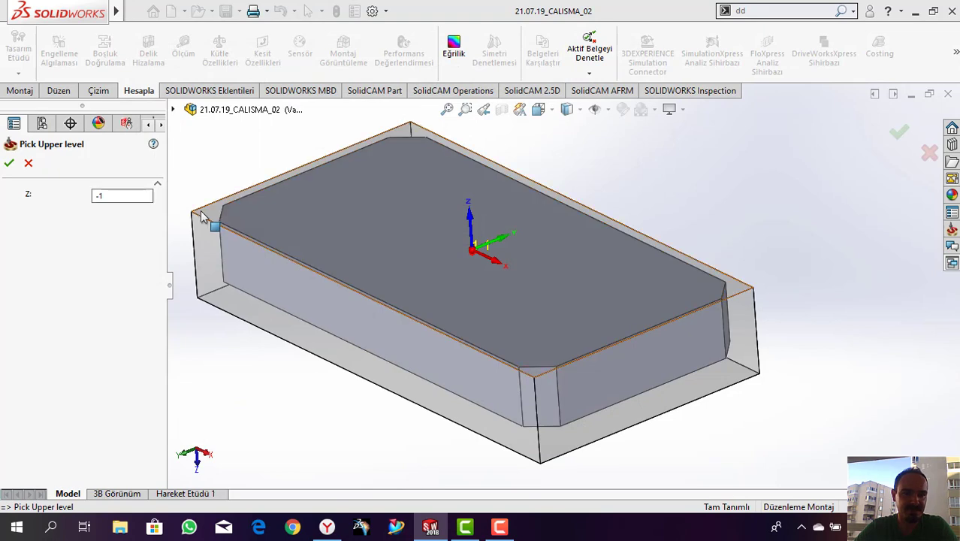
left_click(200, 218)
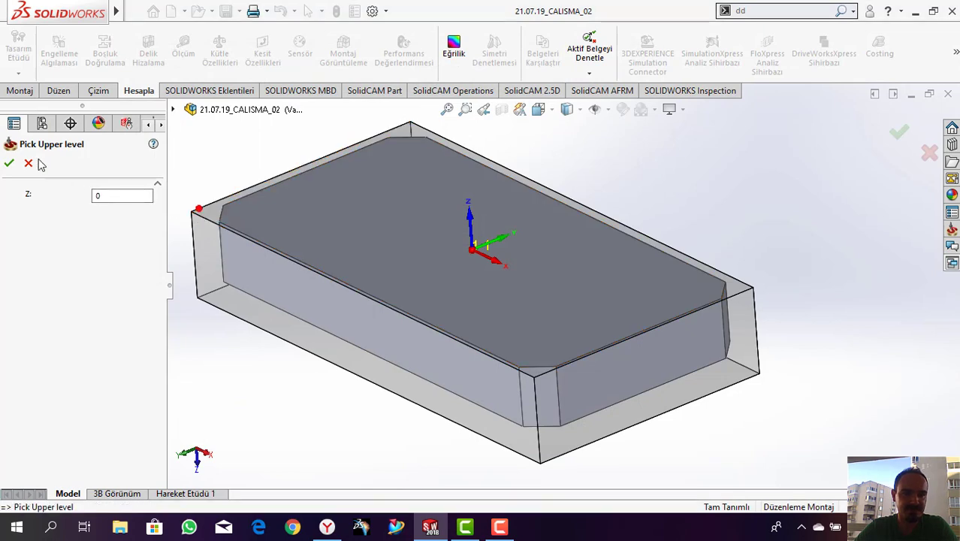
left_click(9, 162)
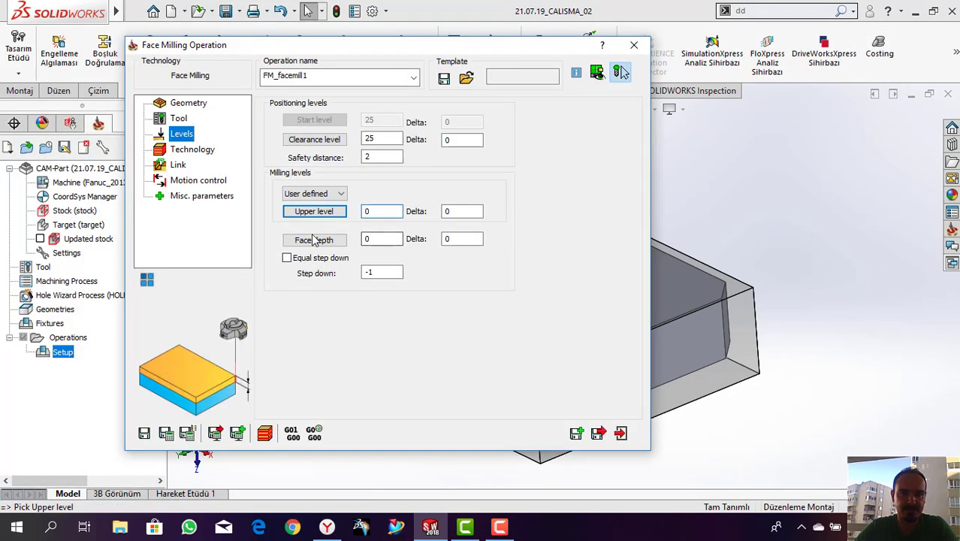
left_click(314, 240)
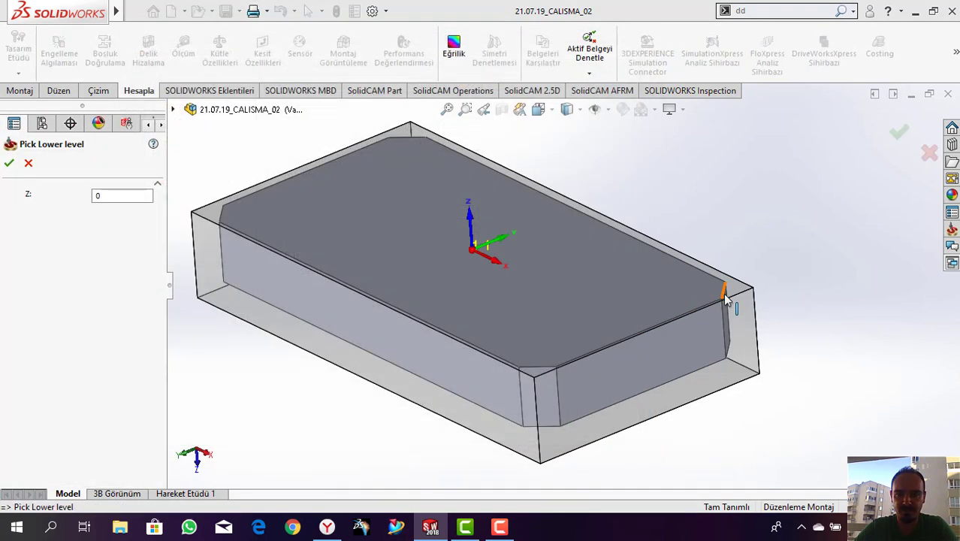
left_click(723, 294)
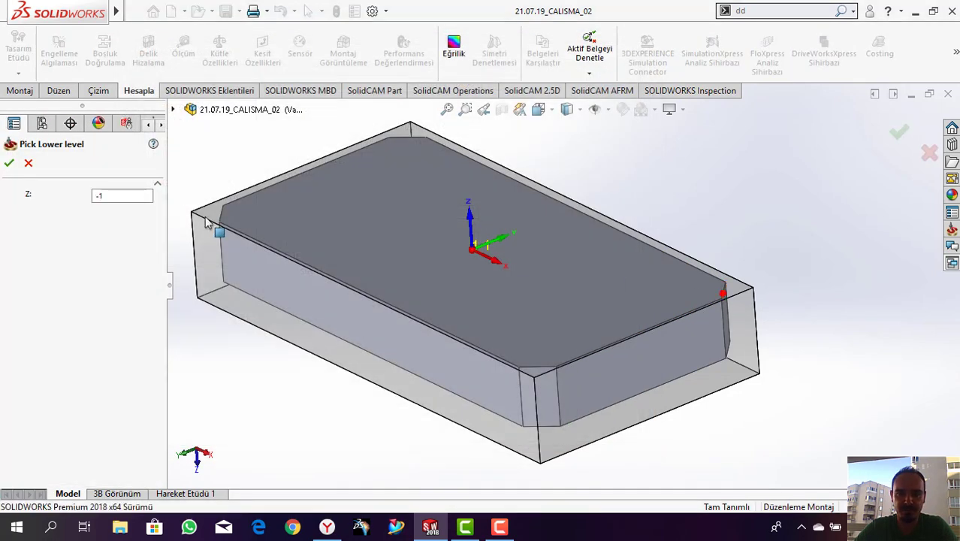
left_click(11, 165)
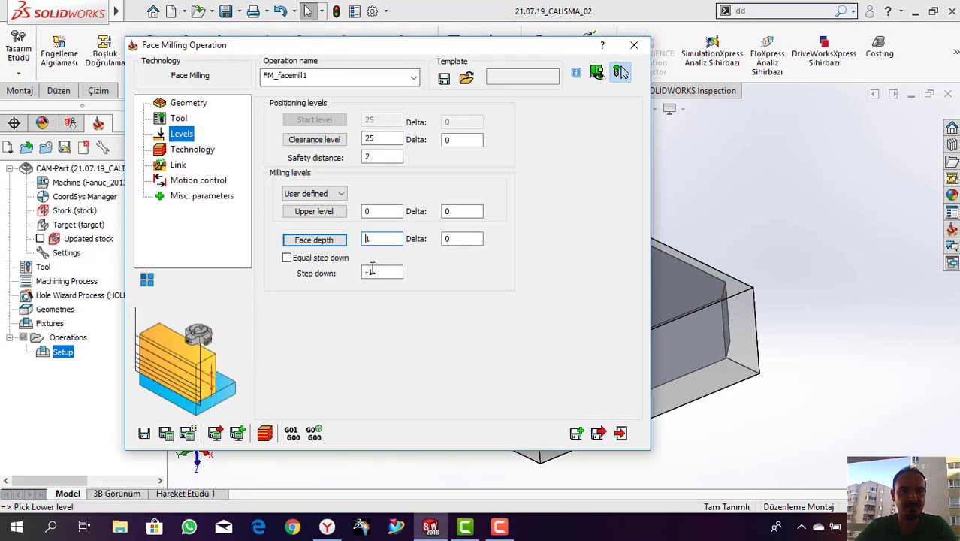
left_click(182, 150)
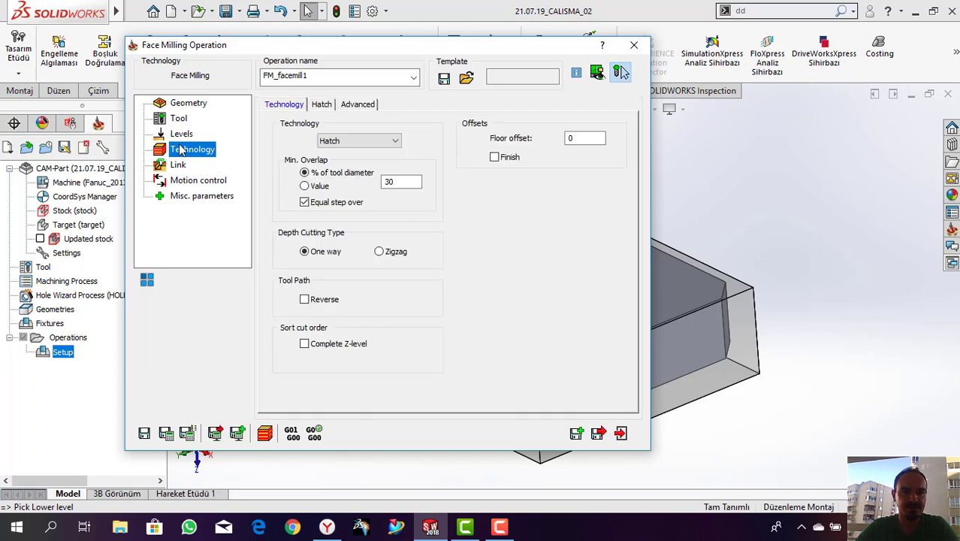
Step: Try Contour technology and its corner options, then switch back to Hatch
left_click(348, 142)
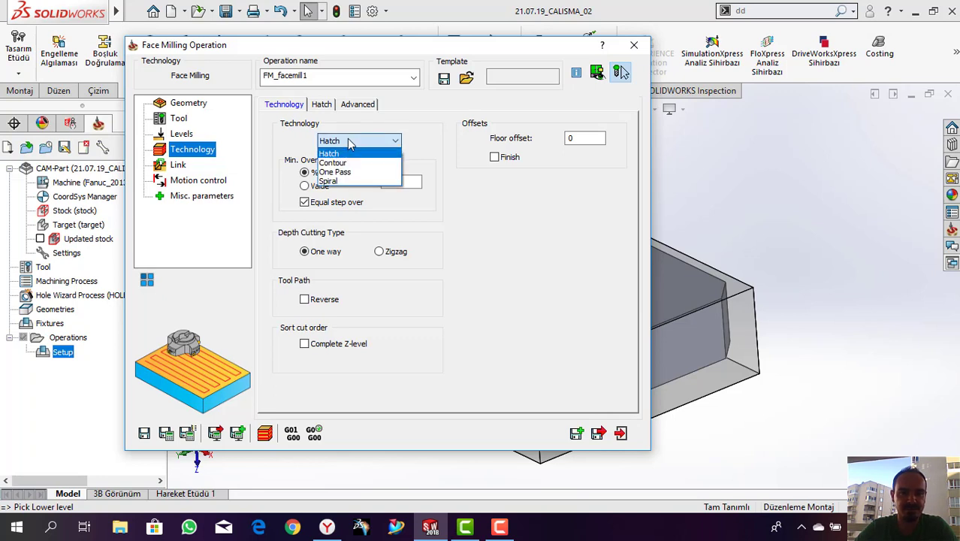
left_click(348, 163)
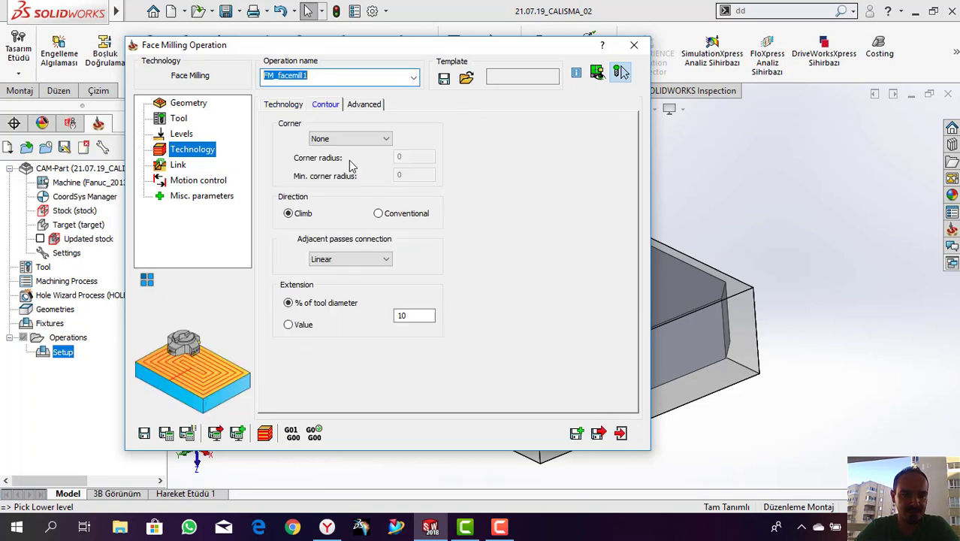
left_click(343, 140)
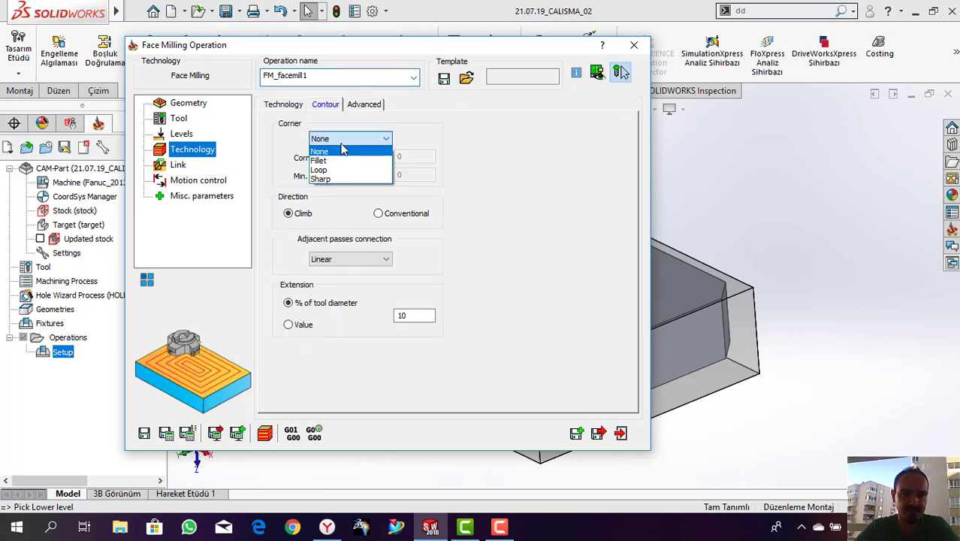
left_click(282, 118)
left_click(283, 104)
left_click(351, 141)
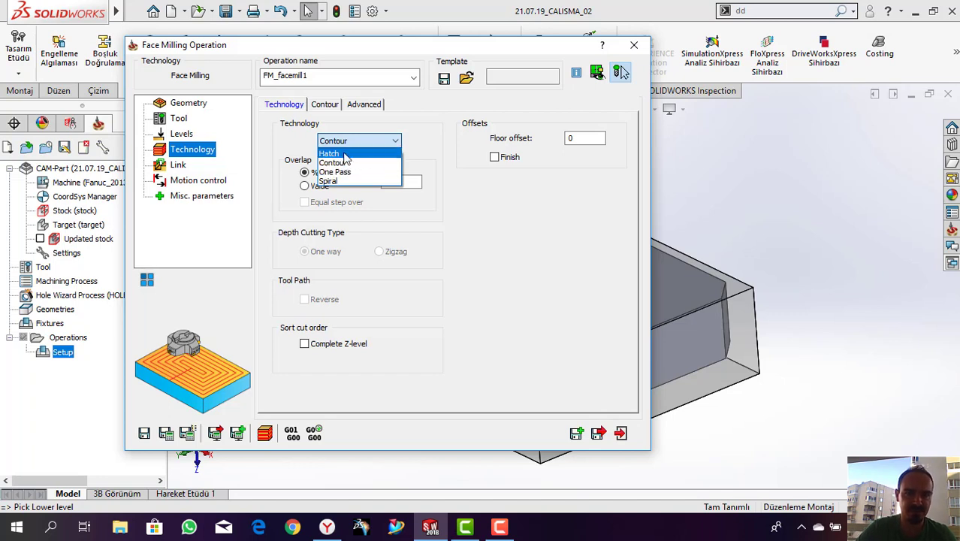
left_click(344, 154)
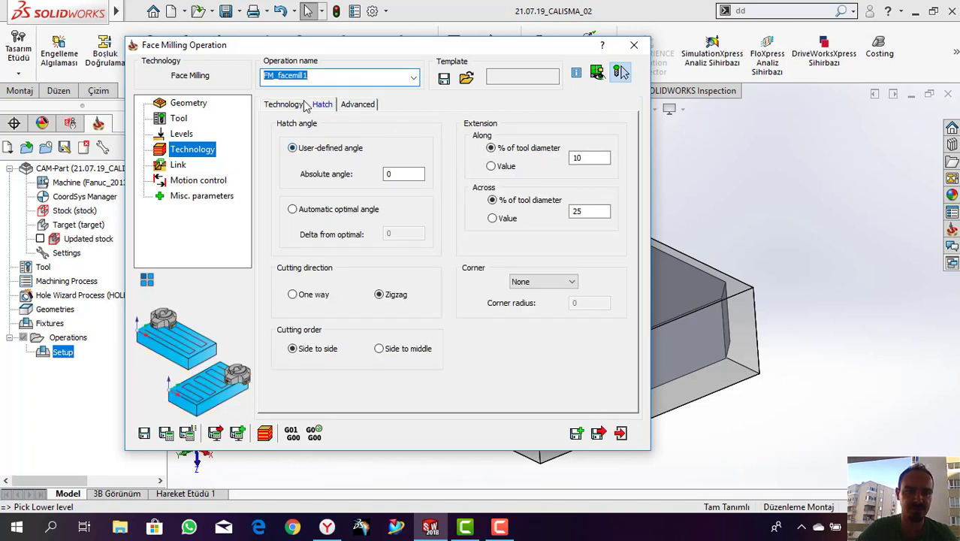
Step: Test a 30° hatch angle and one-way cutting, then restore 0° and Zigzag
double_click(399, 174)
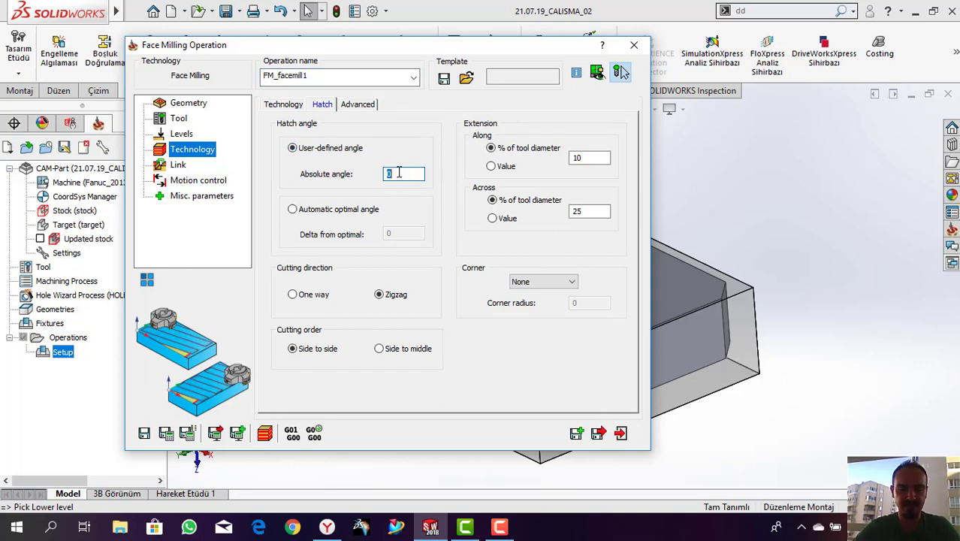
type("30")
key("Tab")
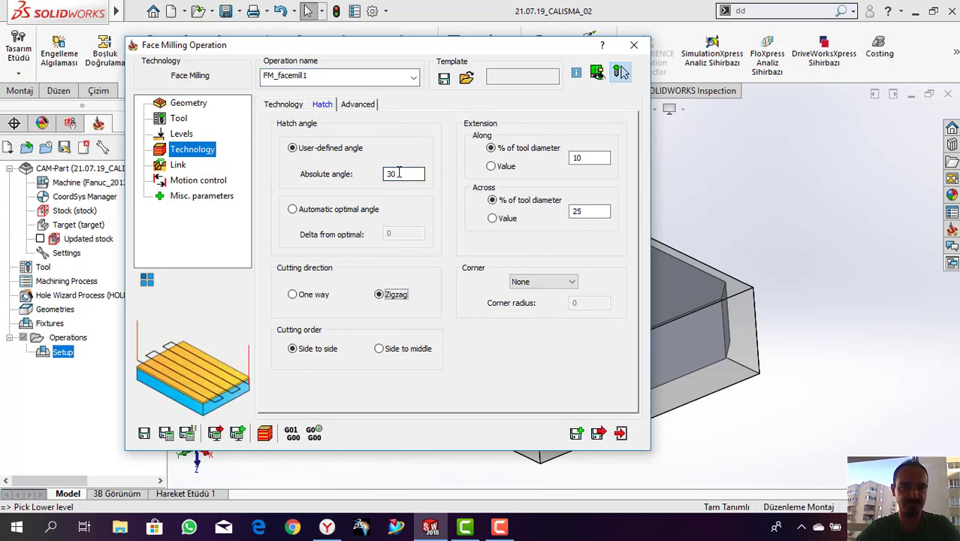
double_click(408, 173)
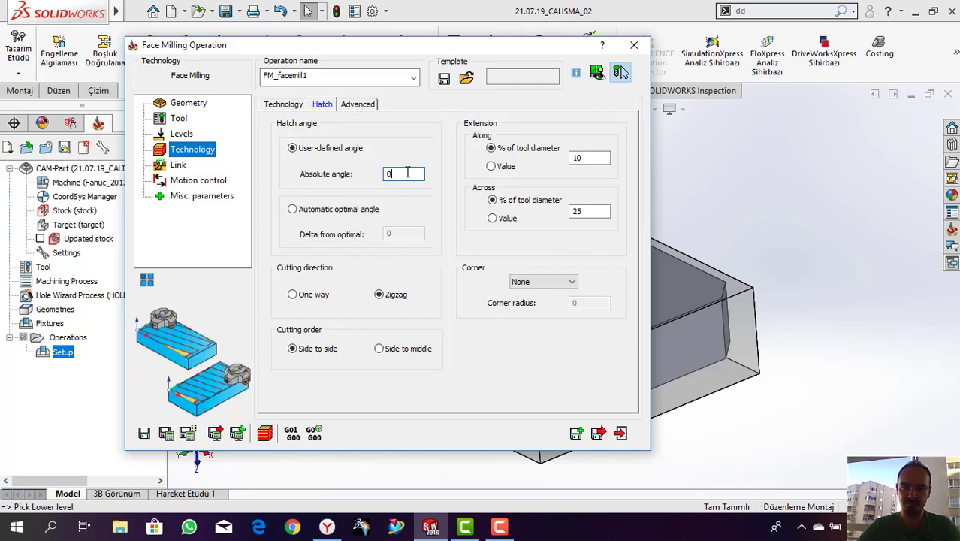
key("Tab")
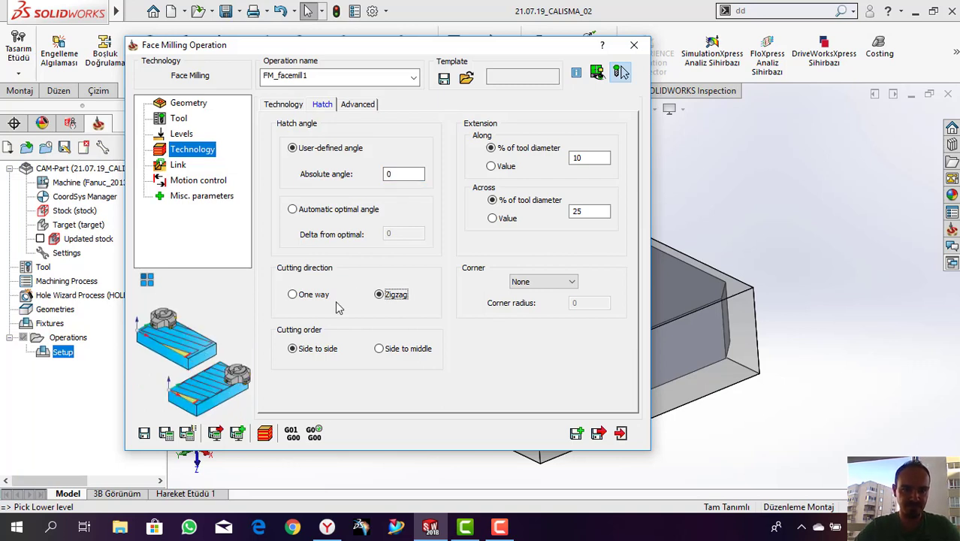
left_click(313, 295)
left_click(379, 296)
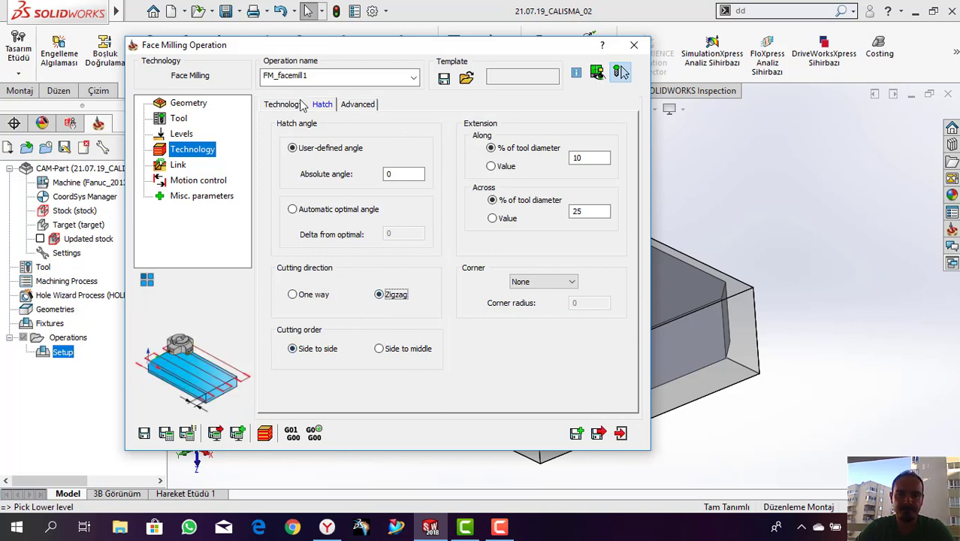
Step: Add an Arc lead-in (extension 30, angle 30, radius 100) with a matching lead-out, then save and calculate
left_click(358, 104)
left_click(177, 164)
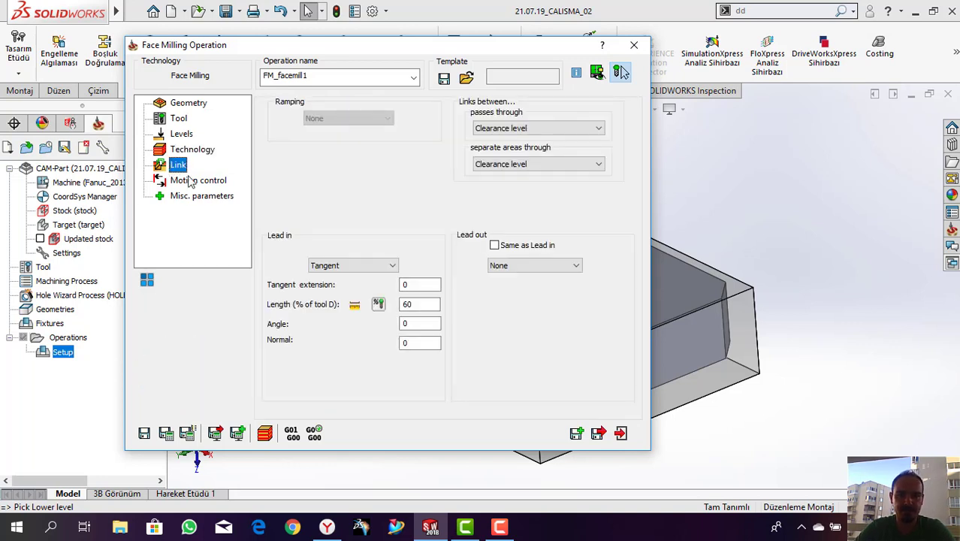
left_click(358, 269)
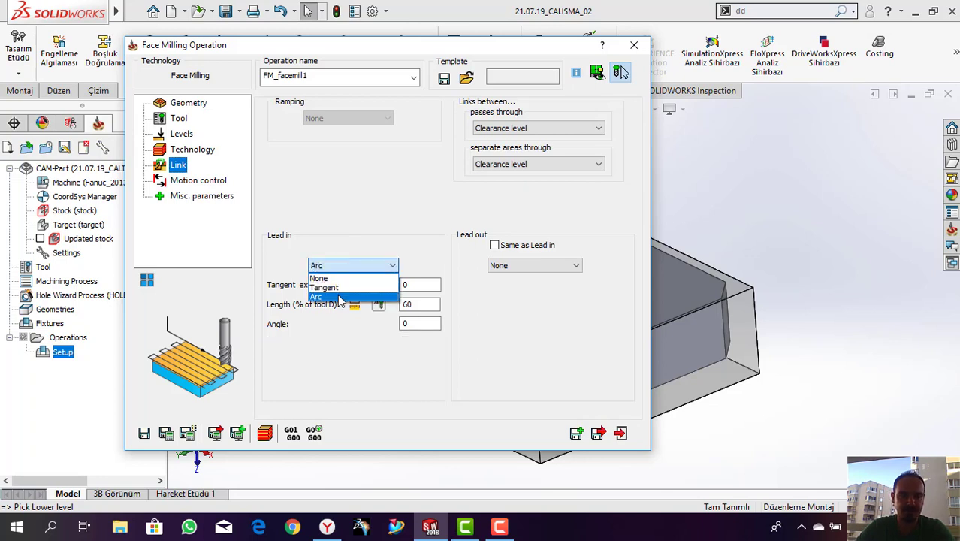
left_click(340, 299)
left_click(415, 284)
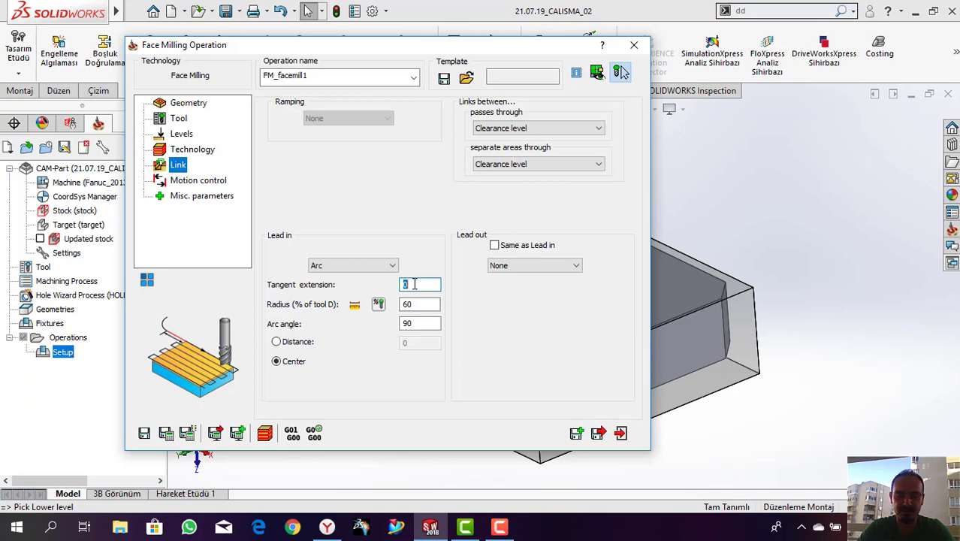
key("Tab")
key("Tab")
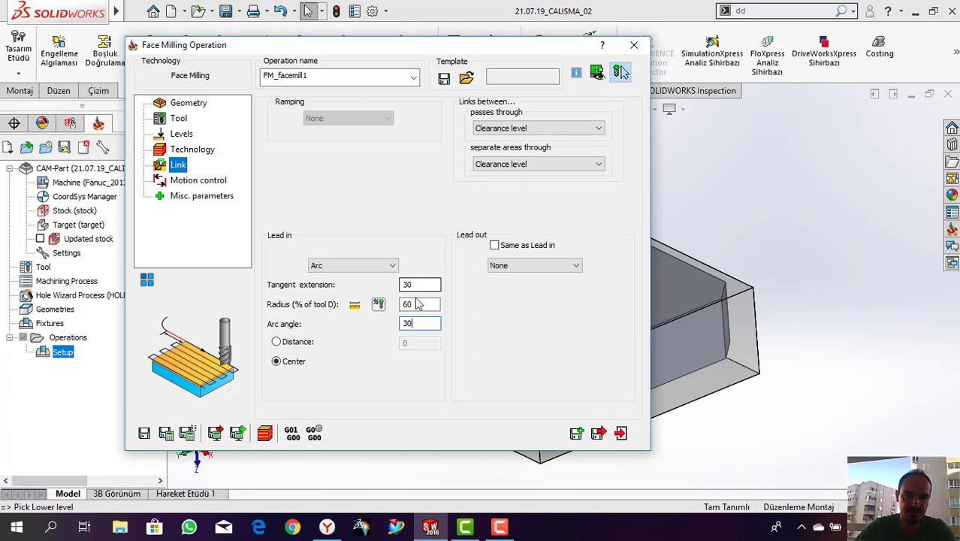
double_click(408, 304)
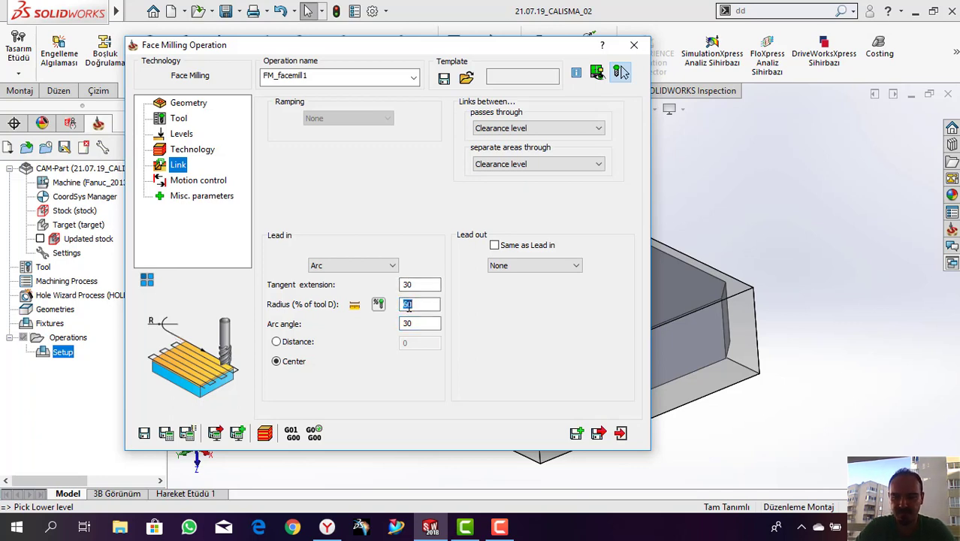
type("100")
left_click(494, 245)
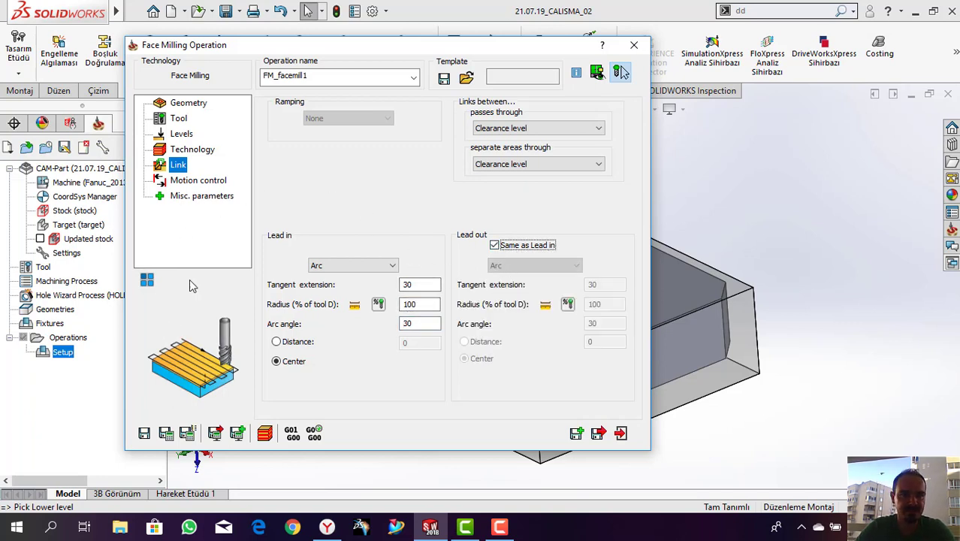
left_click(166, 432)
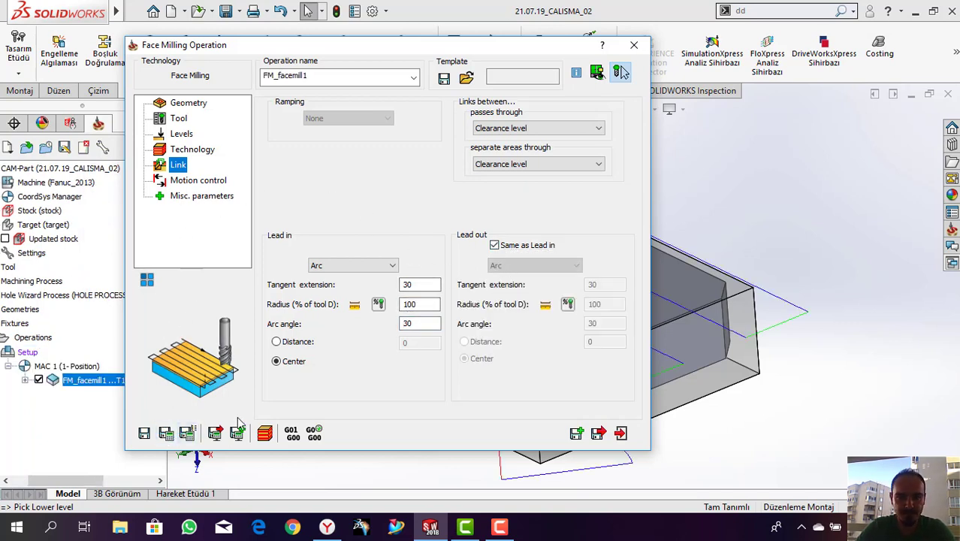
left_click(271, 439)
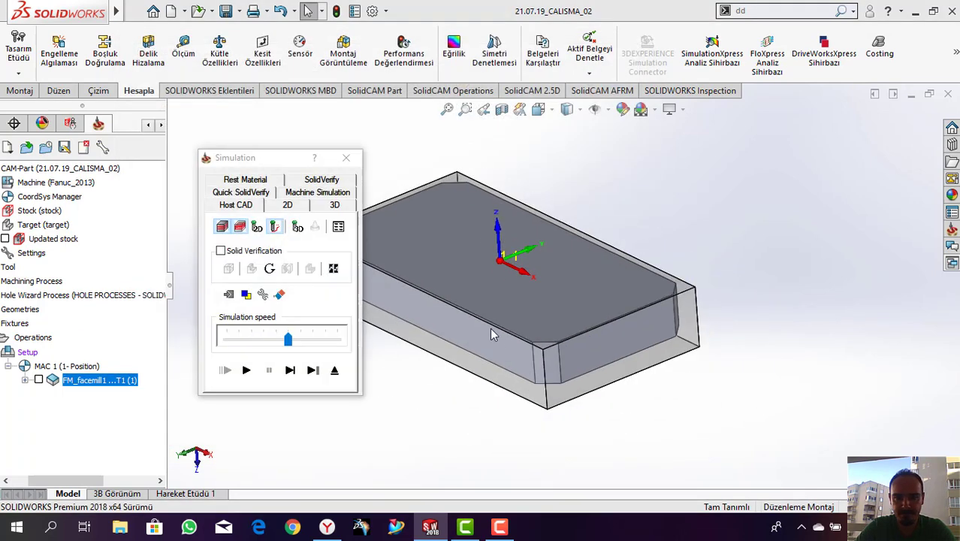
left_click(331, 180)
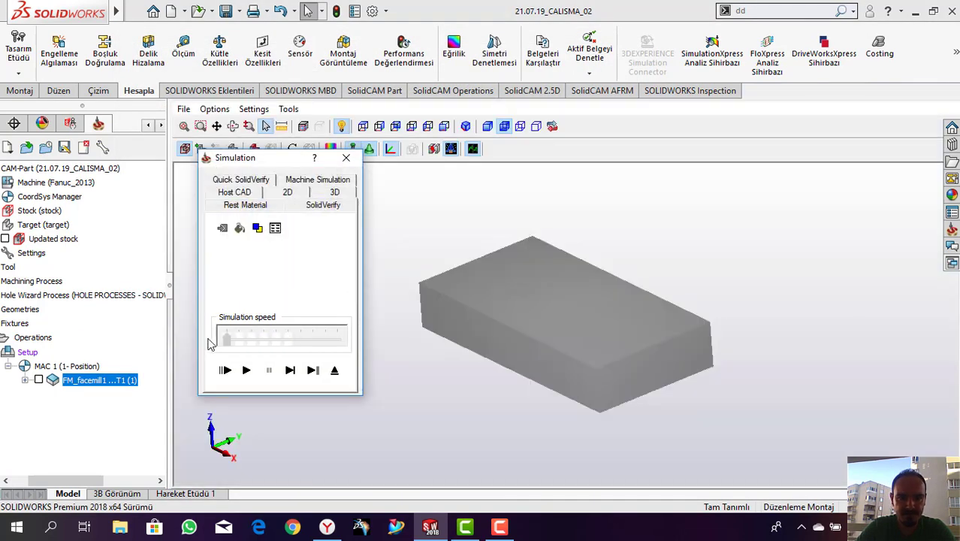
left_click(246, 370)
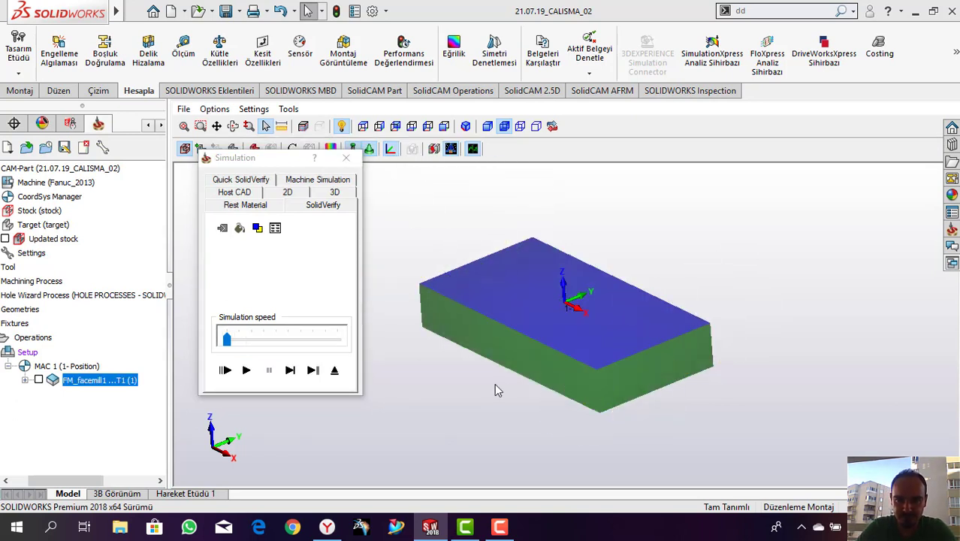
Step: Leave the simulation, add a finishing pass with 0.3 floor offset, and recalculate the operation
left_click(334, 370)
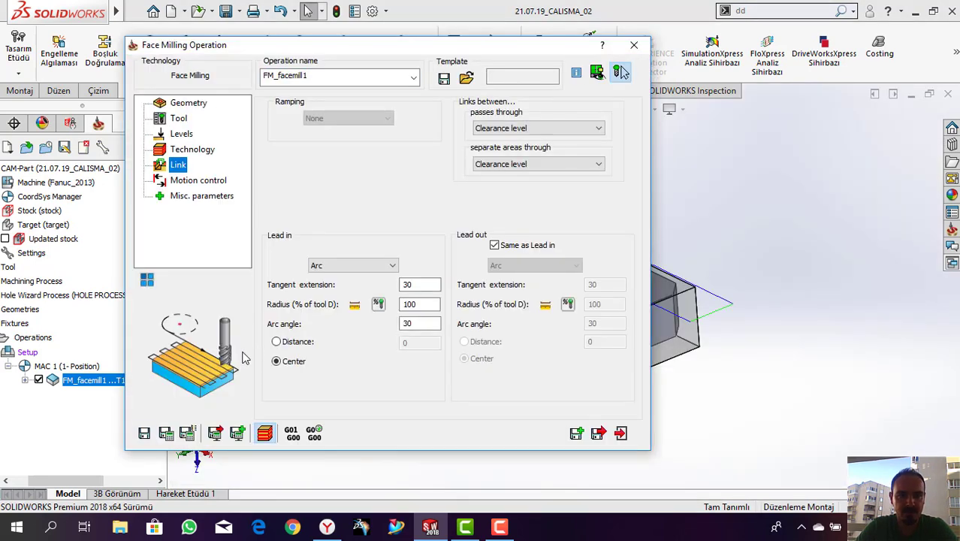
left_click(191, 150)
left_click(181, 134)
left_click(192, 148)
left_click(283, 107)
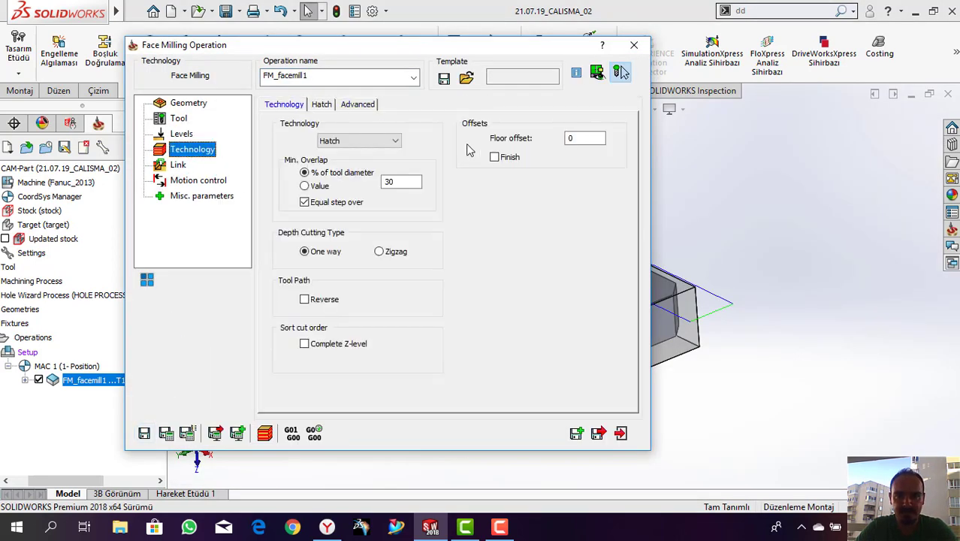
left_click(502, 157)
left_click(597, 138)
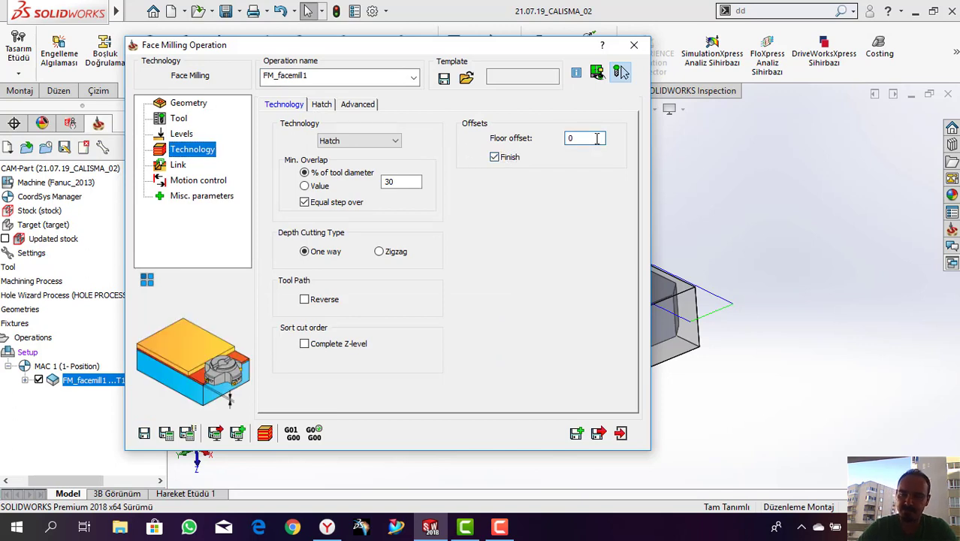
type("0.3")
left_click(166, 434)
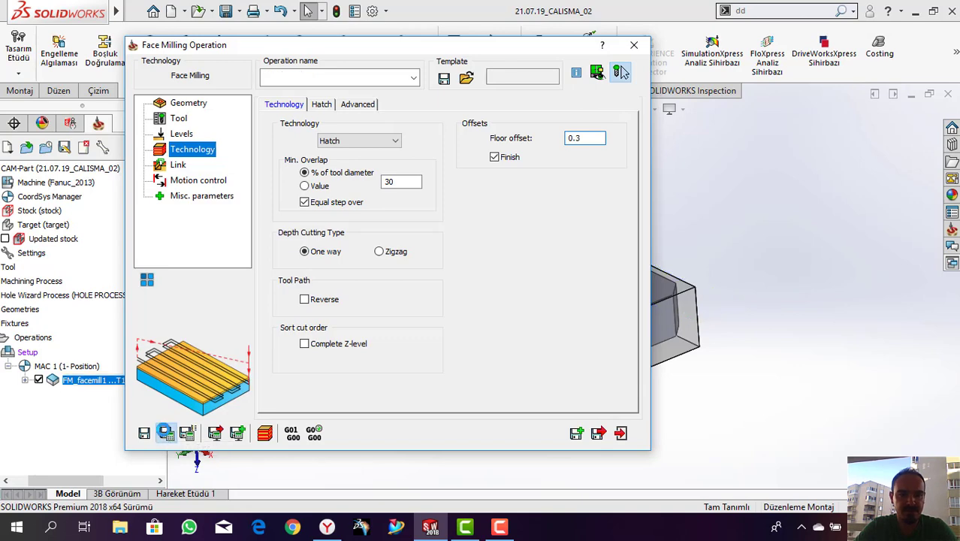
Step: Replay the face-milling SolidVerify simulation, then close the operation
left_click(265, 434)
left_click(323, 179)
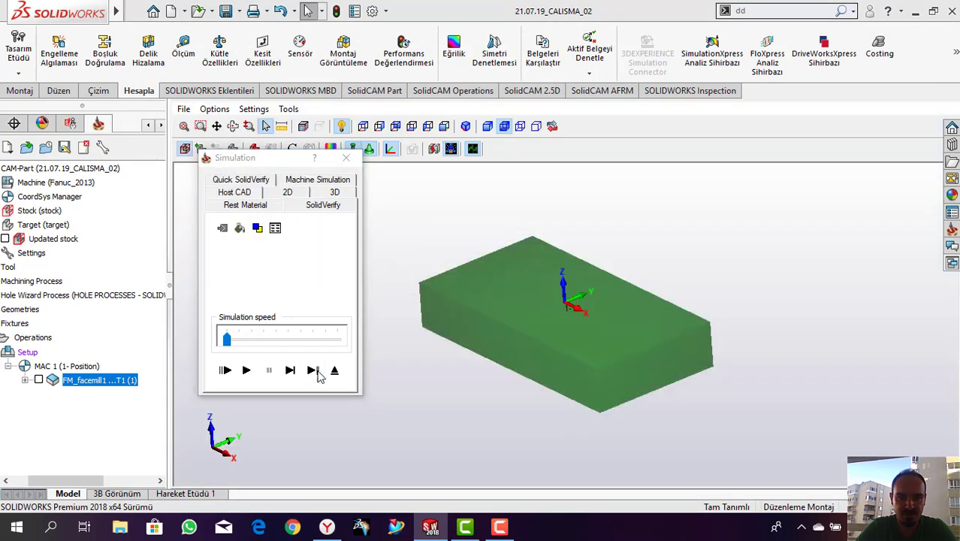
left_click(290, 370)
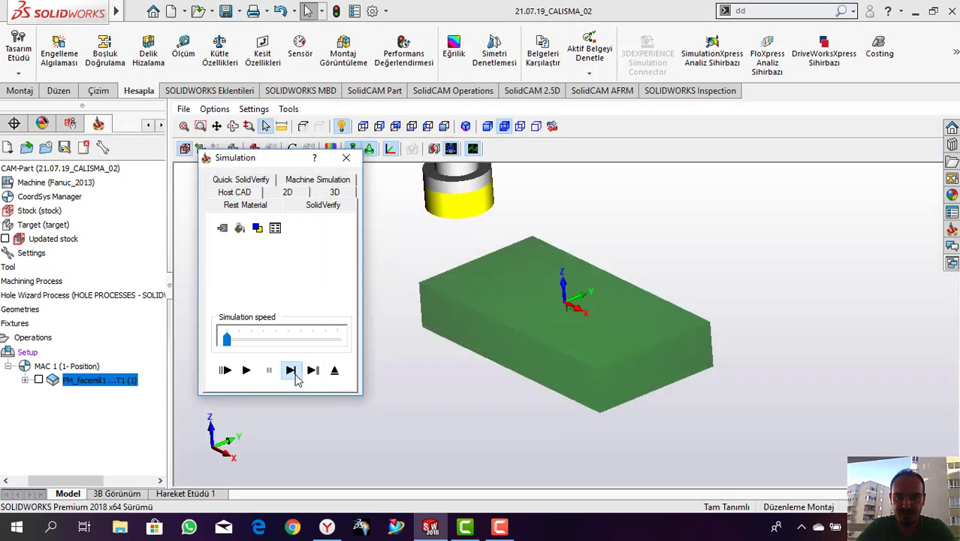
left_click(248, 371)
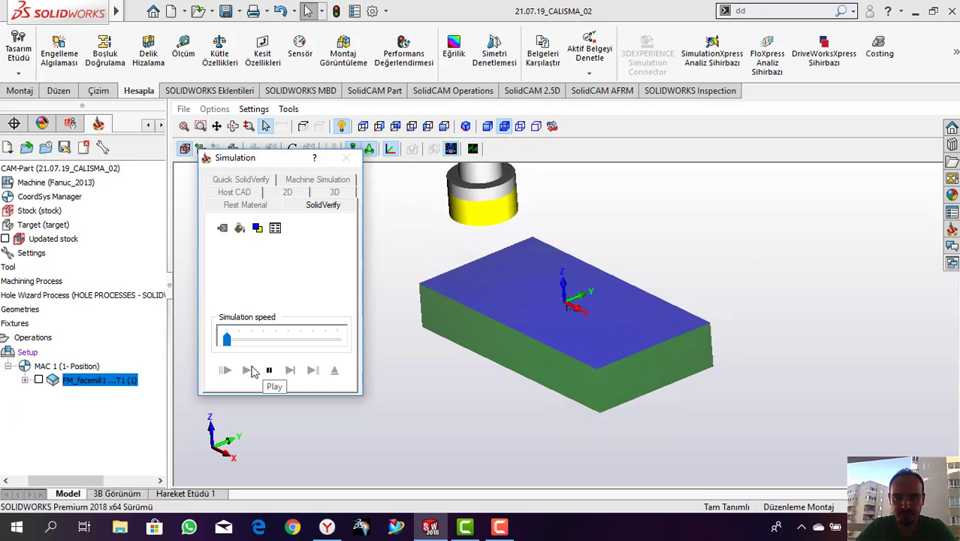
left_click(337, 372)
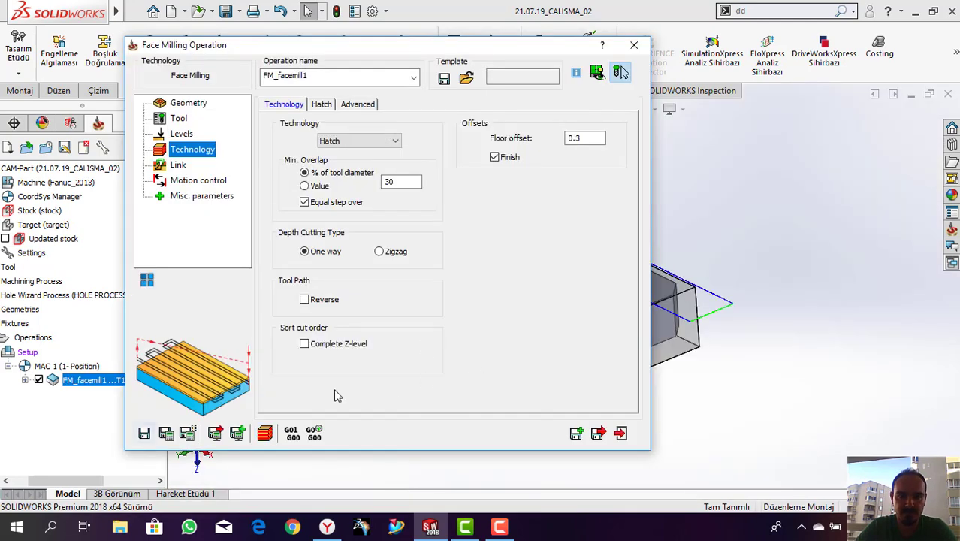
left_click(599, 433)
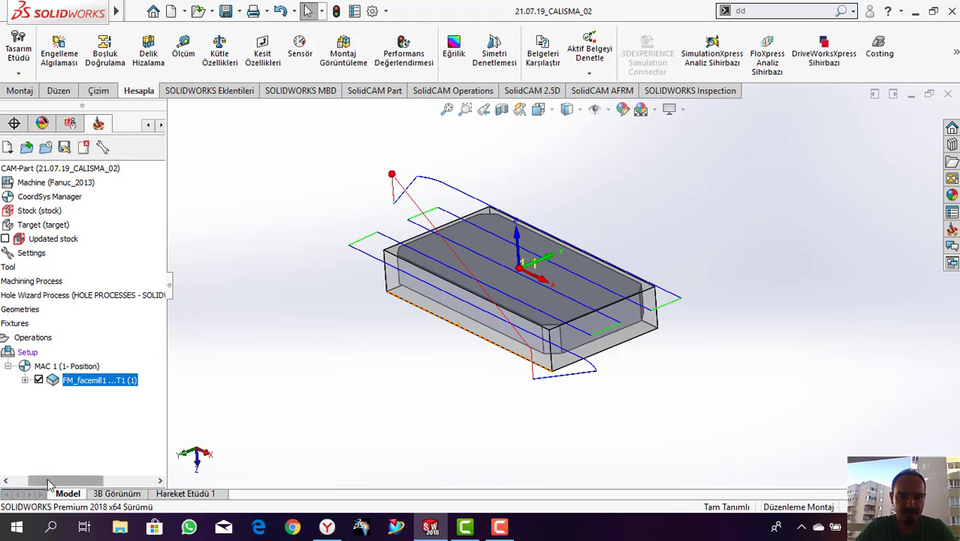
Step: Add an iMachining operation after FM_facemill1 and begin a new geometry for it
right_click(120, 380)
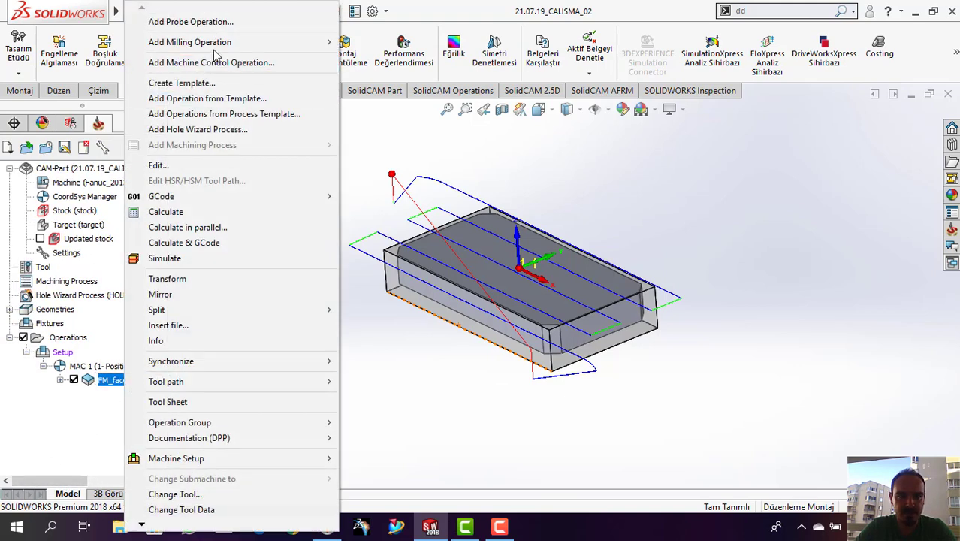
mouse_move(218, 42)
left_click(376, 43)
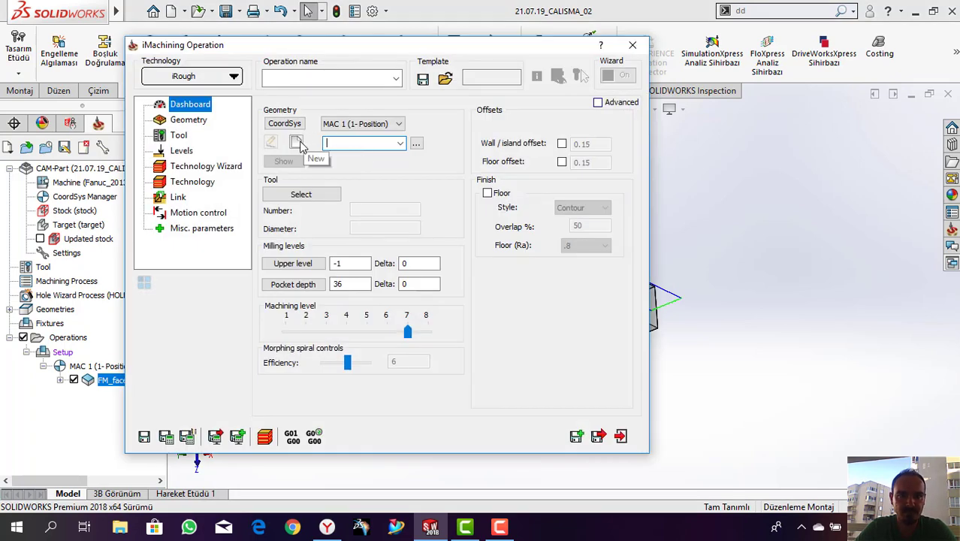
left_click(297, 143)
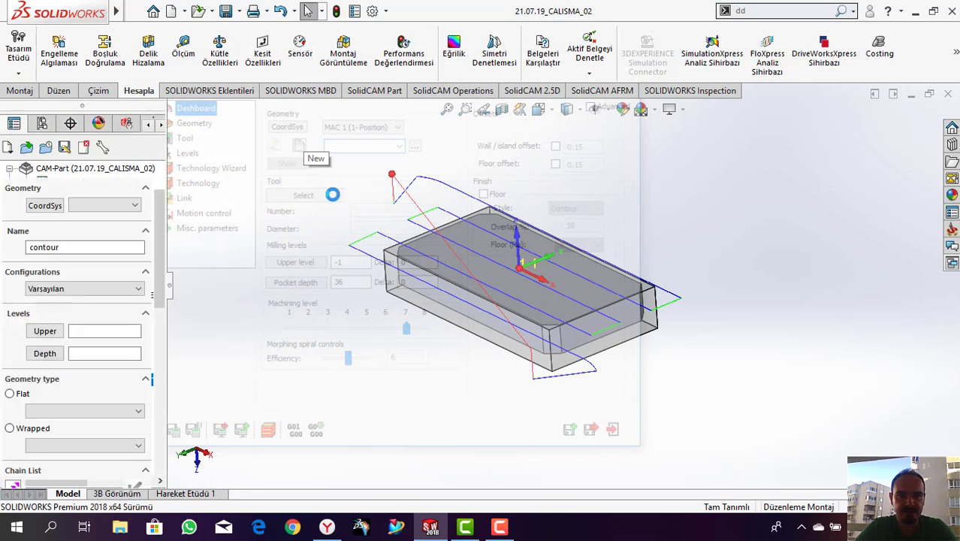
Step: Chain the bottom edge and inner contour, mark chain 1 as open, and accept the geometry
left_click(406, 305)
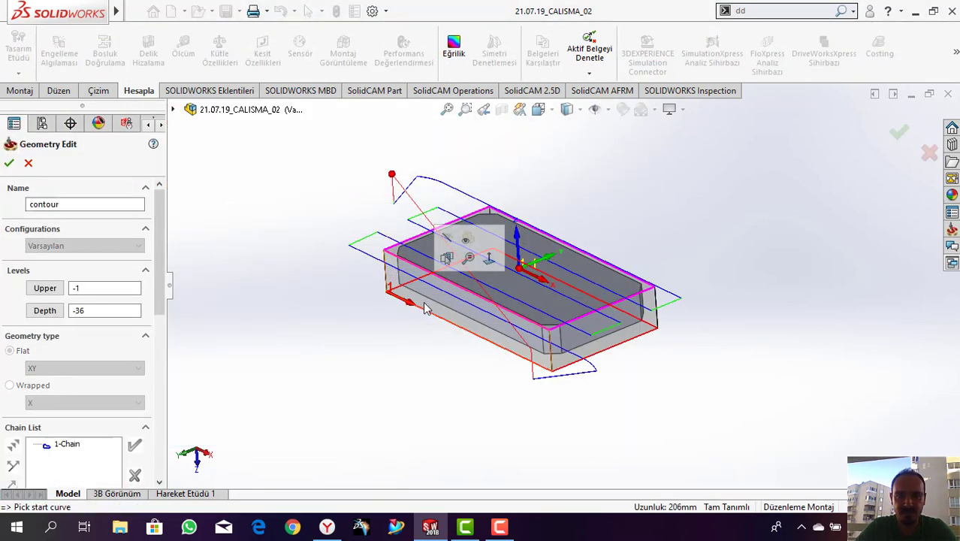
left_click(402, 299)
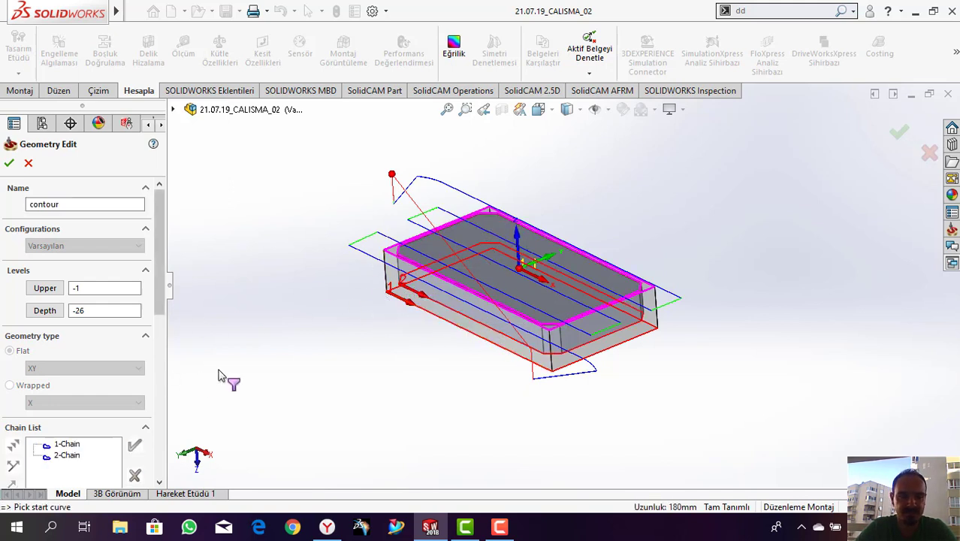
scroll(398, 320, "down", 5)
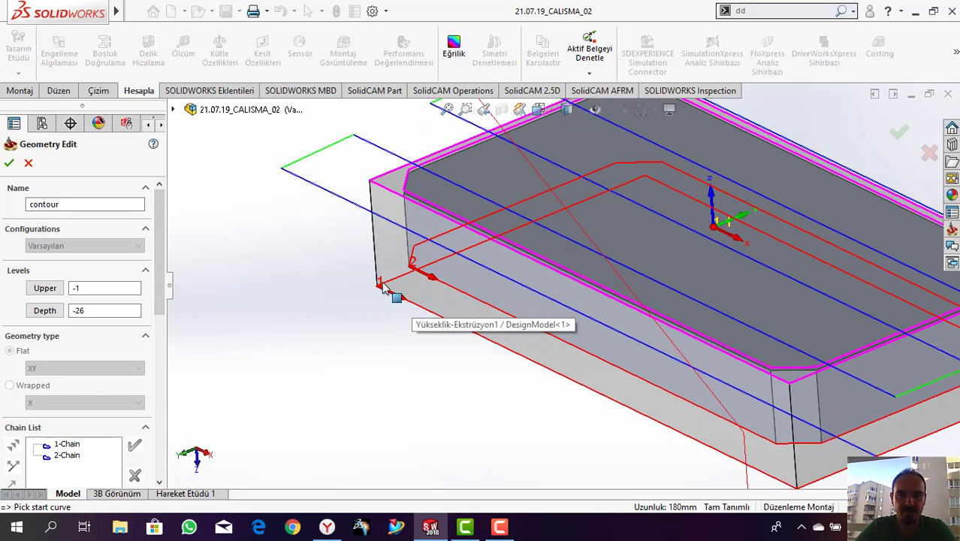
left_click(67, 444)
right_click(69, 444)
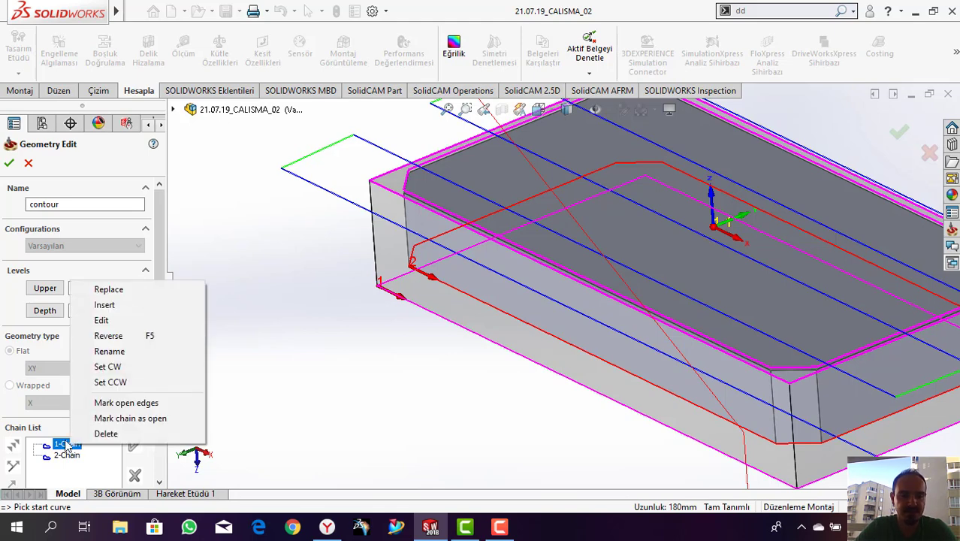
left_click(154, 426)
scroll(344, 303, "up", 3)
scroll(639, 325, "down", 2)
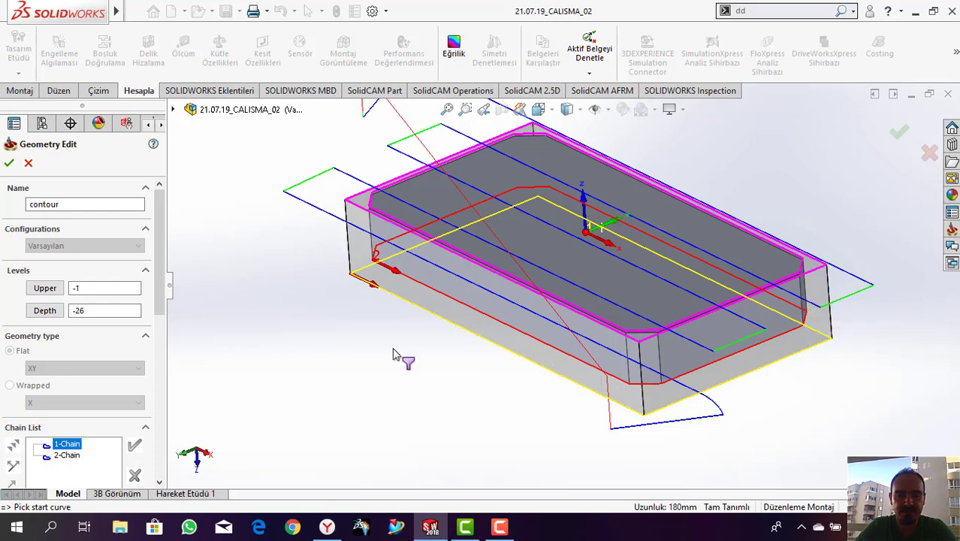
left_click(9, 162)
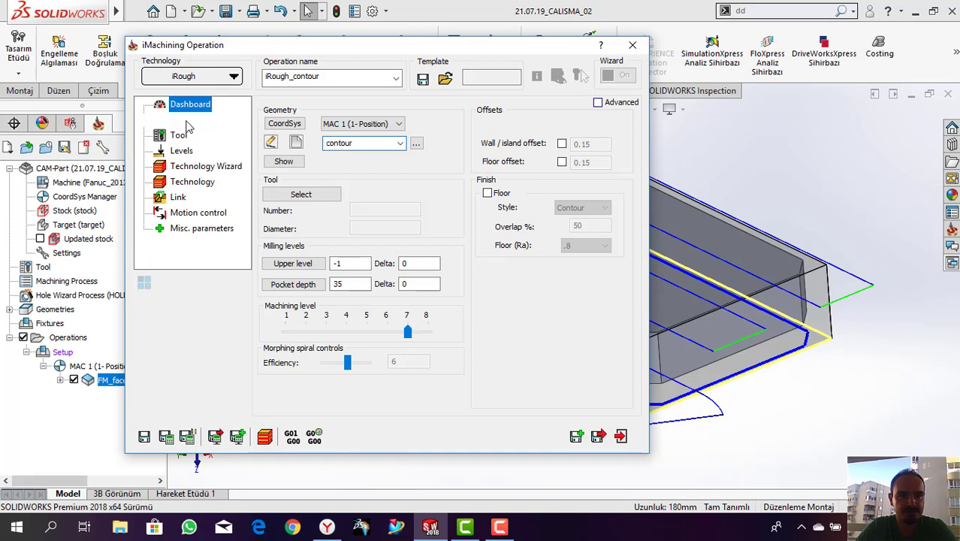
Step: Add a new end mill as tool 2 for iRough_contour
left_click(189, 122)
left_click(200, 136)
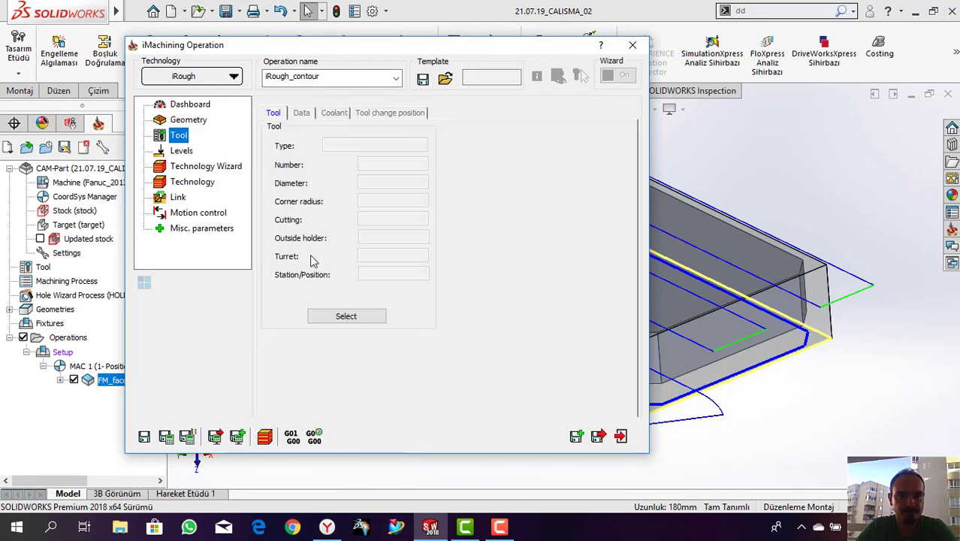
left_click(342, 315)
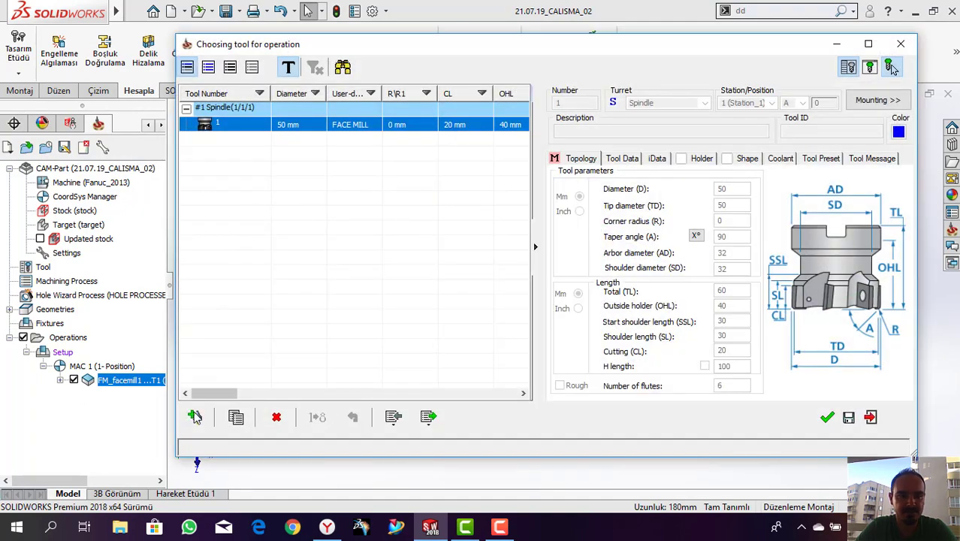
left_click(892, 68)
left_click(571, 131)
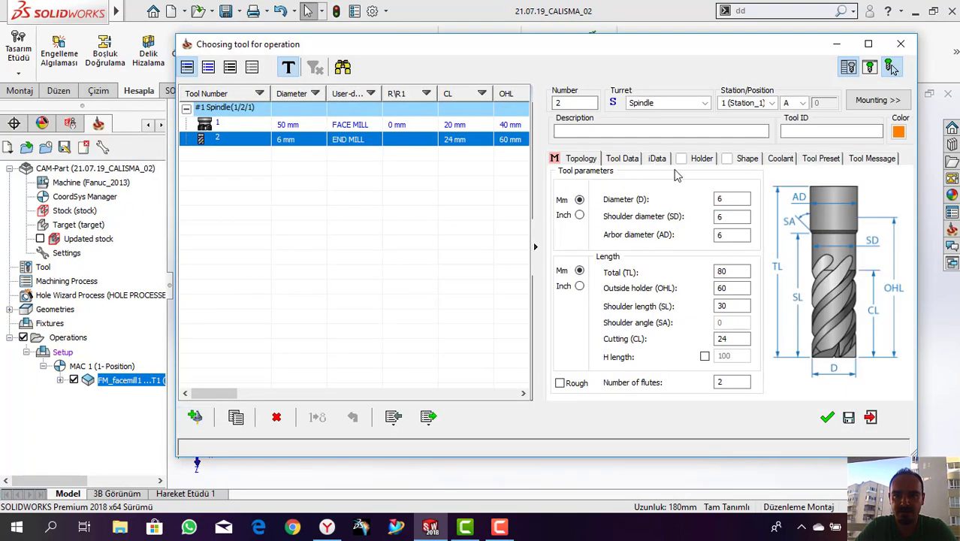
Step: Size the end mill at 12 mm diameter, 100 total, 50 shoulder, 40 cutting length, and accept it
left_click(726, 199)
type("12")
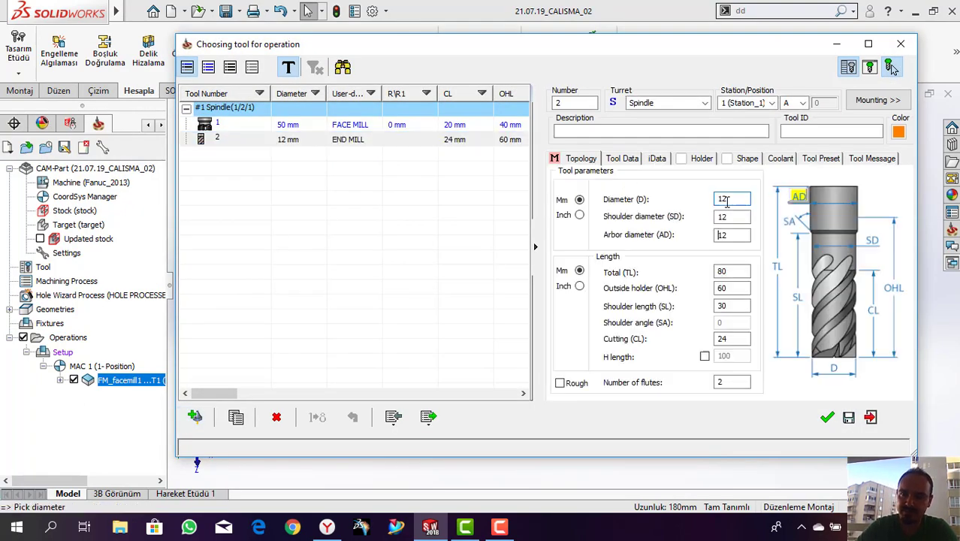
key("Tab")
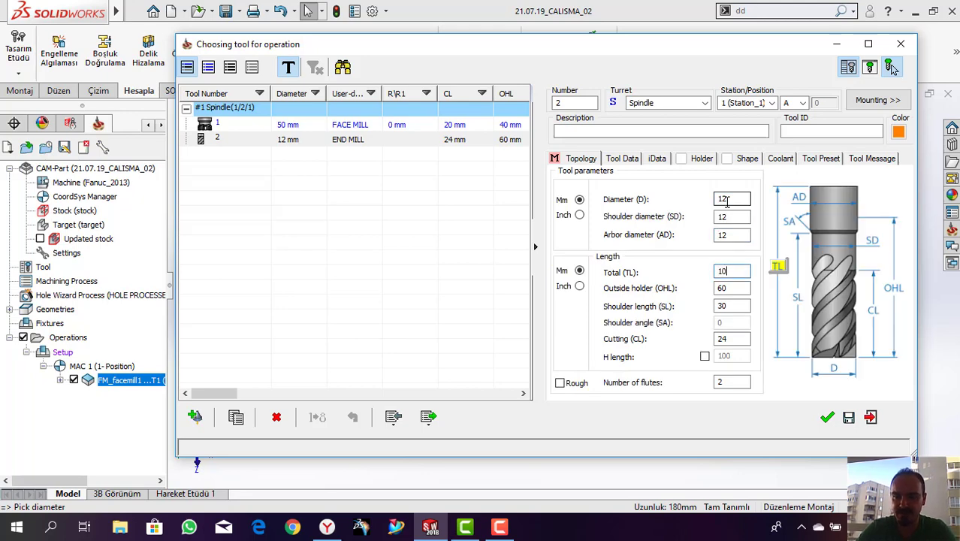
key("Tab")
key("Tab")
type("50")
key("Tab")
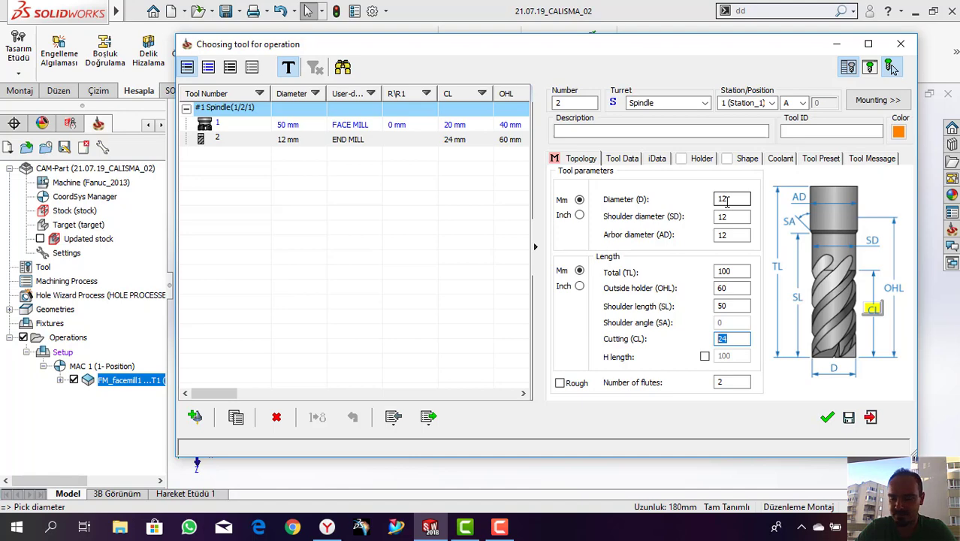
key("Tab")
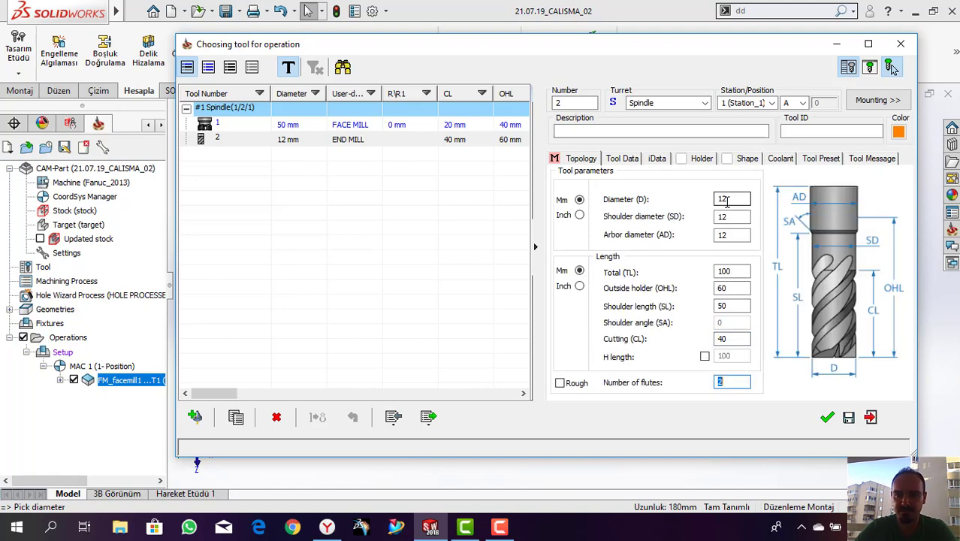
double_click(723, 382)
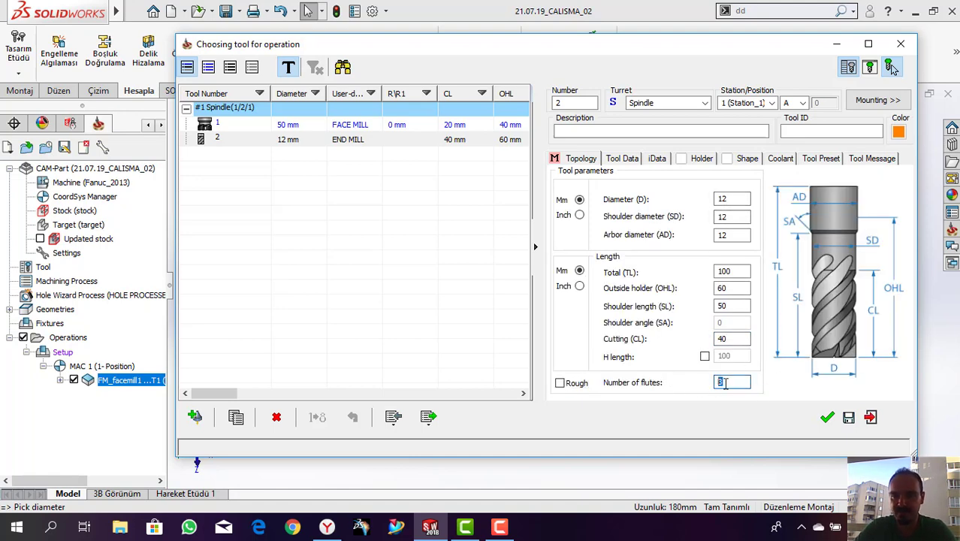
left_click(827, 418)
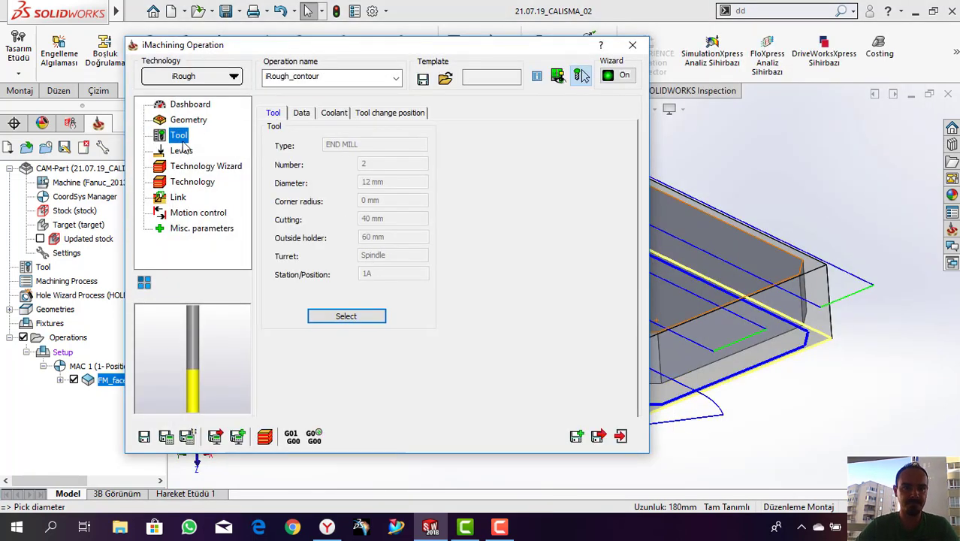
Step: Set iRough_contour's upper level to -1 by picking a point on the part
left_click(181, 150)
left_click(308, 264)
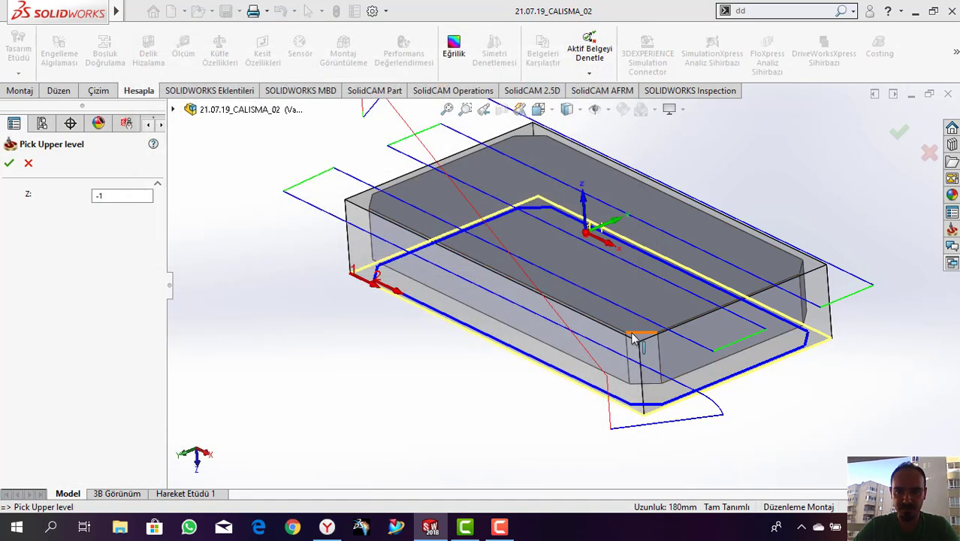
left_click(634, 340)
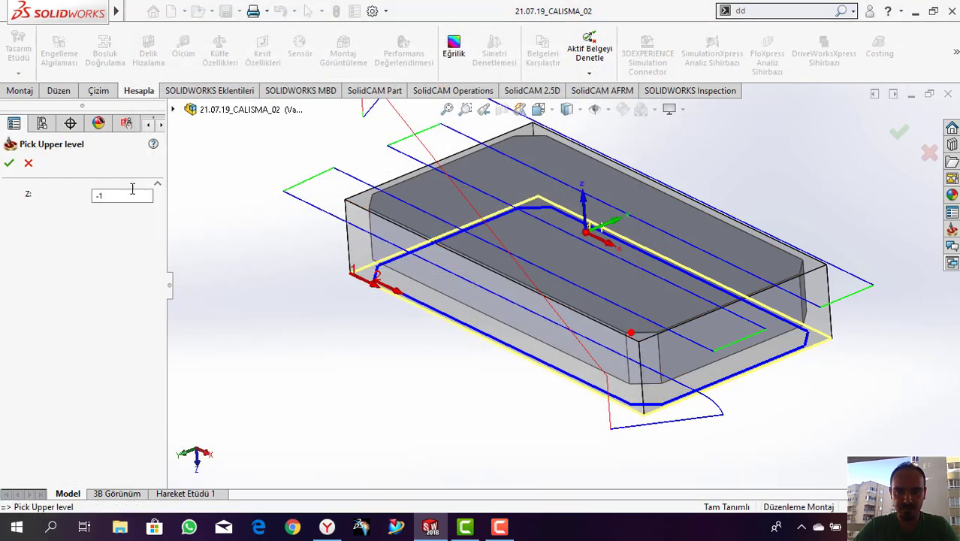
left_click(9, 163)
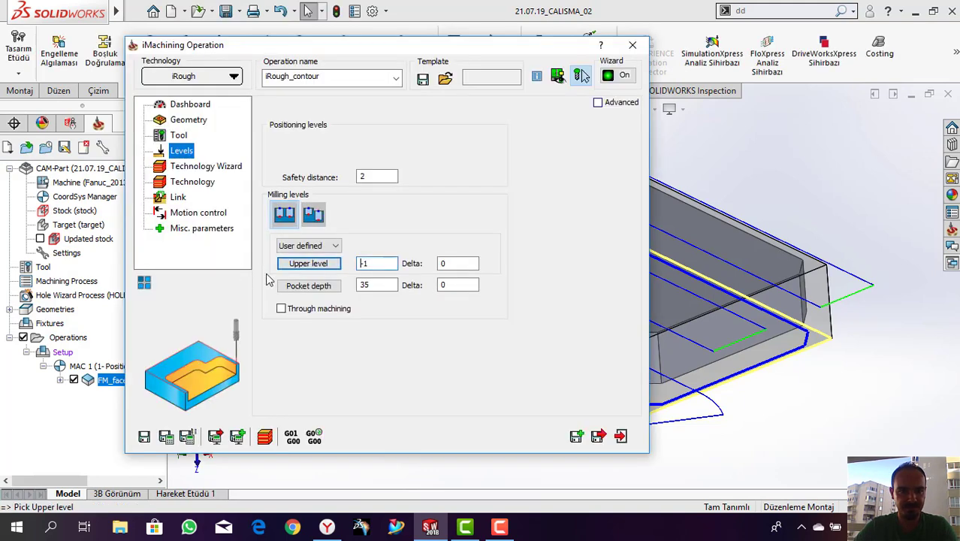
Step: Pick the pocket floor for a depth of 25, enter delta -1, and preview the levels
left_click(301, 285)
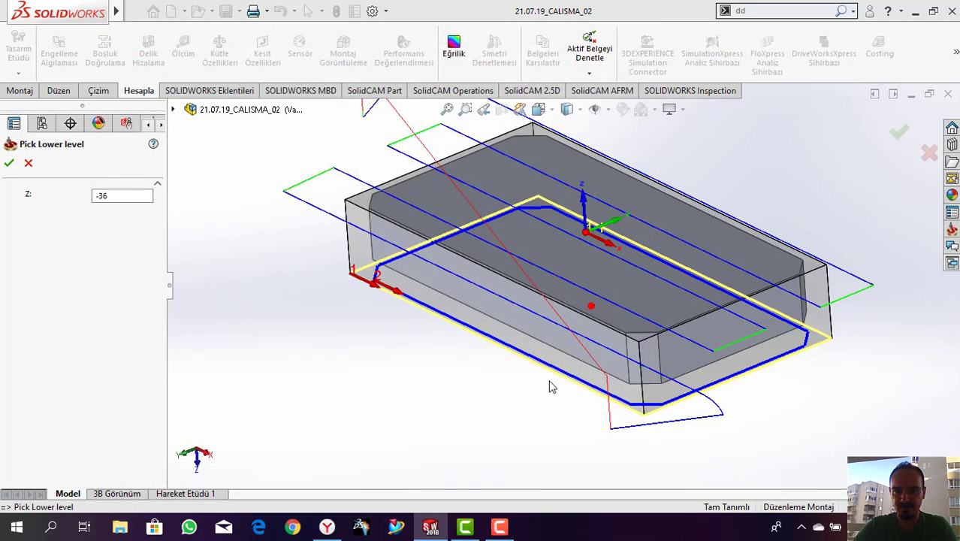
middle_click_drag(550, 387, 553, 272)
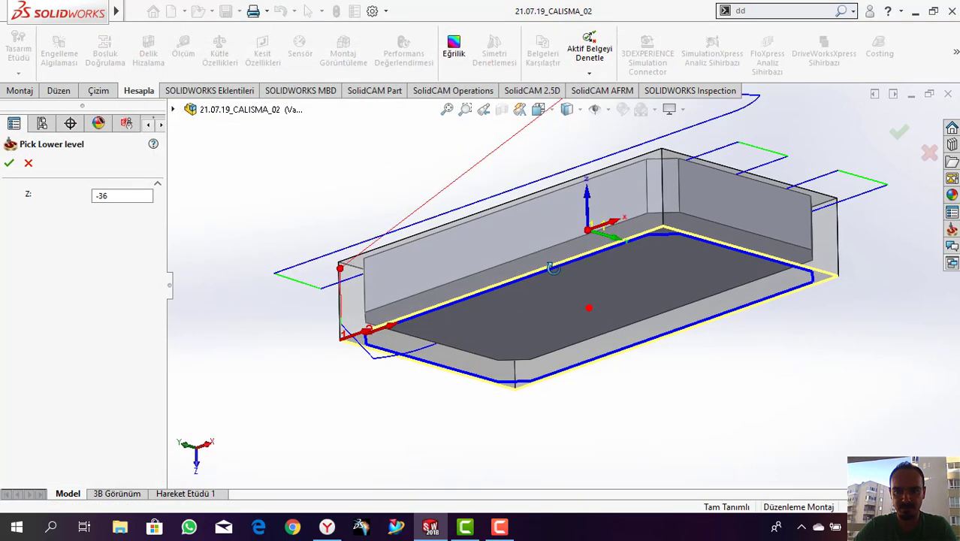
left_click(469, 281)
left_click(7, 163)
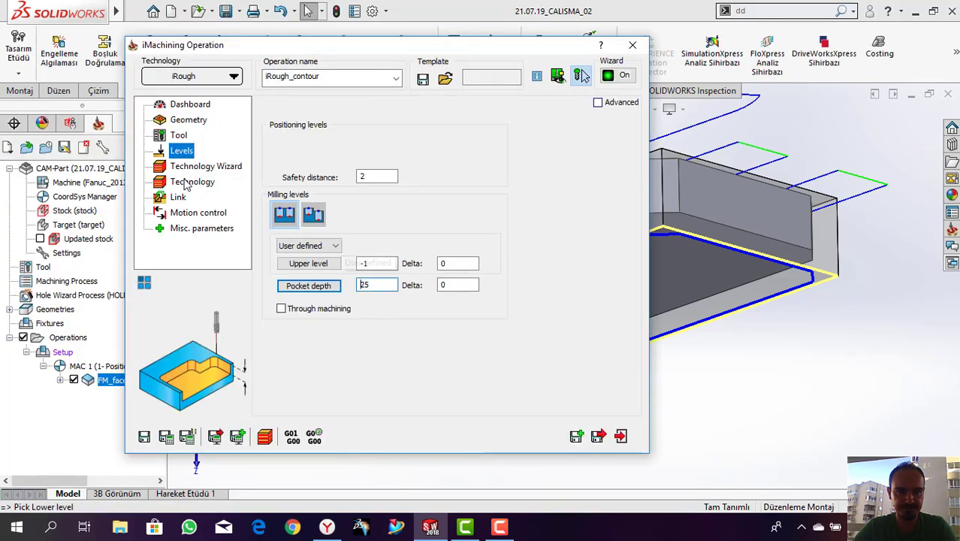
double_click(463, 285)
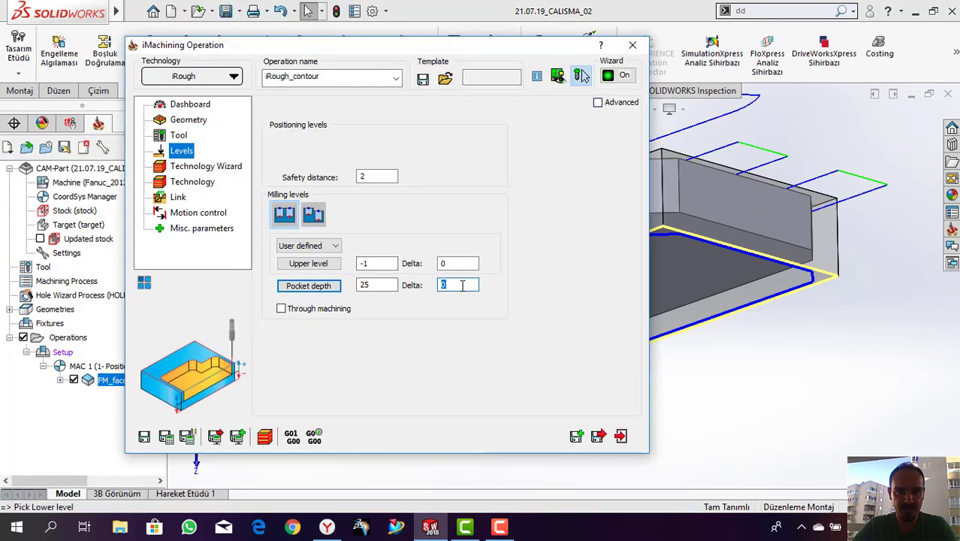
type("-1")
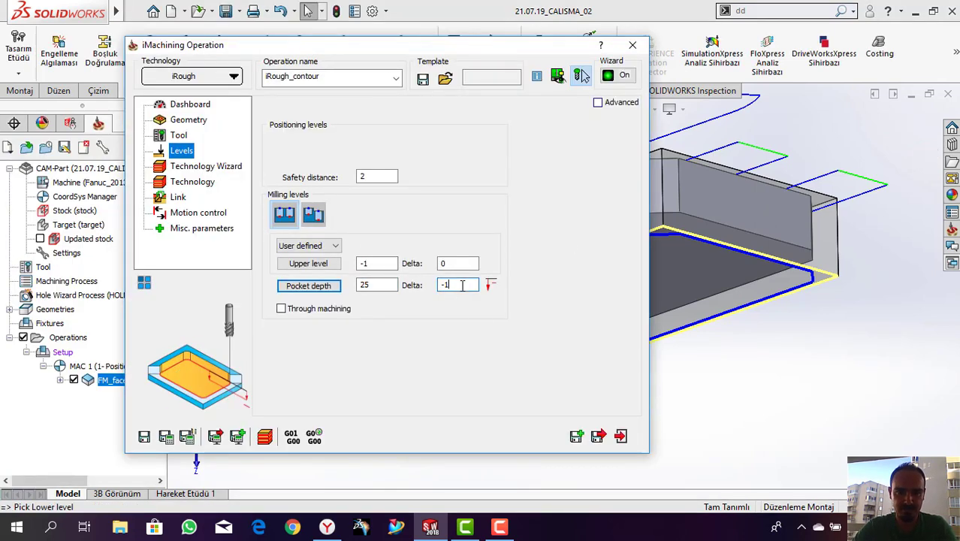
left_click(476, 263)
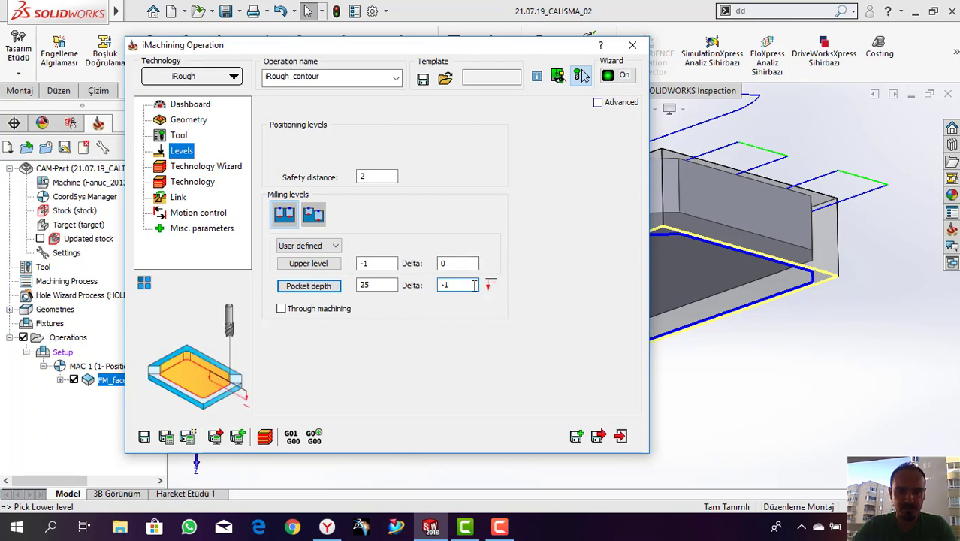
left_click(740, 347)
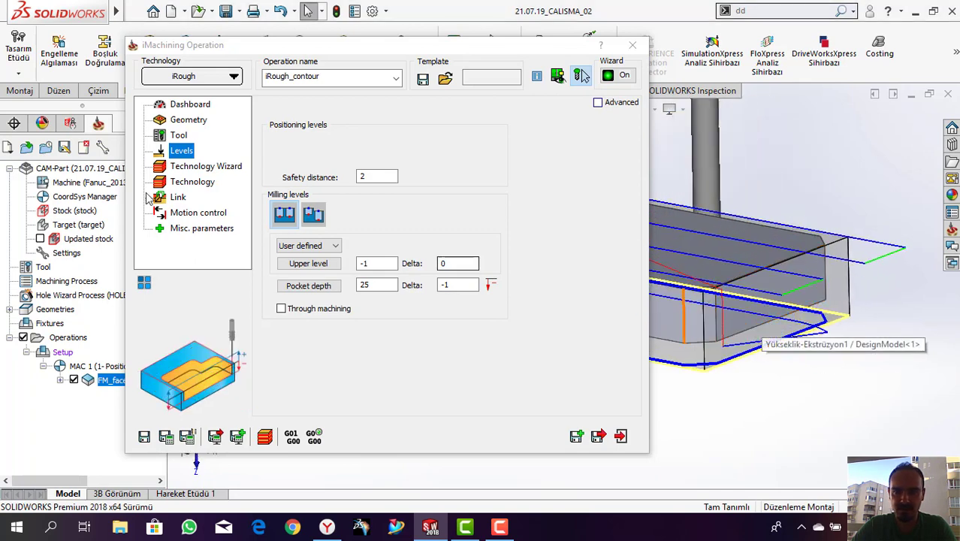
left_click(200, 167)
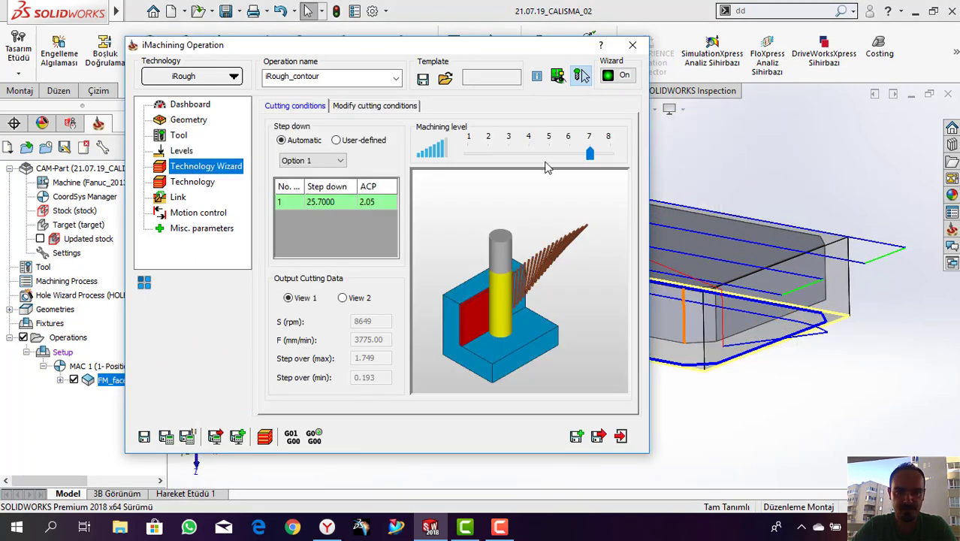
Step: Enable custom Feed Z and Feed reposition values of 5000 for the end mill
left_click(178, 136)
left_click(303, 113)
left_click(367, 222)
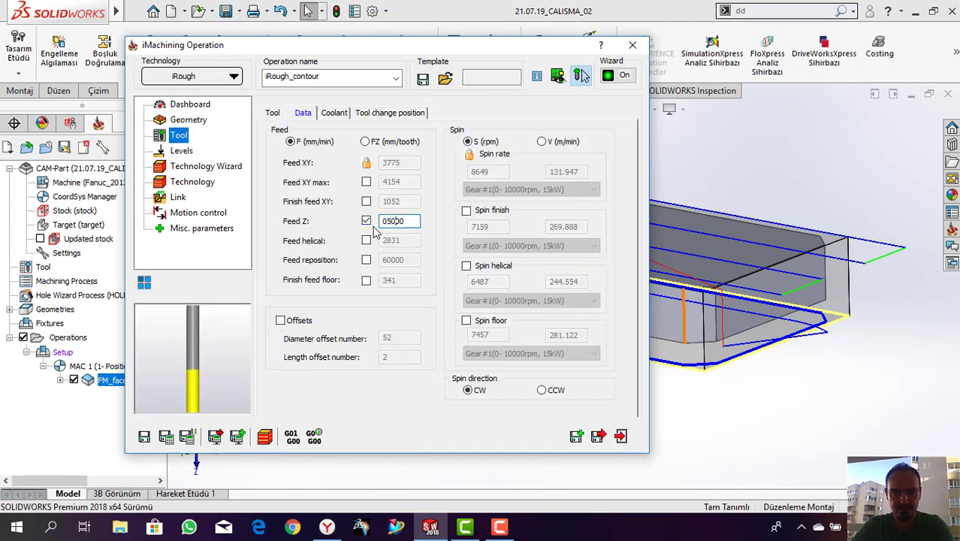
left_click(366, 260)
left_click_drag(393, 260, 371, 254)
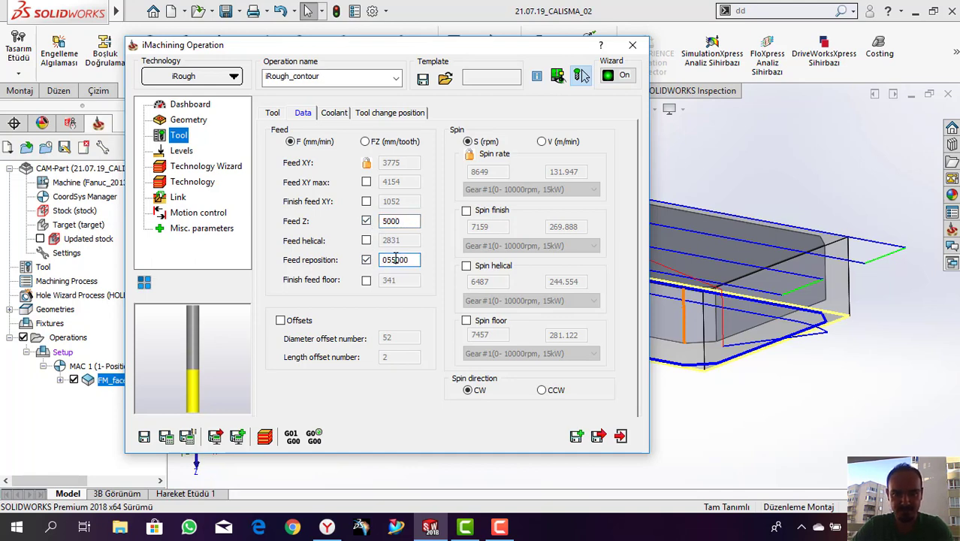
Step: Review the Technology Wizard, Technology, Channels, Sort and Link settings of iRough_contour
left_click(188, 168)
left_click(190, 183)
left_click(181, 197)
left_click(187, 188)
left_click(204, 168)
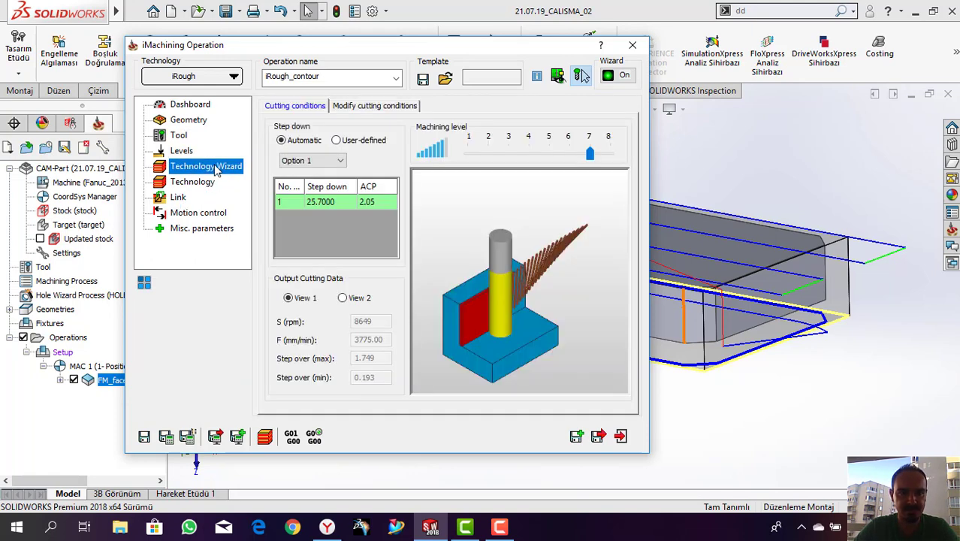
left_click(368, 106)
left_click(189, 183)
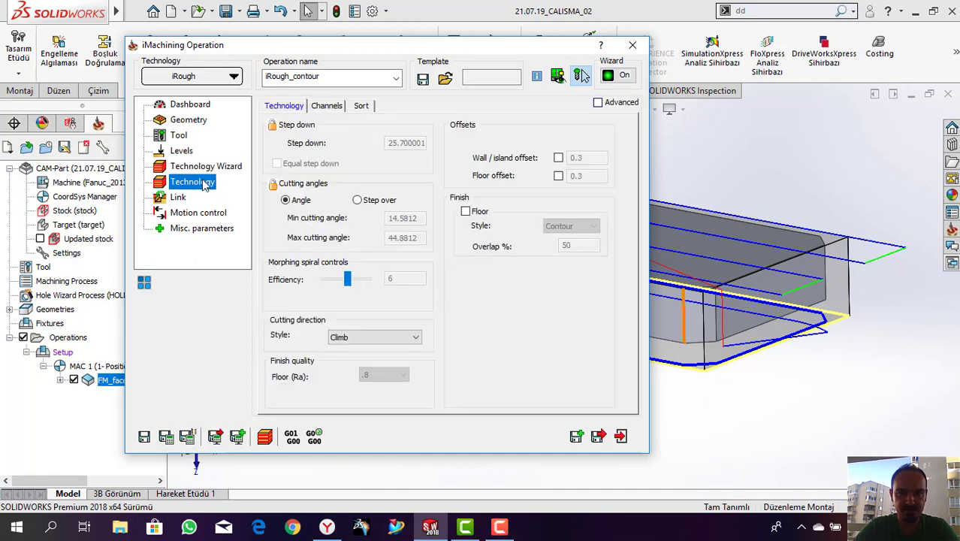
left_click(327, 107)
left_click(360, 107)
left_click(178, 198)
Step: Save and calculate iRough_contour and open its SolidVerify simulation
left_click(168, 437)
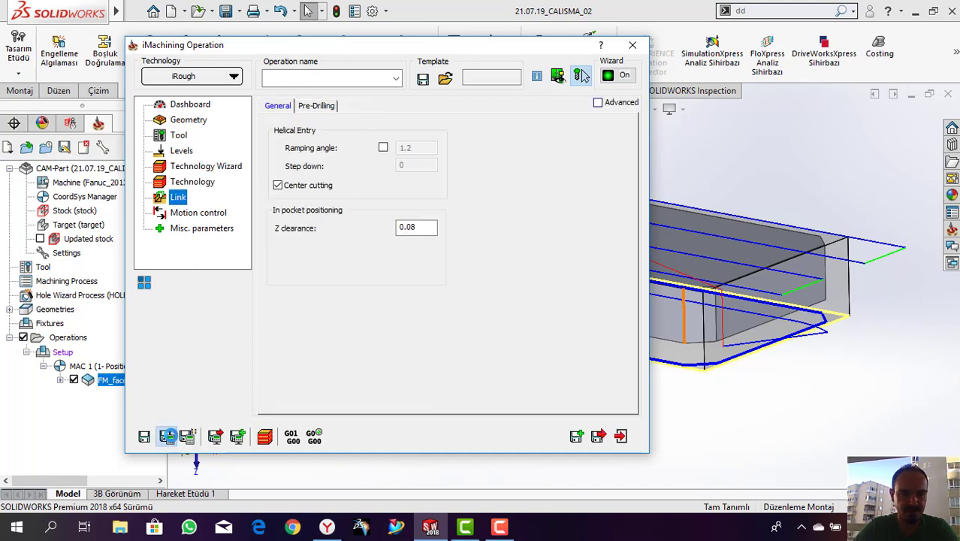
left_click(266, 437)
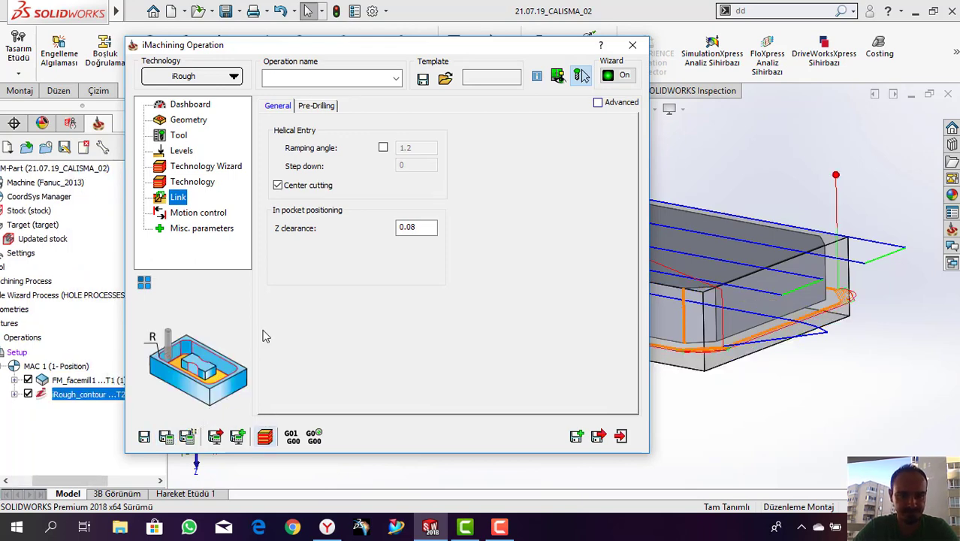
left_click(322, 181)
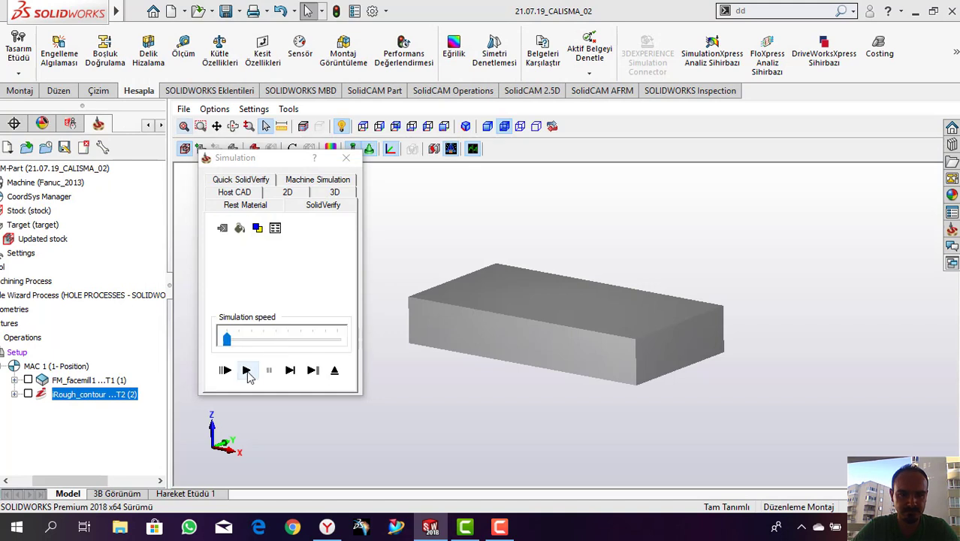
Step: Play the face-milling and iRough SolidVerify simulation at higher speed with live feed and spin data shown
left_click(246, 370)
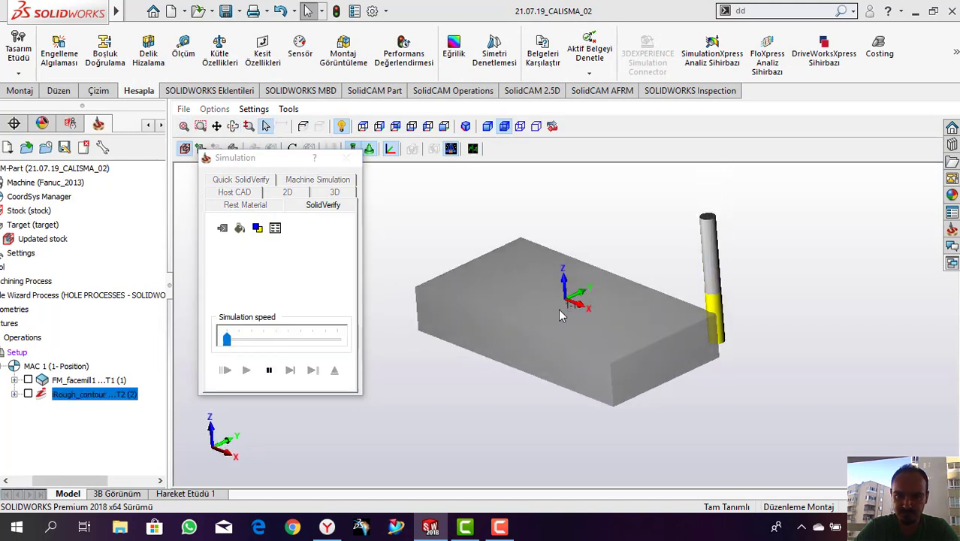
left_click_drag(227, 339, 262, 340)
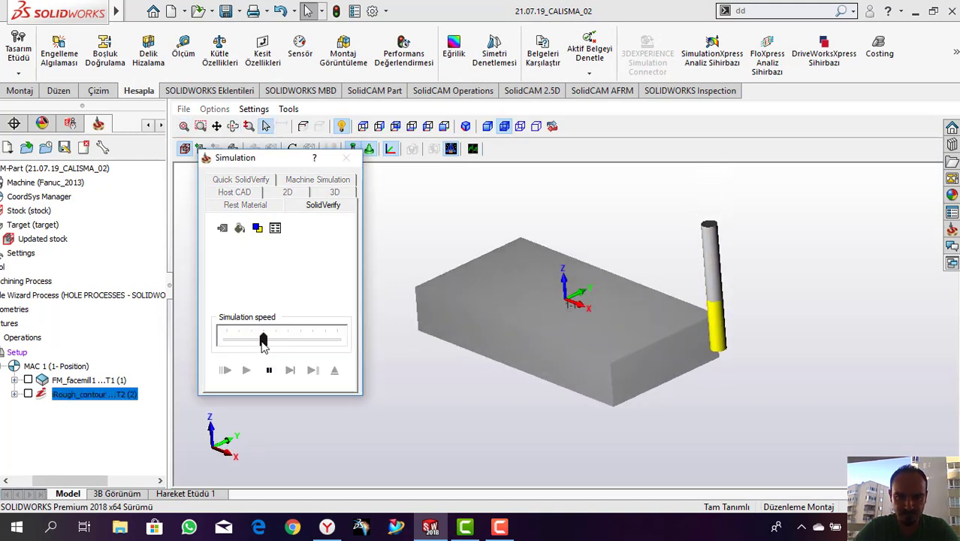
left_click(275, 227)
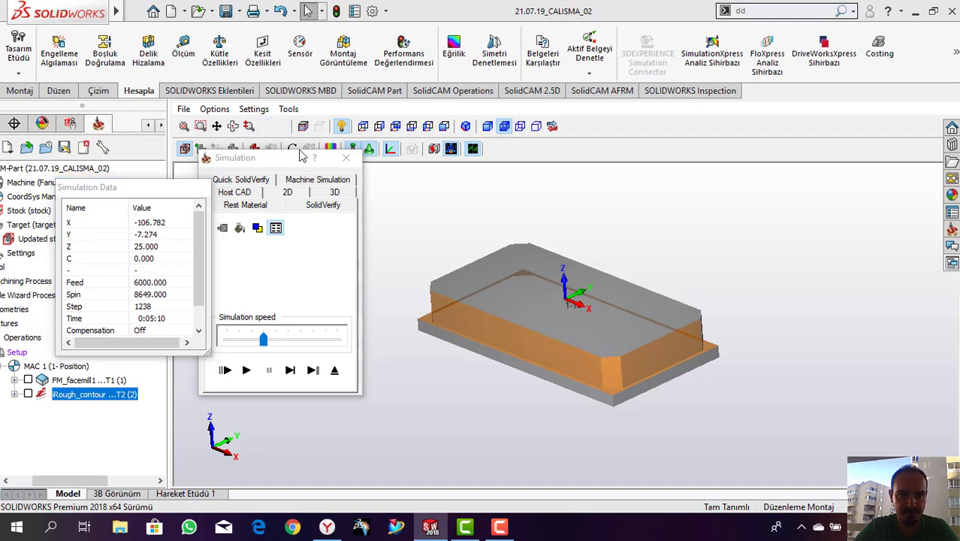
Step: Measure the simulated part's width across the top as Delta Y 100.400
left_click(265, 127)
left_click(481, 325)
middle_click_drag(455, 294, 443, 310)
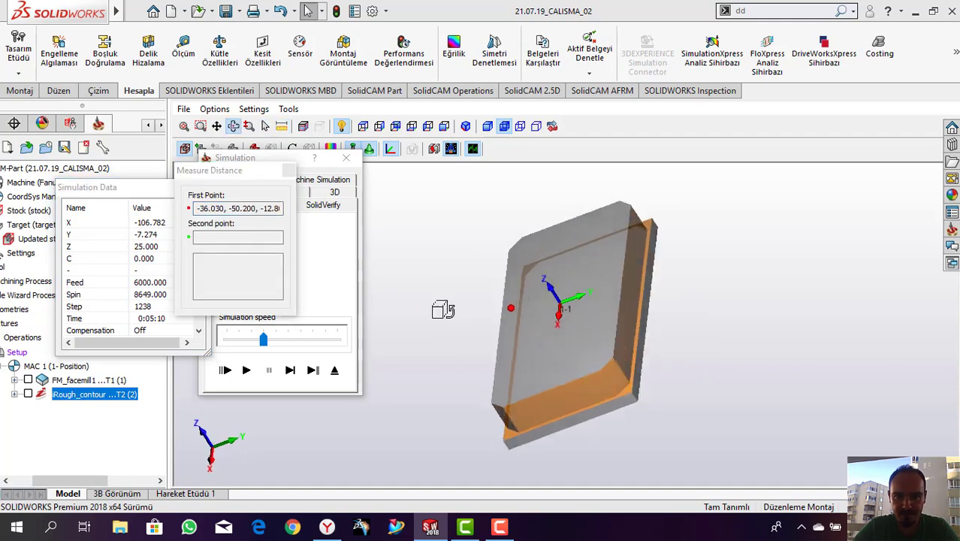
left_click(637, 261)
middle_click_drag(565, 275, 511, 275)
left_click_drag(227, 279, 257, 277)
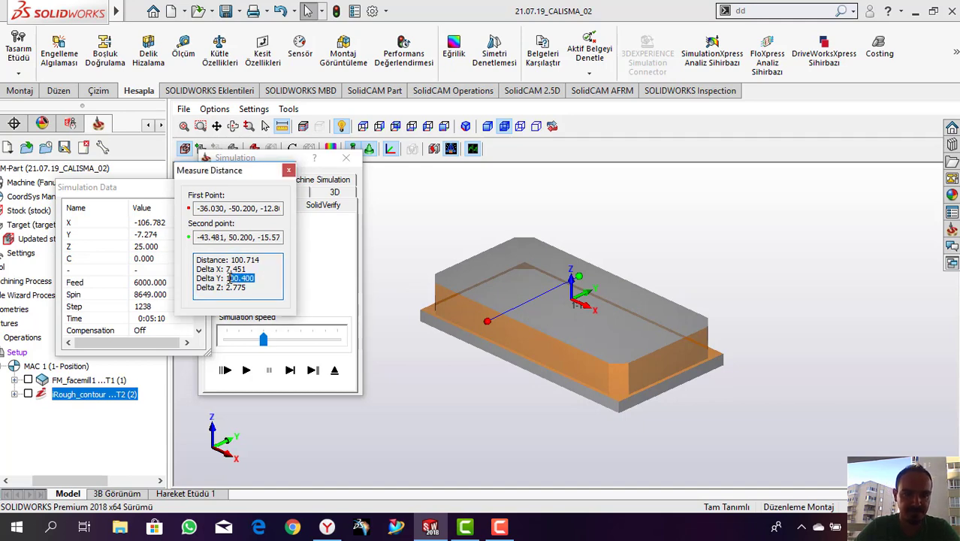
middle_click_drag(463, 282, 488, 284)
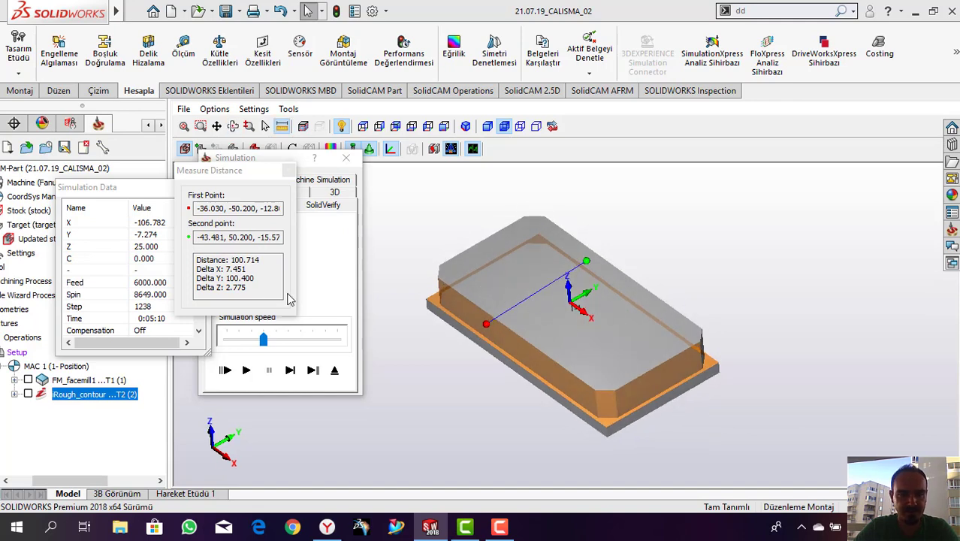
left_click_drag(259, 279, 230, 278)
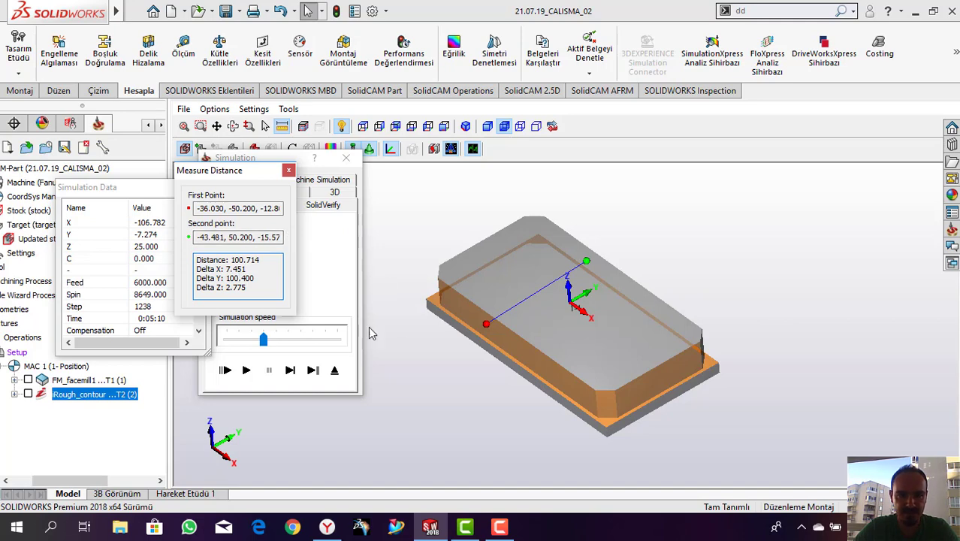
Step: Measure the corner step depth as Delta Z 25.700, then close the measurement and exit the simulation
left_click(460, 304)
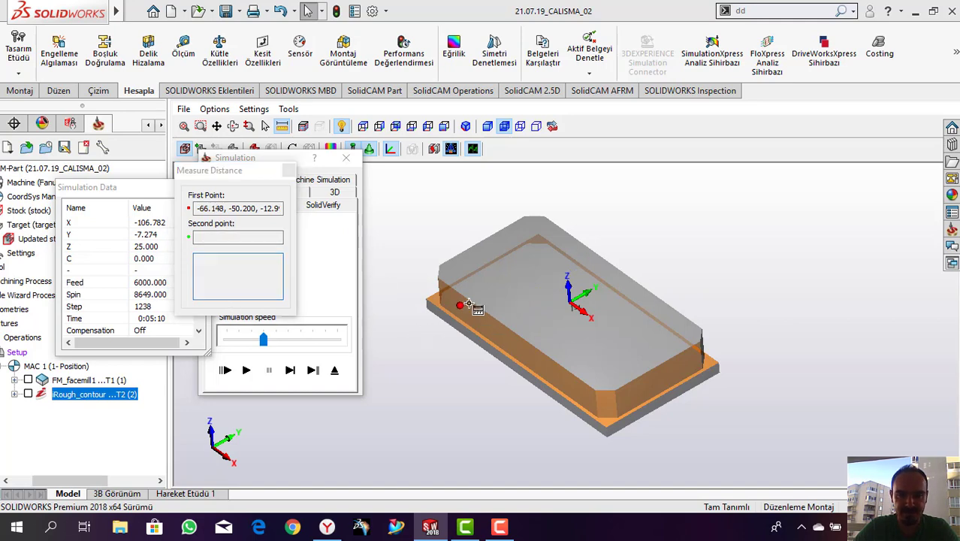
middle_click_drag(575, 248, 569, 262)
left_click(624, 229)
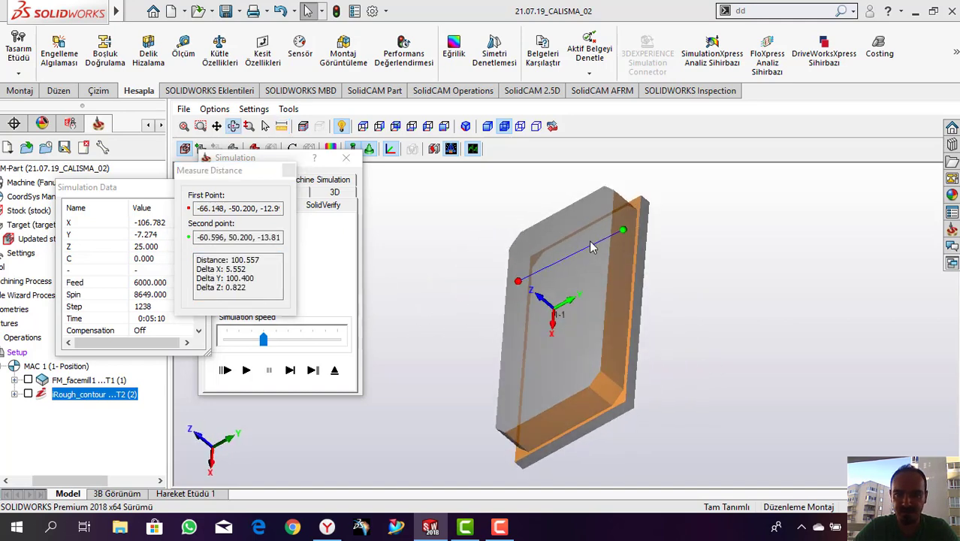
middle_click_drag(624, 229, 612, 235)
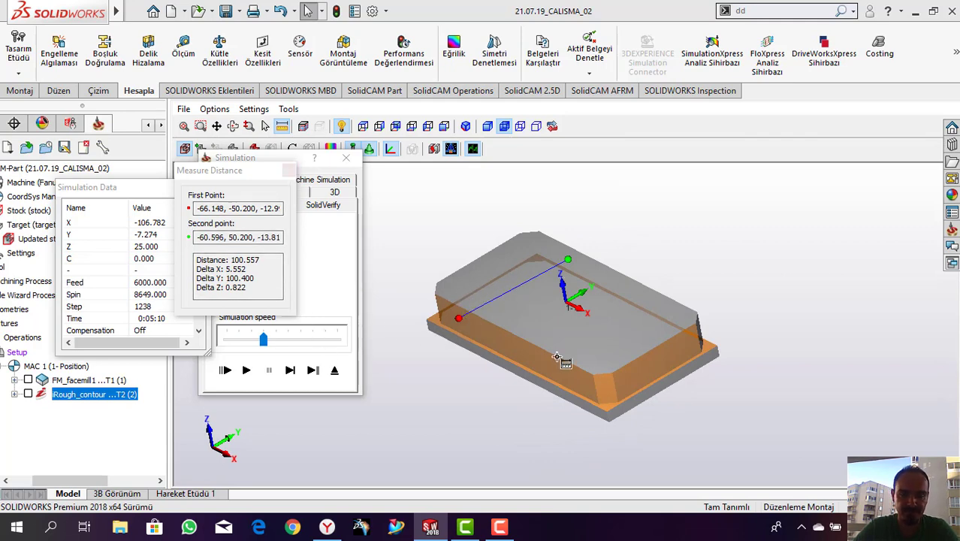
left_click(602, 361)
left_click(608, 410)
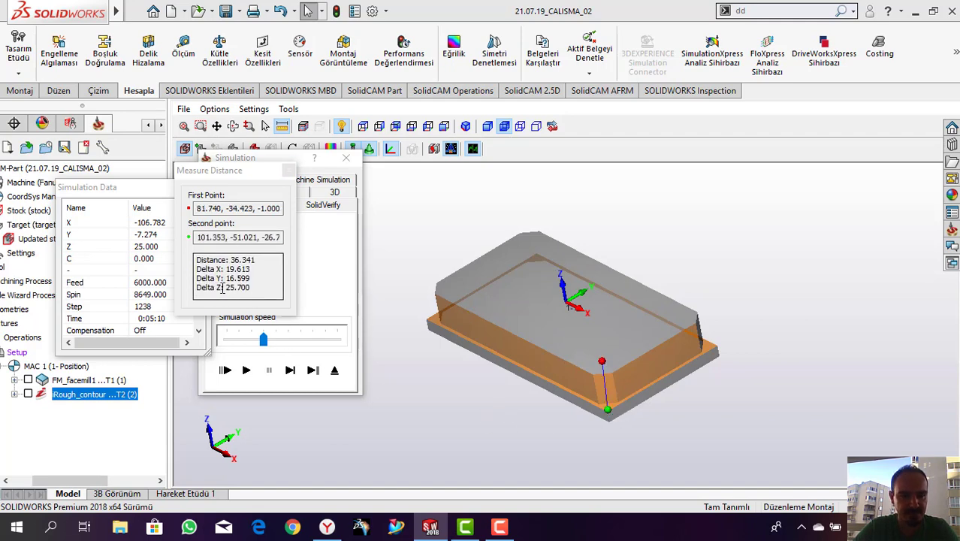
left_click_drag(223, 288, 239, 289)
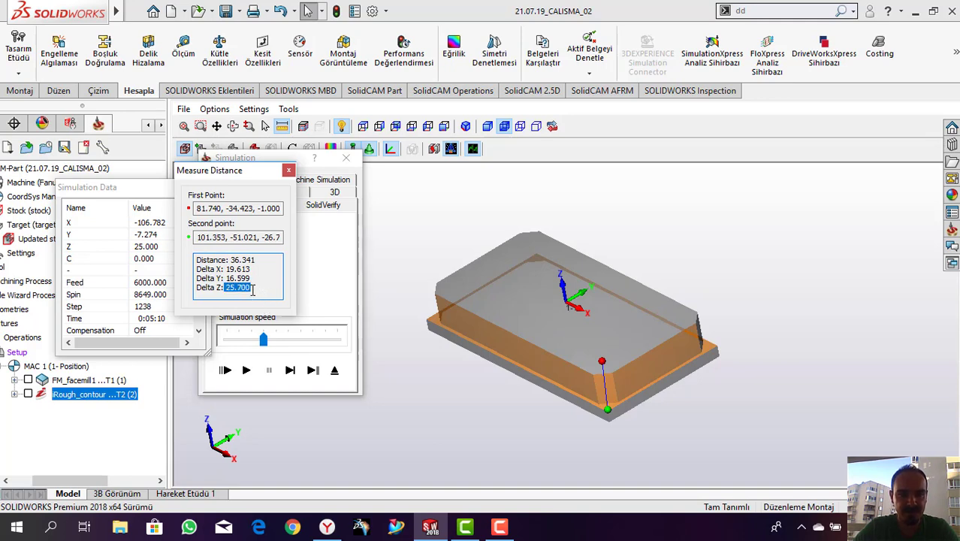
left_click(249, 289)
left_click_drag(251, 289, 236, 290)
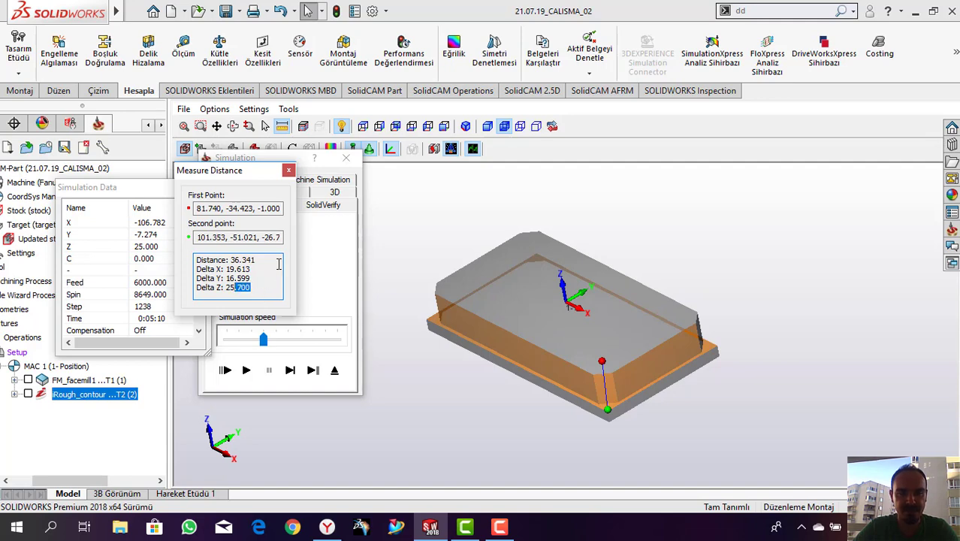
left_click(288, 170)
left_click(334, 370)
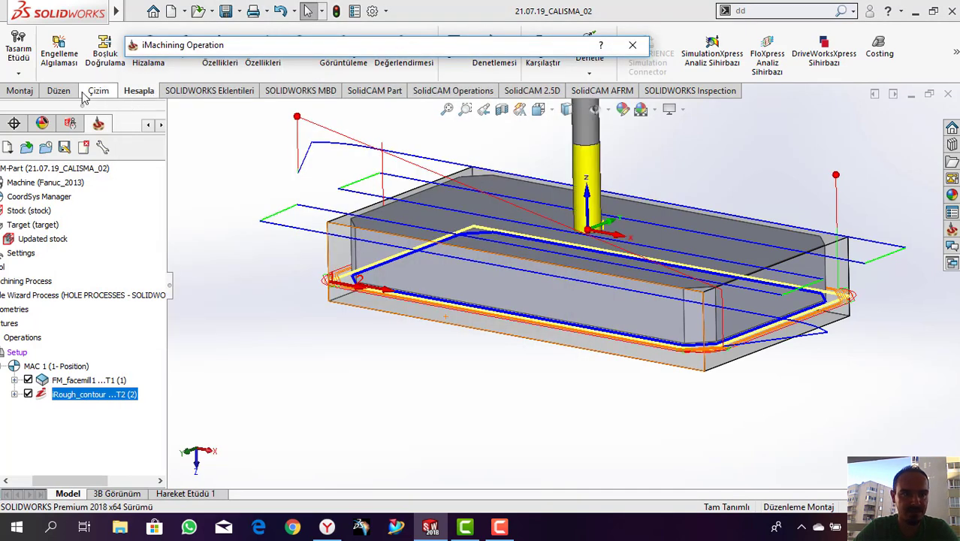
Step: Reopen the iRough_contour operation and move its dialog aside
left_click(58, 90)
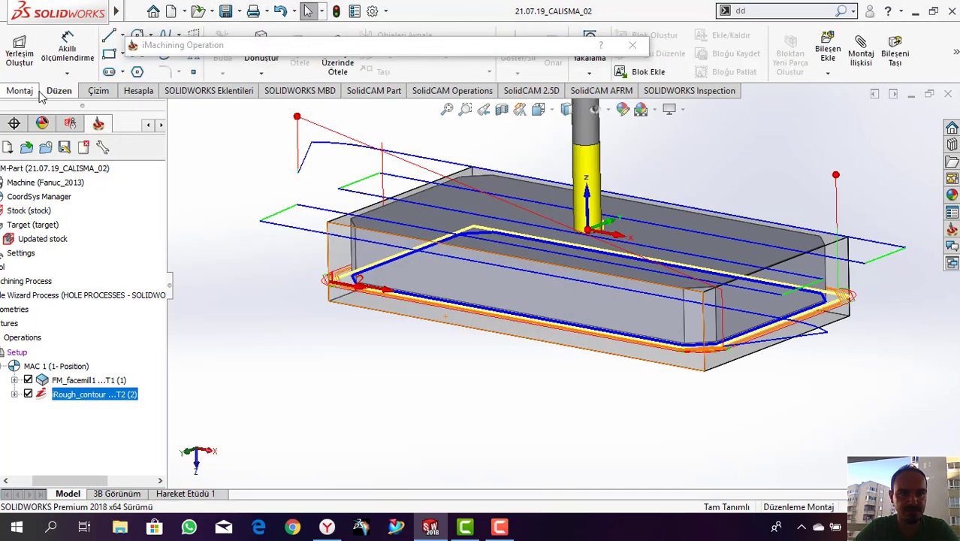
left_click(139, 91)
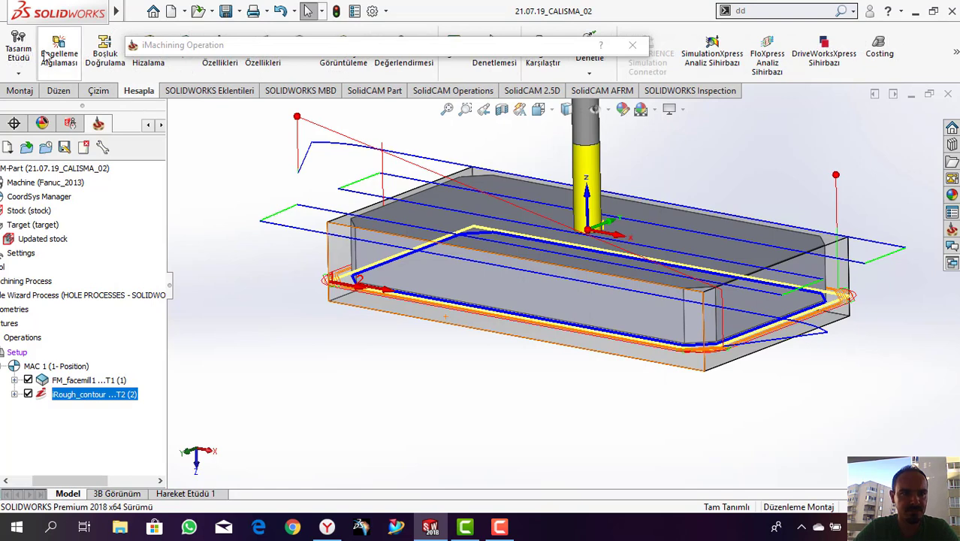
left_click_drag(244, 45, 318, 74)
Step: Measure the part's vertical edge with Ölçüm, confirming 25 mm, then close the measure tool
left_click(183, 47)
left_click(686, 332)
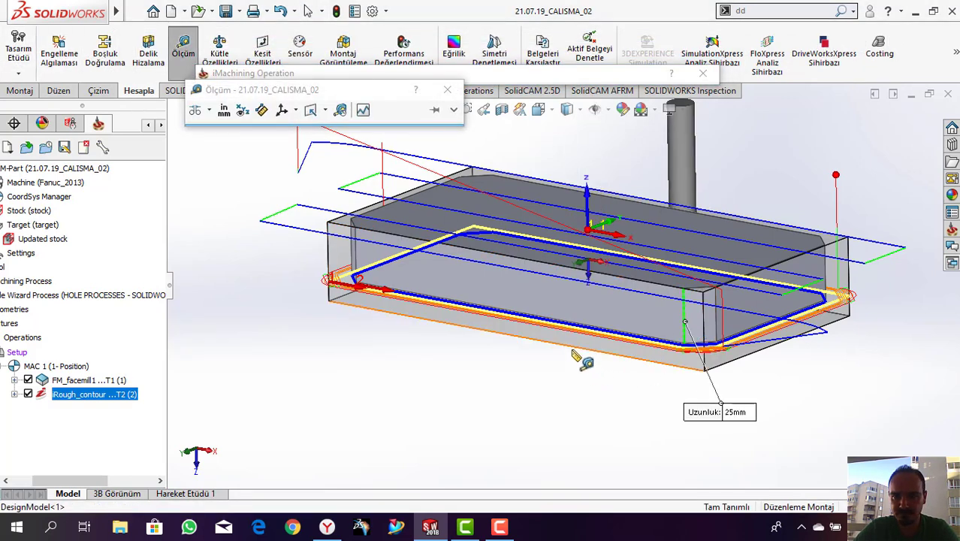
middle_click_drag(686, 332, 646, 397)
scroll(637, 354, "down", 3)
scroll(646, 397, "up", 4)
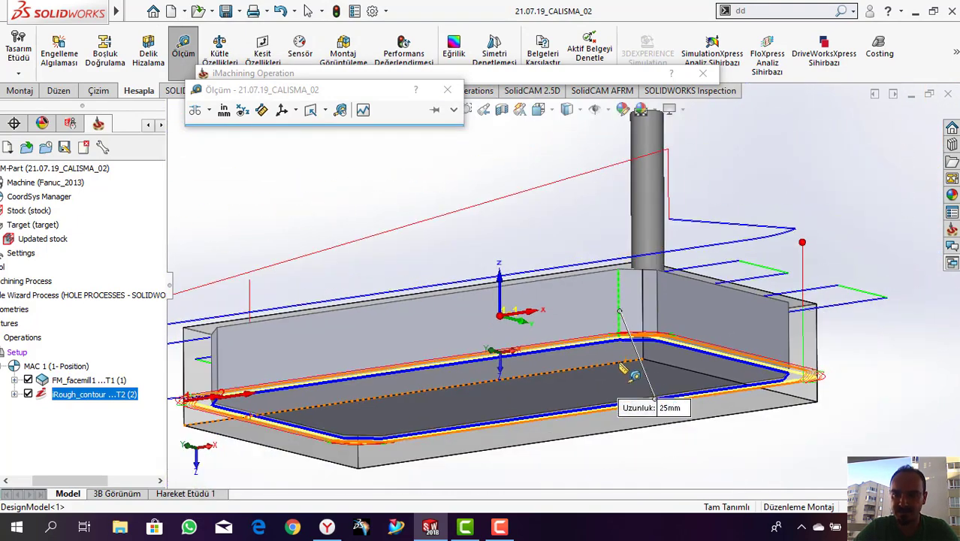
middle_click_drag(580, 406, 462, 181)
left_click(448, 91)
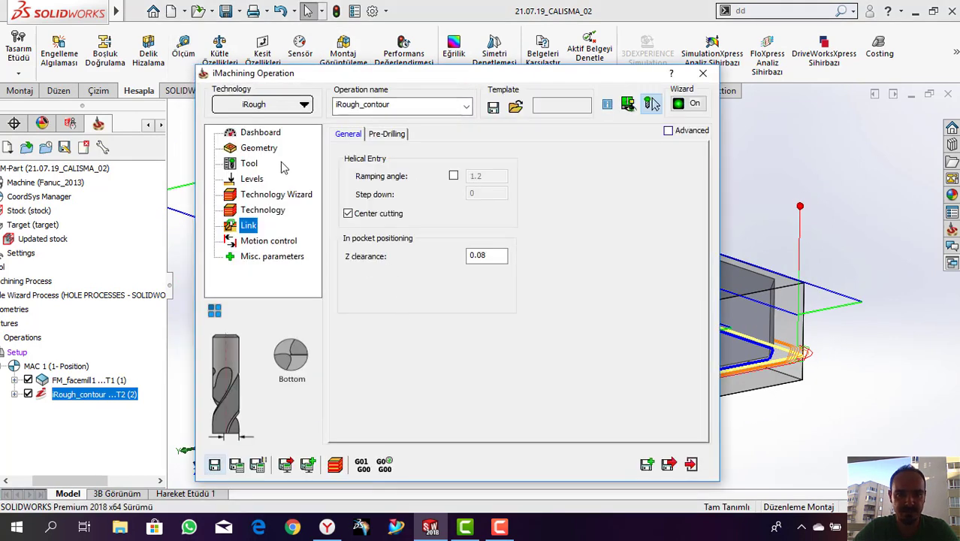
Step: Review the iRough Technology Wizard, Levels, Tool, Geometry and Technology step-down settings
left_click(262, 196)
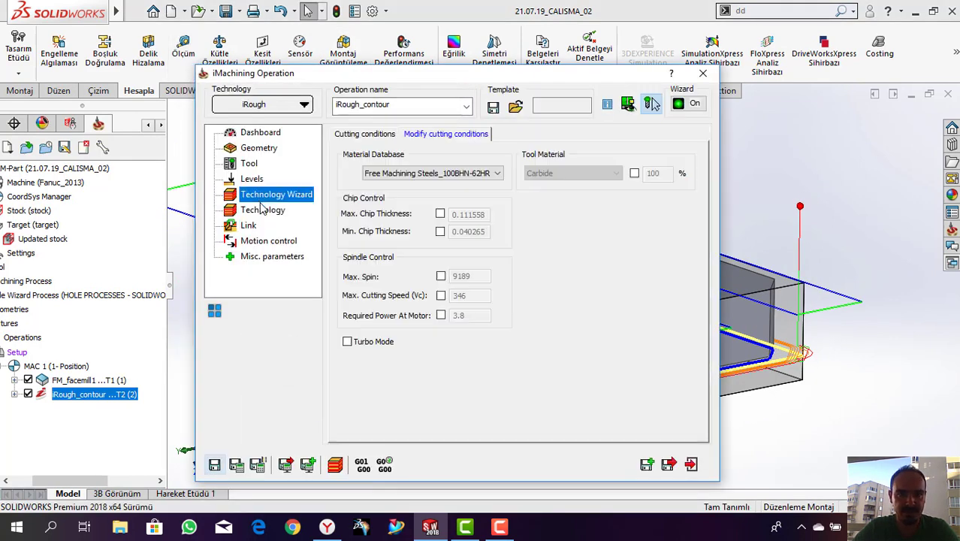
left_click(262, 211)
left_click(258, 197)
left_click(252, 181)
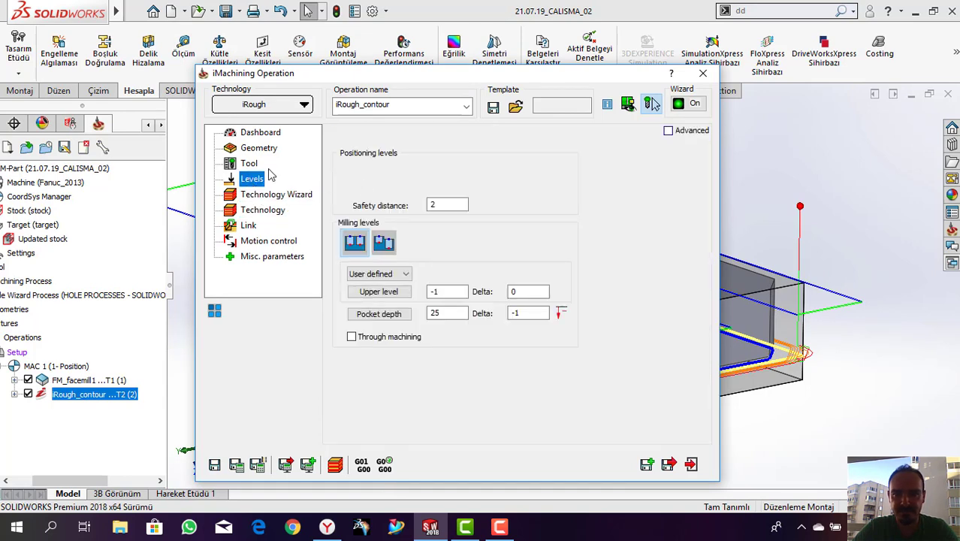
left_click(248, 164)
left_click(259, 150)
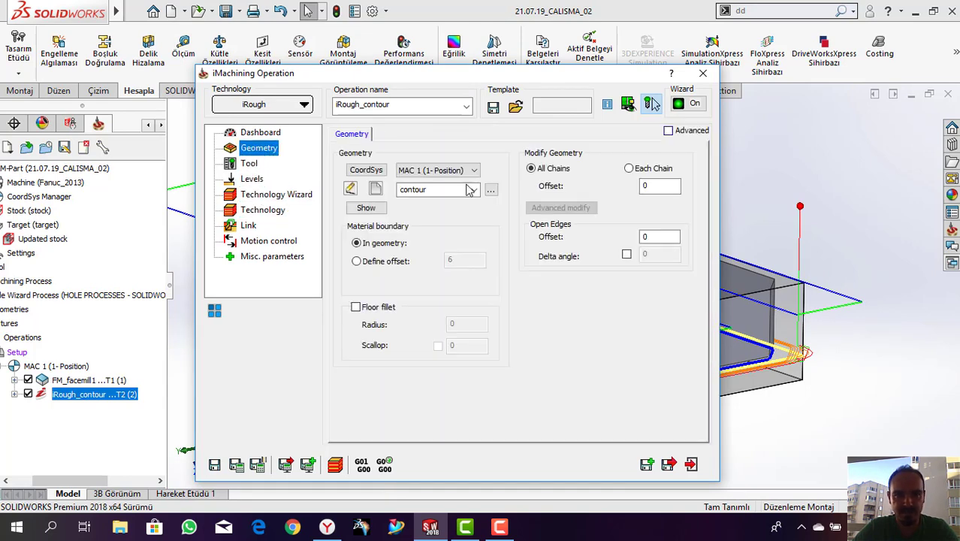
left_click(253, 180)
left_click(275, 195)
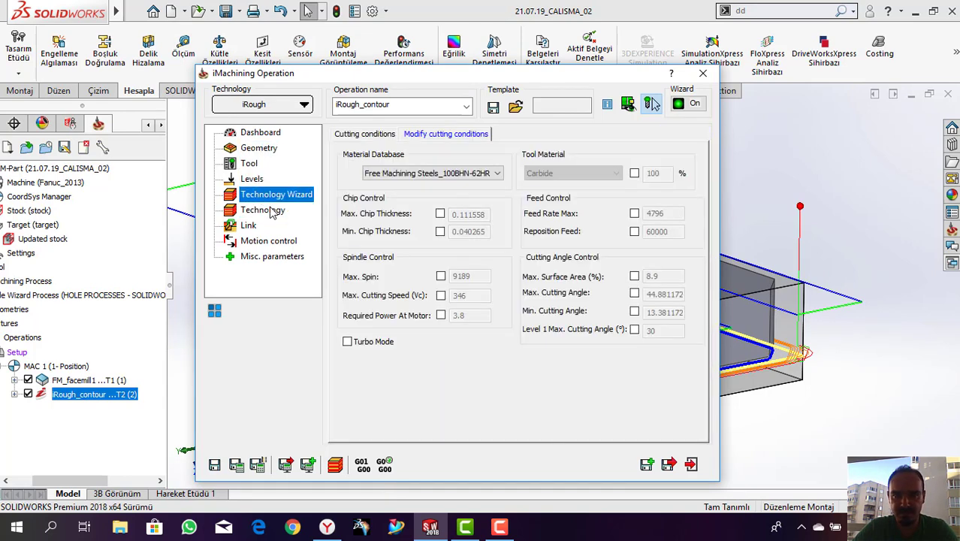
left_click(366, 134)
left_click(263, 210)
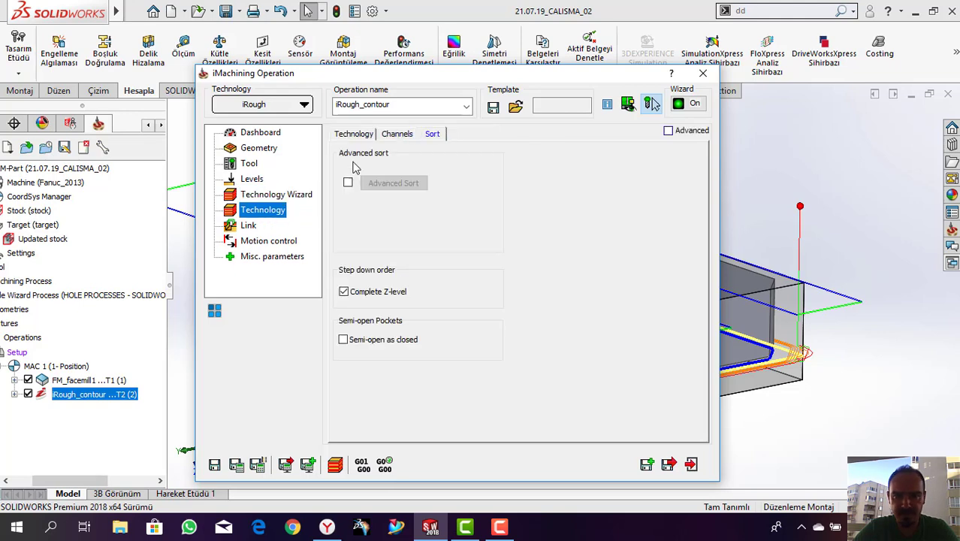
left_click(363, 134)
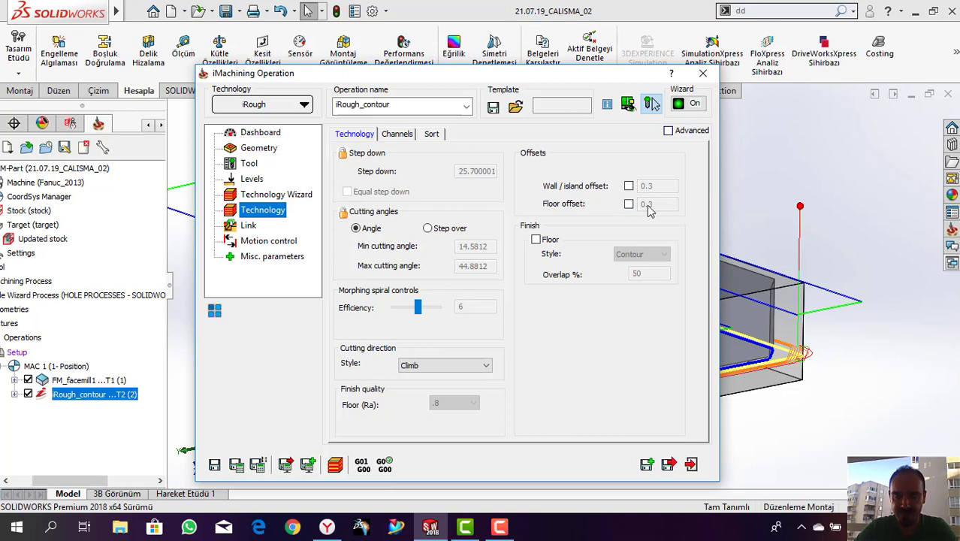
Step: Recheck the milling levels' pocket depth and other pages, then Save & Calculate the iRough toolpath
left_click(251, 179)
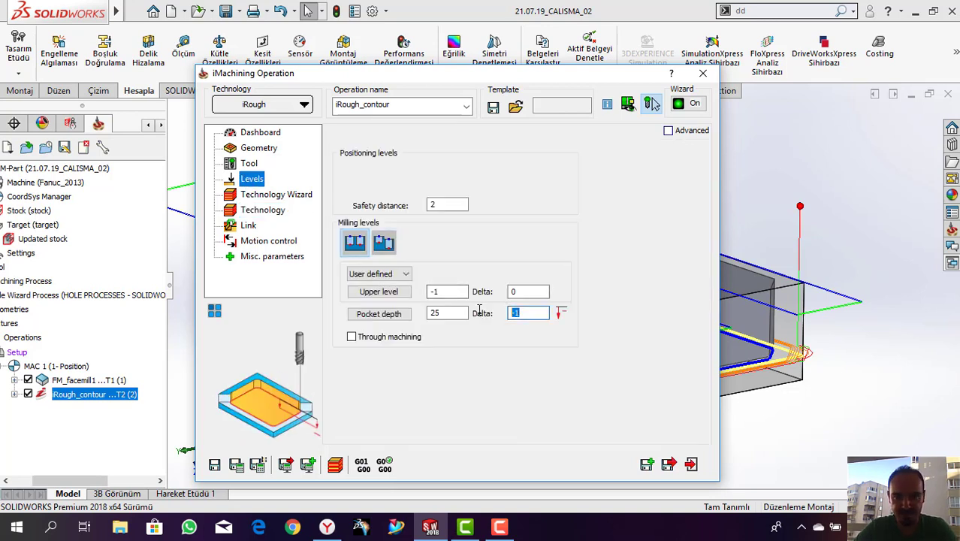
left_click(447, 313)
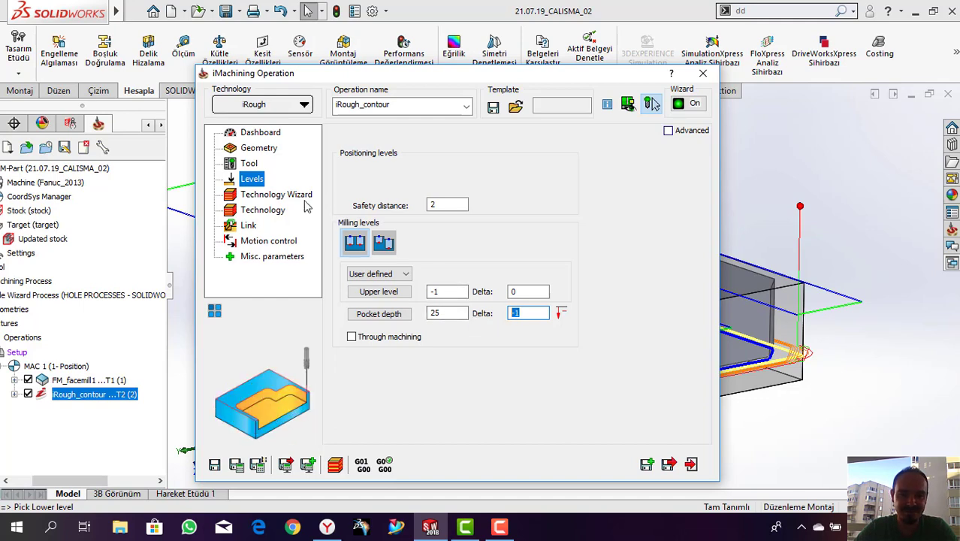
left_click(274, 195)
left_click(246, 163)
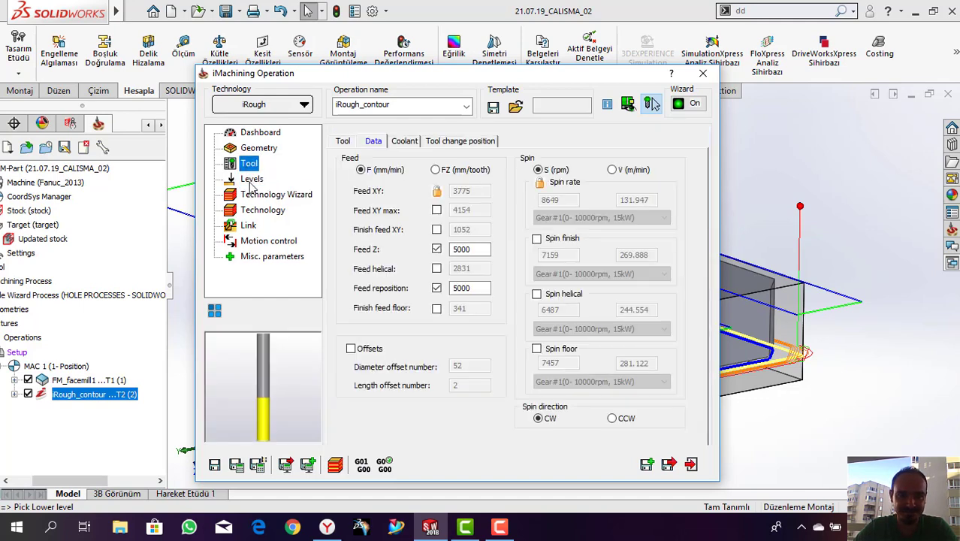
left_click(252, 179)
left_click(259, 195)
left_click(259, 210)
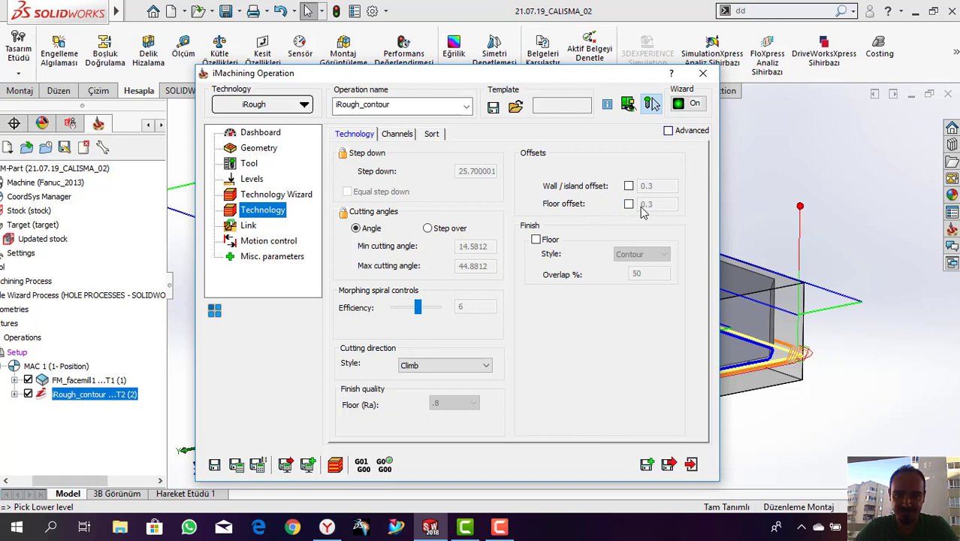
mouse_move(454, 231)
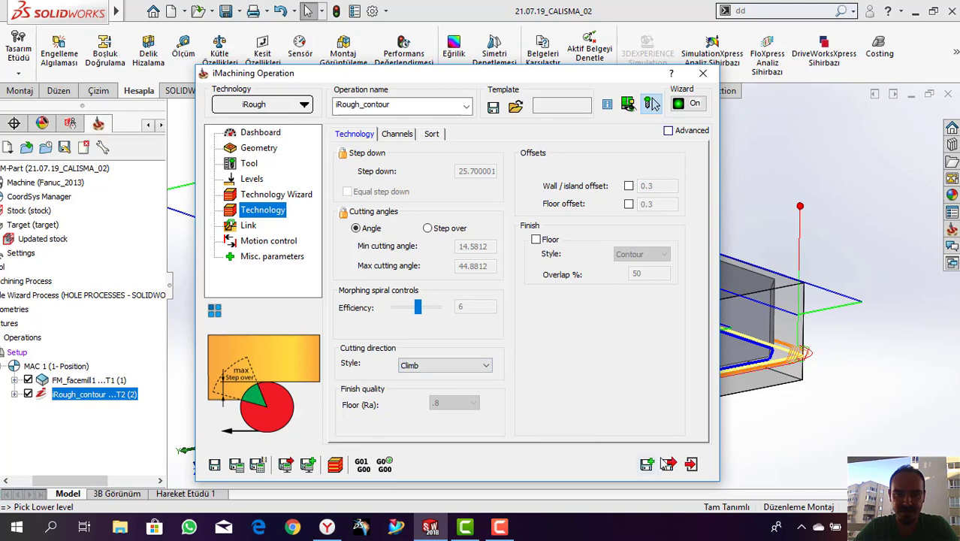
left_click(668, 464)
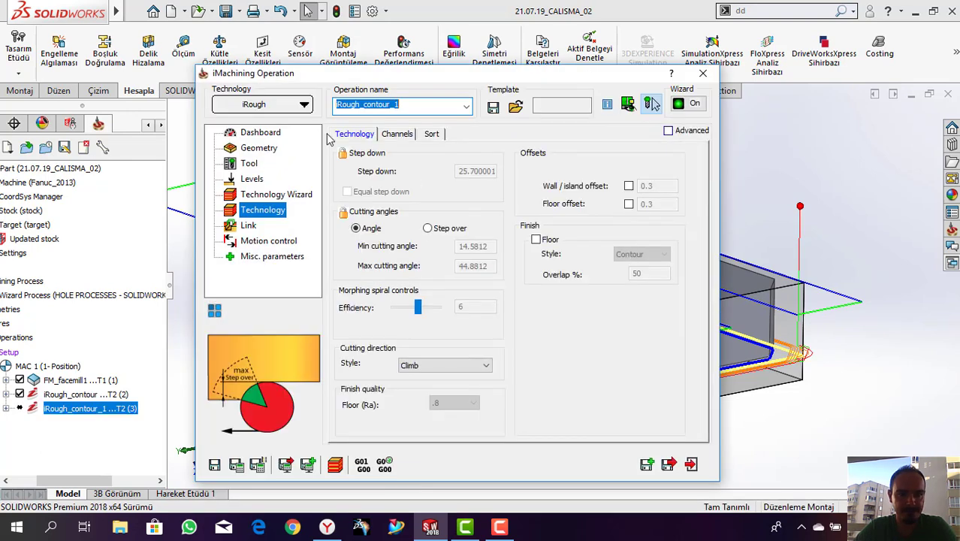
Step: Switch the new iMachining operation to iFinish as iFinish_contour and review its dashboard, contour geometry and tool
left_click(284, 105)
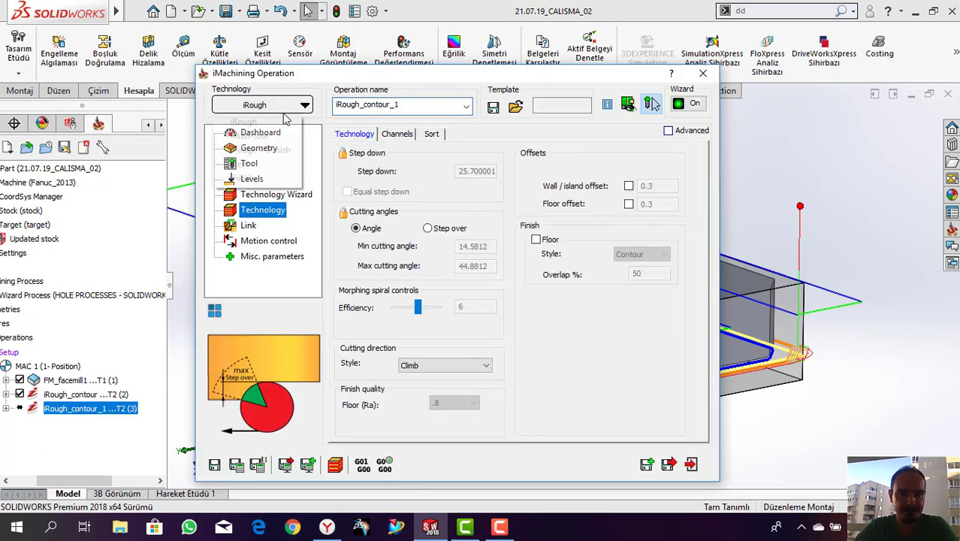
left_click(251, 179)
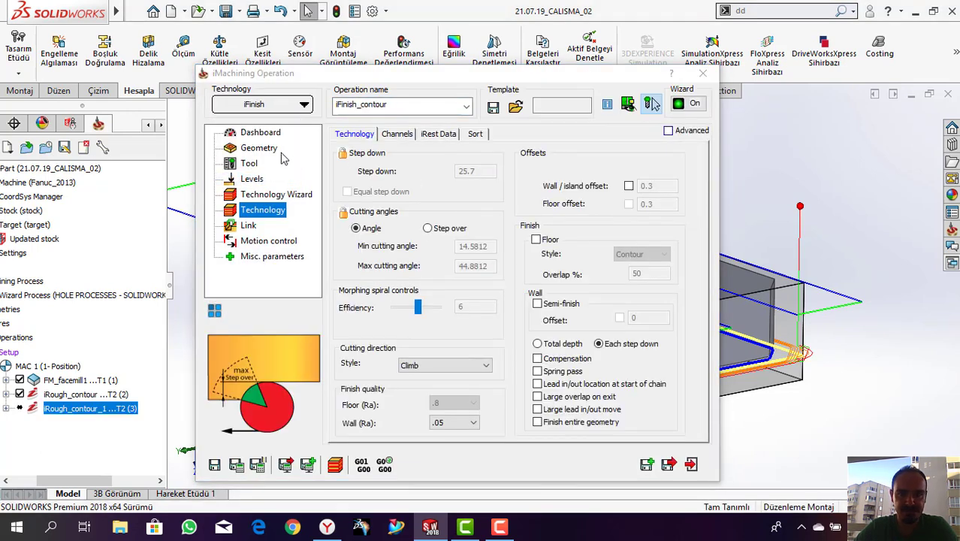
left_click(253, 148)
left_click(260, 133)
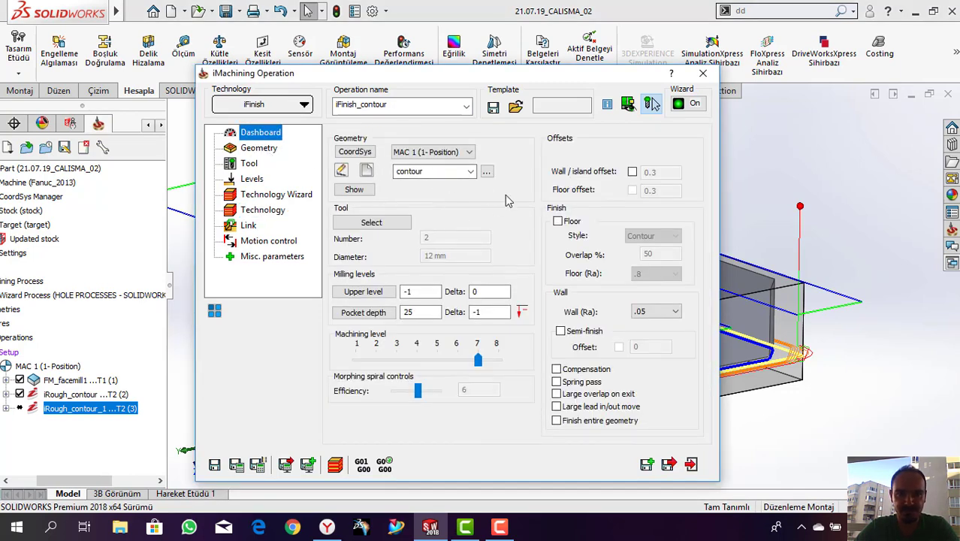
left_click(259, 150)
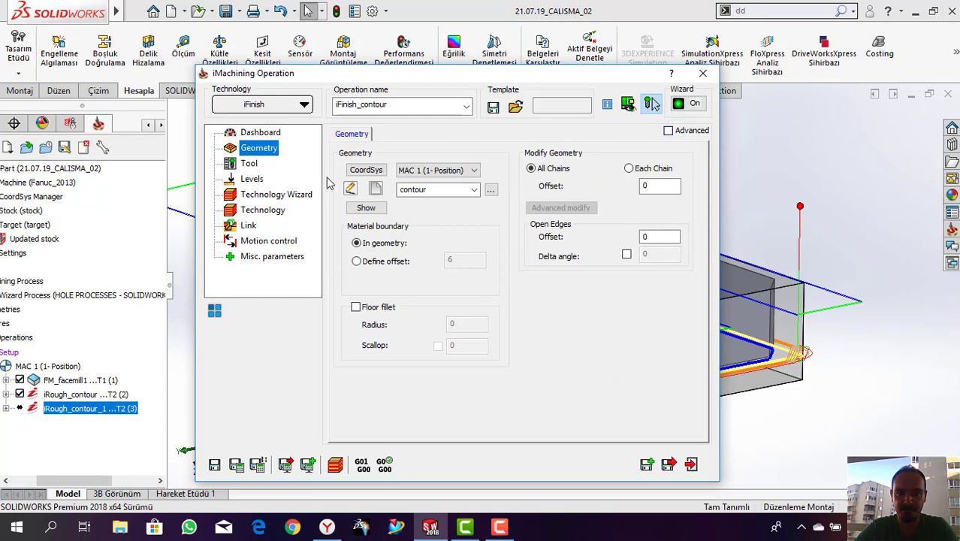
left_click(242, 162)
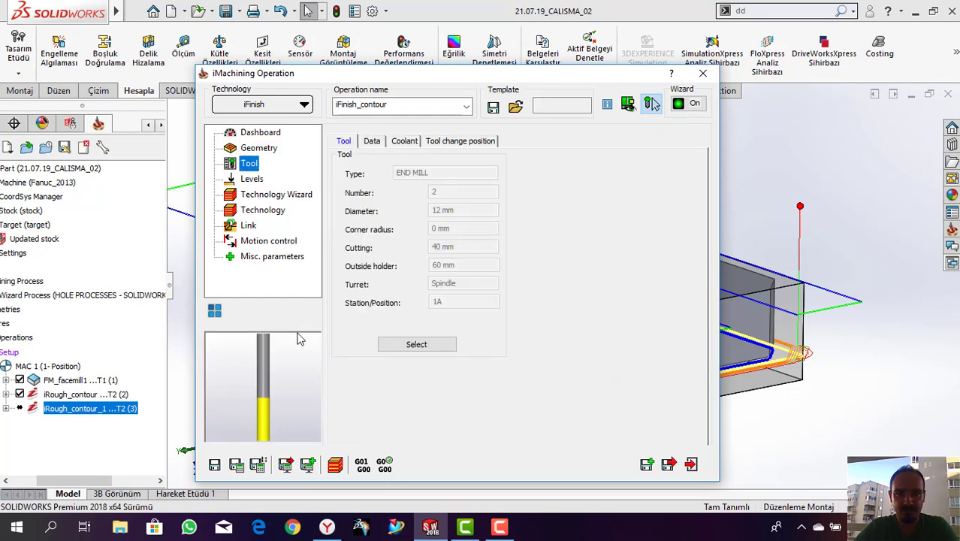
Step: Add a new end mill as tool 3 described 'Ø12_Finish_Tool'
left_click(416, 345)
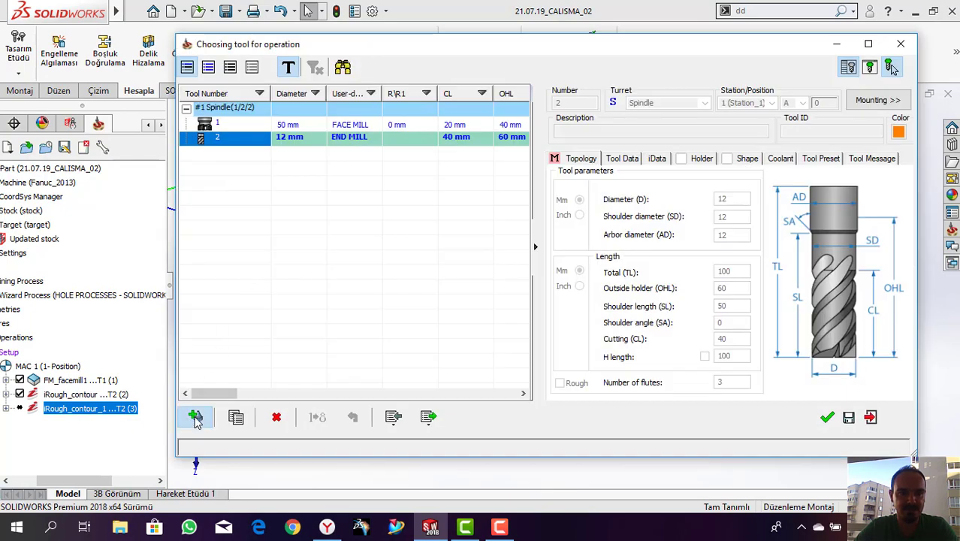
left_click(197, 417)
left_click(556, 147)
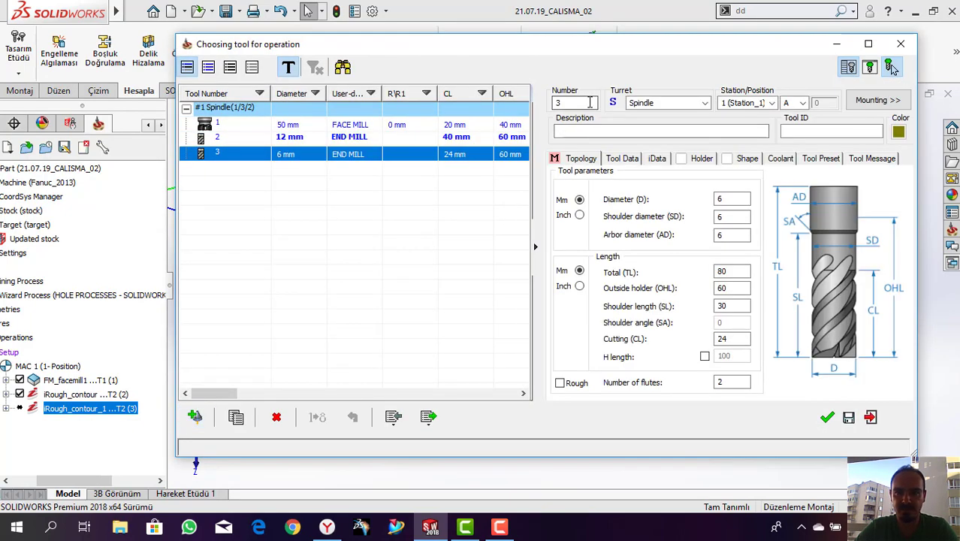
left_click(592, 131)
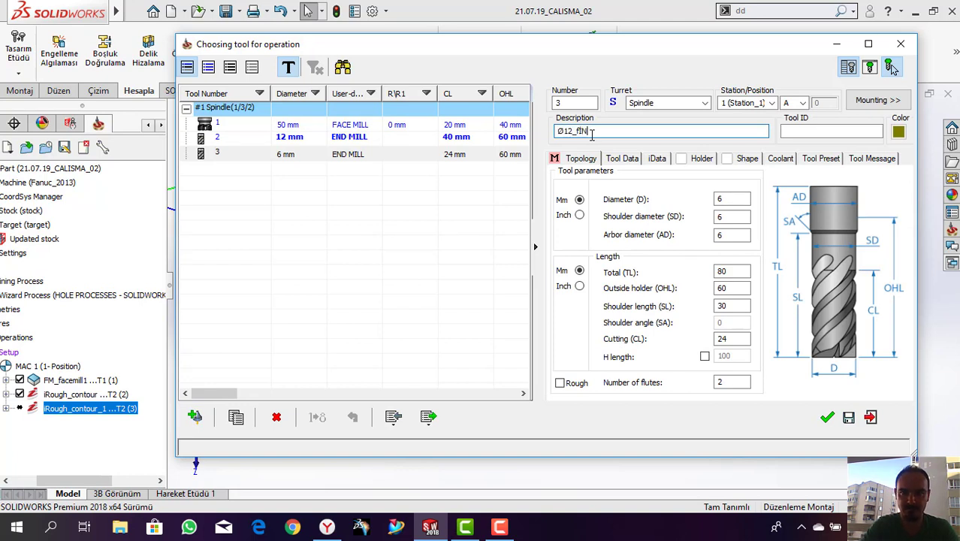
type("Ø12_Finish_Tool")
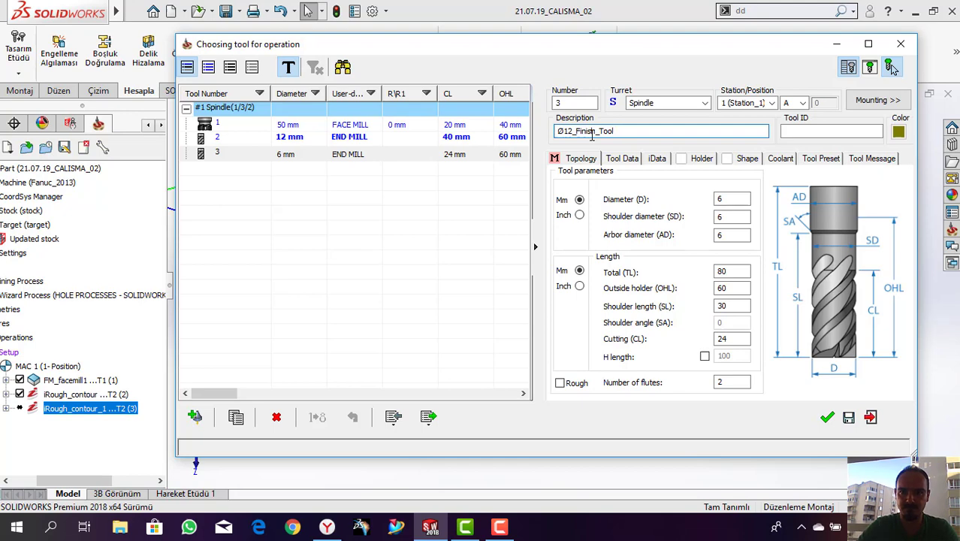
Step: Give the end mill diameter 12, total length 100, shoulder length 40, cutting length 30, and accept it
double_click(740, 197)
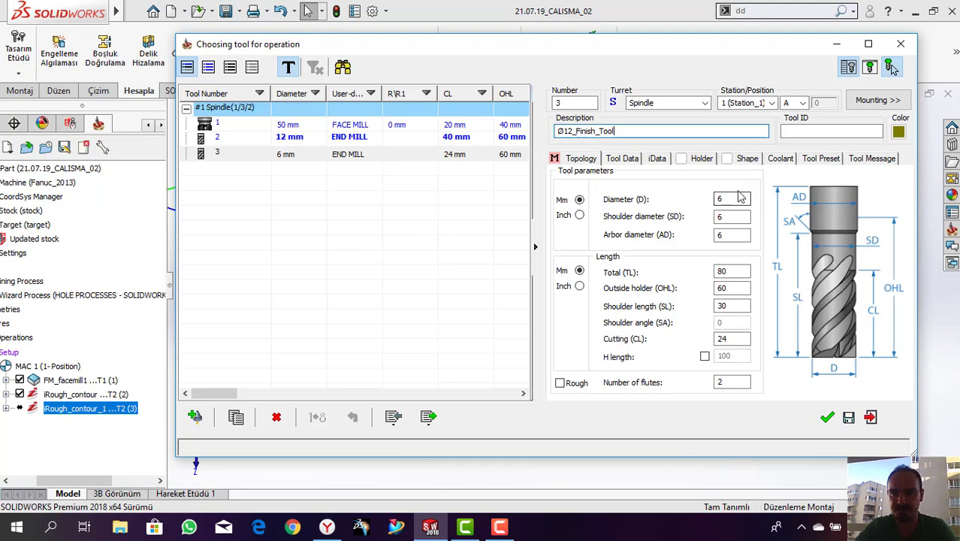
type("12")
key("Tab")
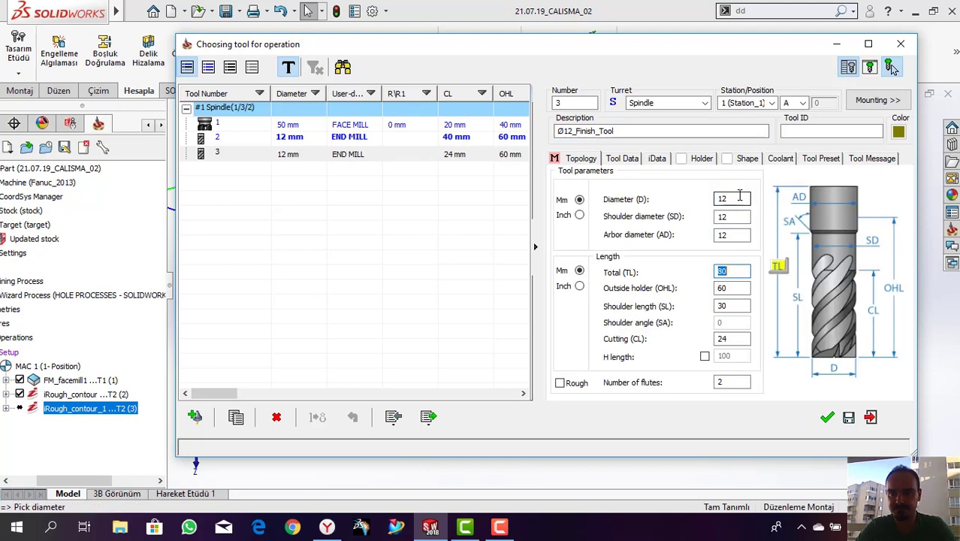
type("100")
key("Tab")
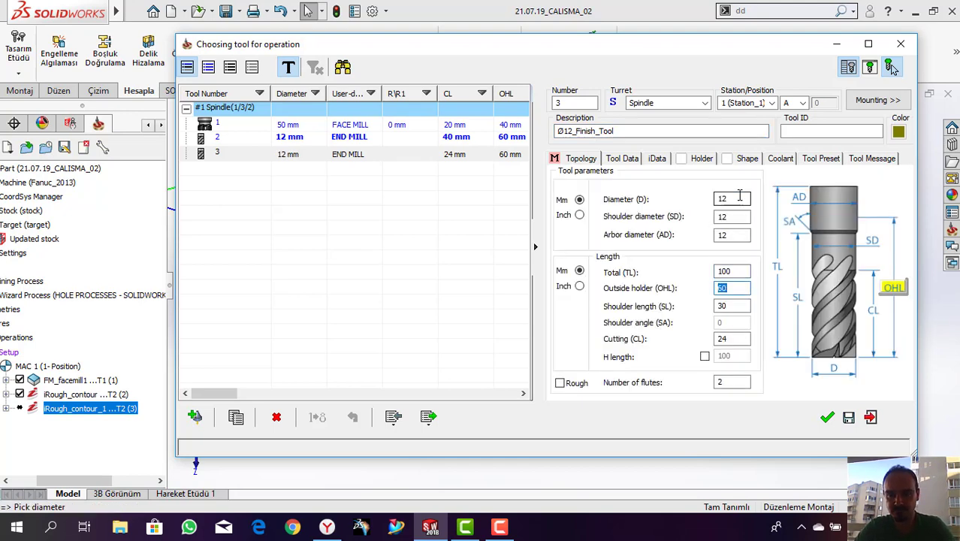
key("Tab")
type("40")
key("Tab")
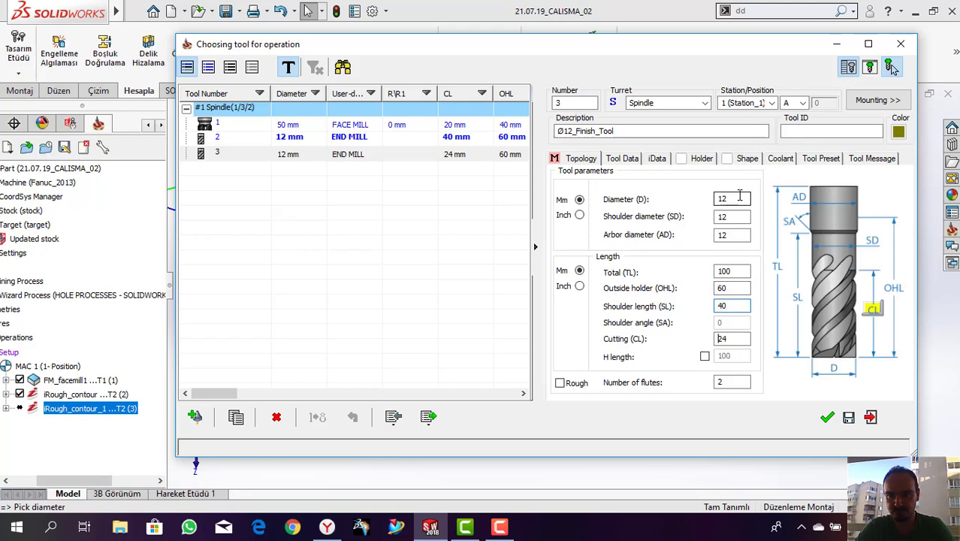
type("30")
key("Tab")
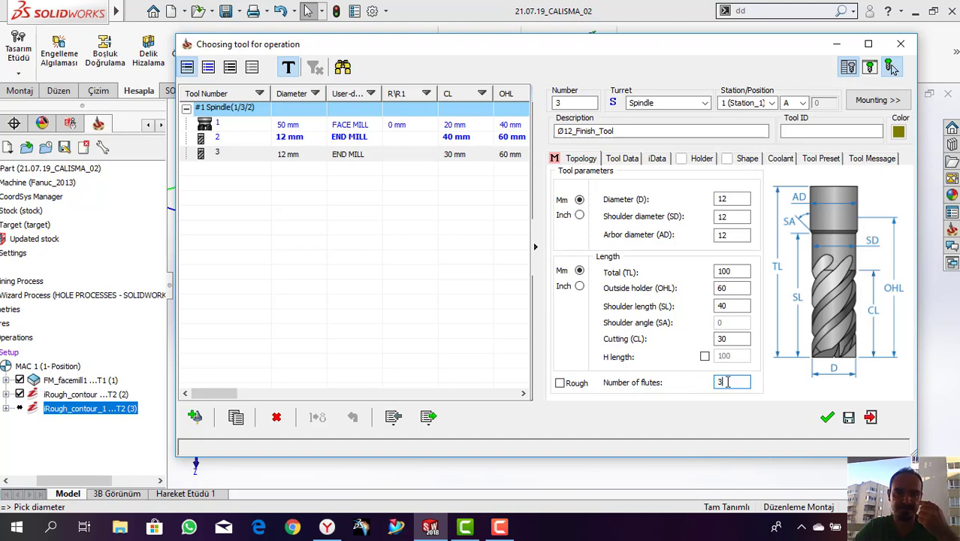
left_click(826, 418)
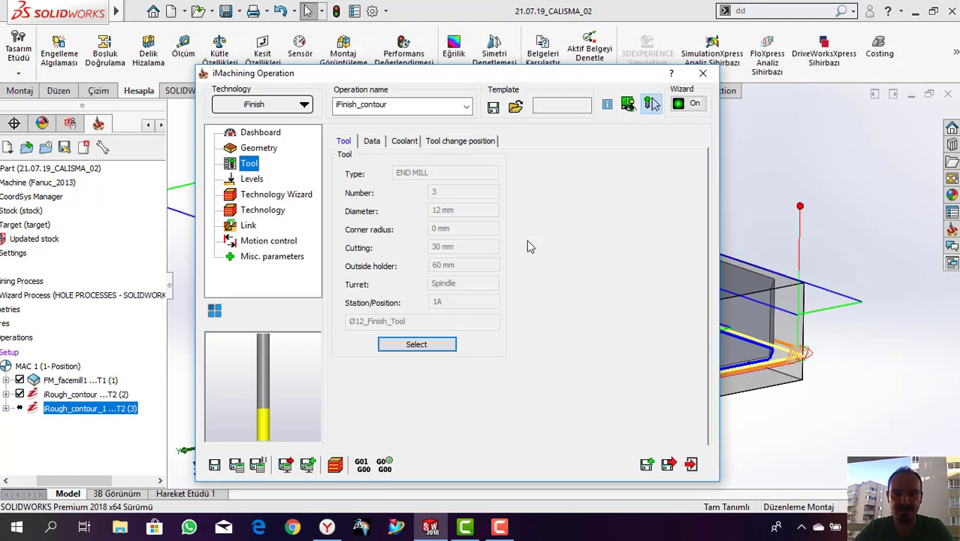
Step: Set Feed Z and reposition feed to 5000 and the pocket depth delta to 0
left_click(374, 142)
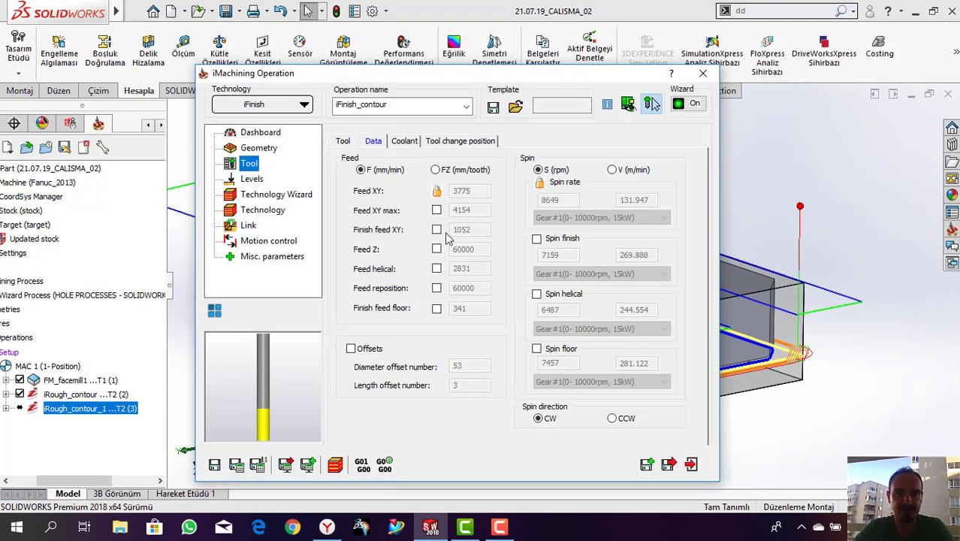
left_click(437, 249)
type("5000")
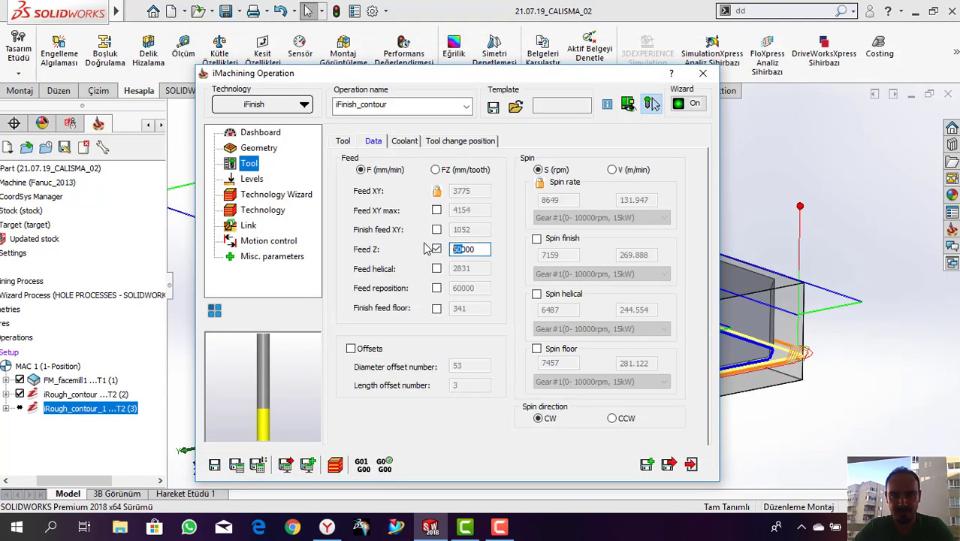
left_click(437, 288)
type("5000")
left_click(254, 179)
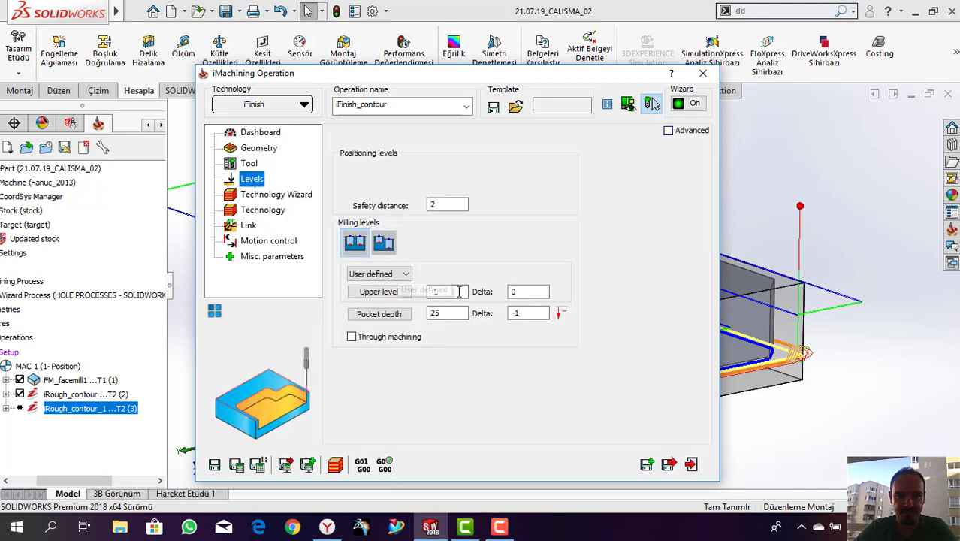
double_click(518, 313)
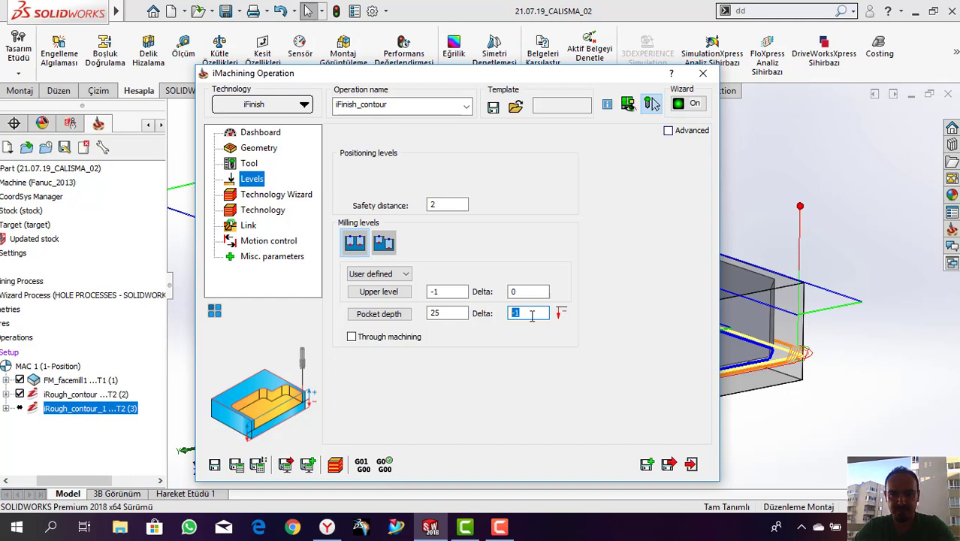
type("0")
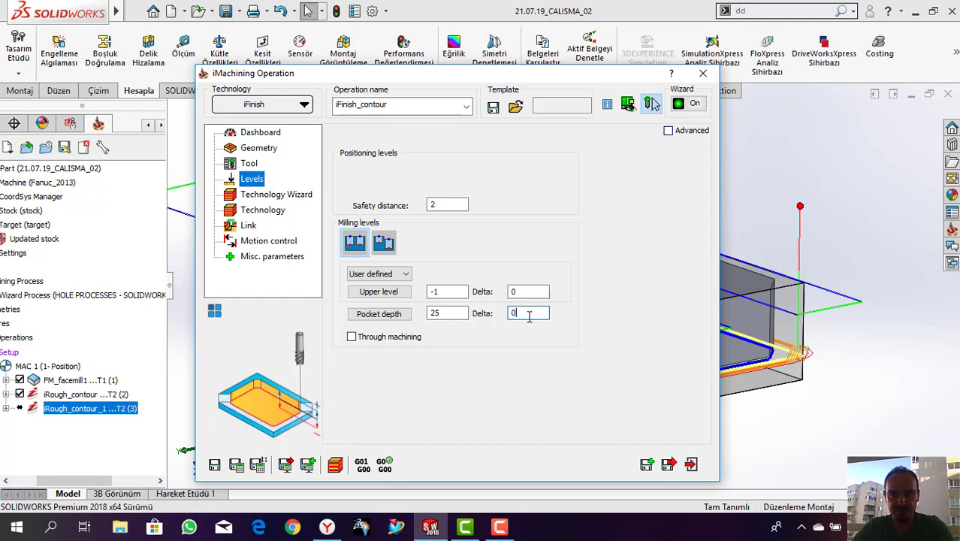
Step: Review the cutting conditions, technology and link pages, then Save & Calculate iFinish_contour
left_click(255, 196)
left_click(273, 211)
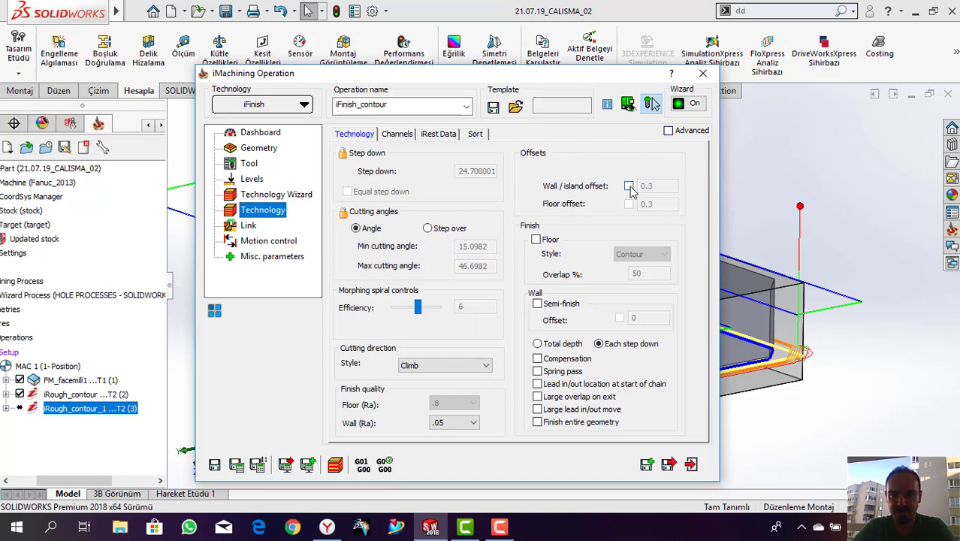
left_click(629, 186)
left_click(629, 187)
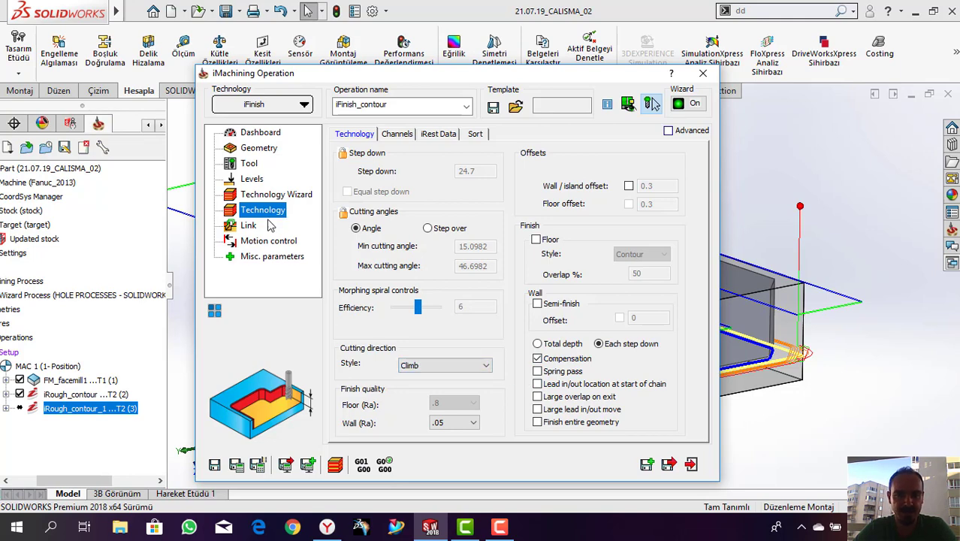
left_click(251, 227)
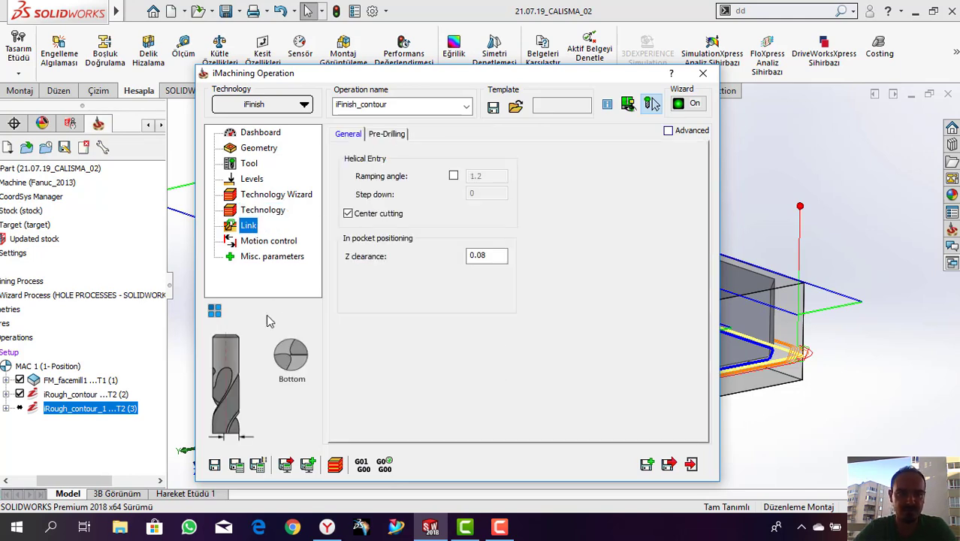
left_click(236, 465)
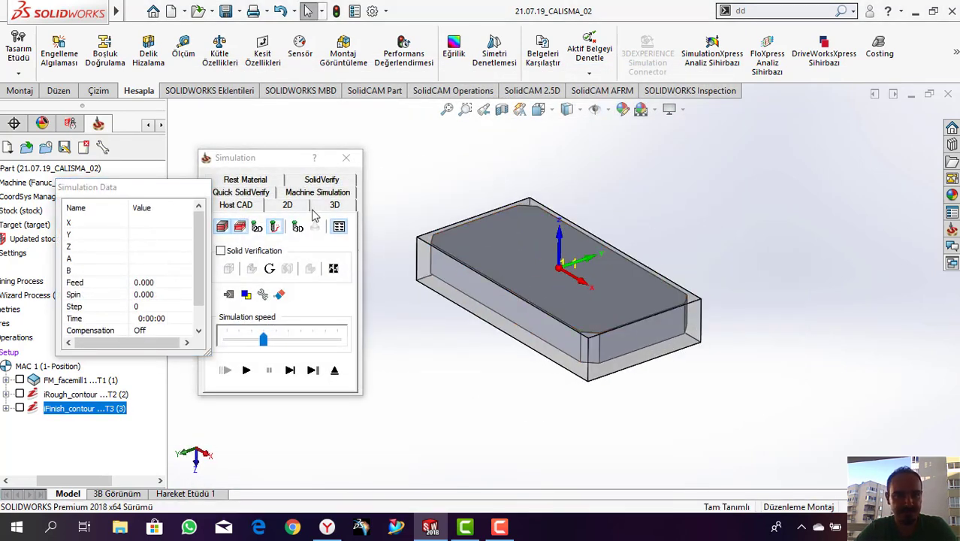
Step: Run the iFinish_contour SolidVerify simulation through to the end
left_click(312, 182)
left_click(247, 371)
left_click(291, 371)
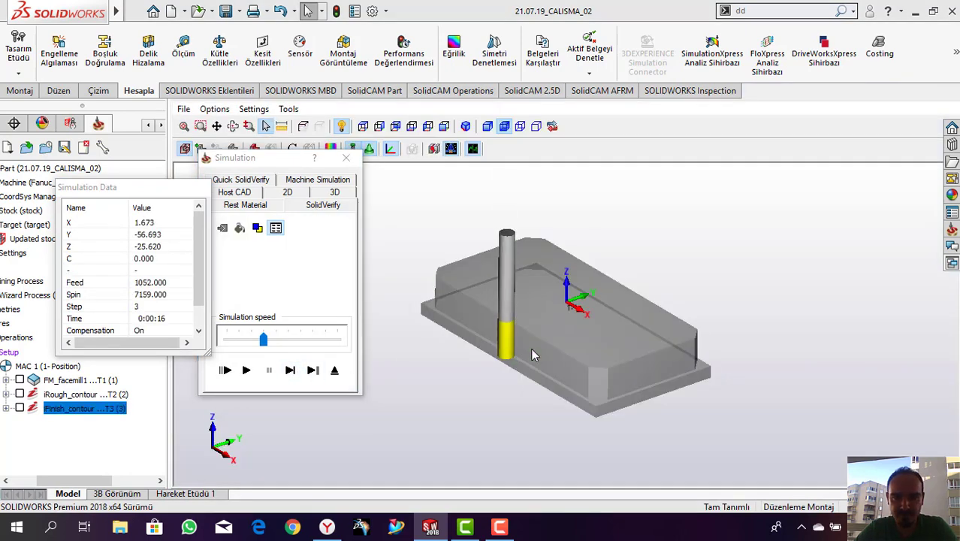
left_click(291, 370)
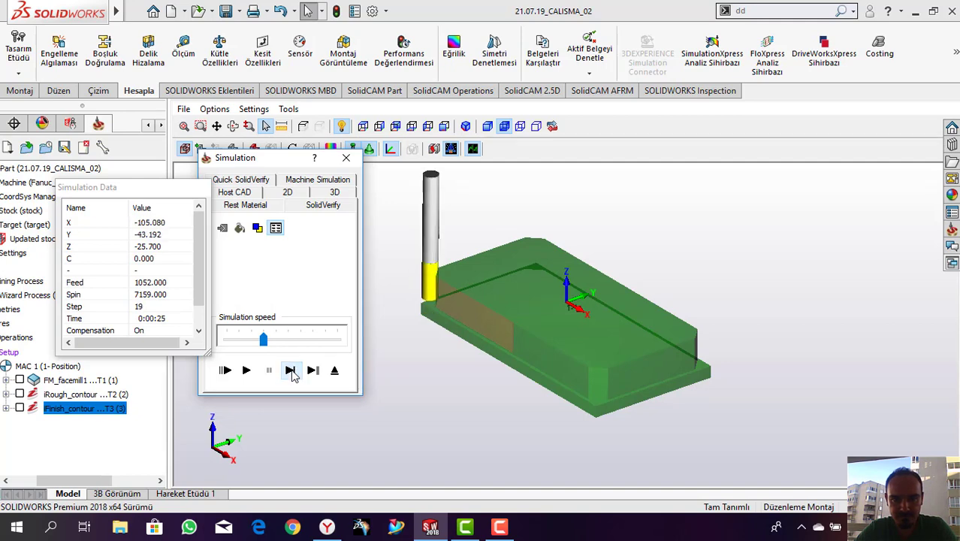
left_click(247, 370)
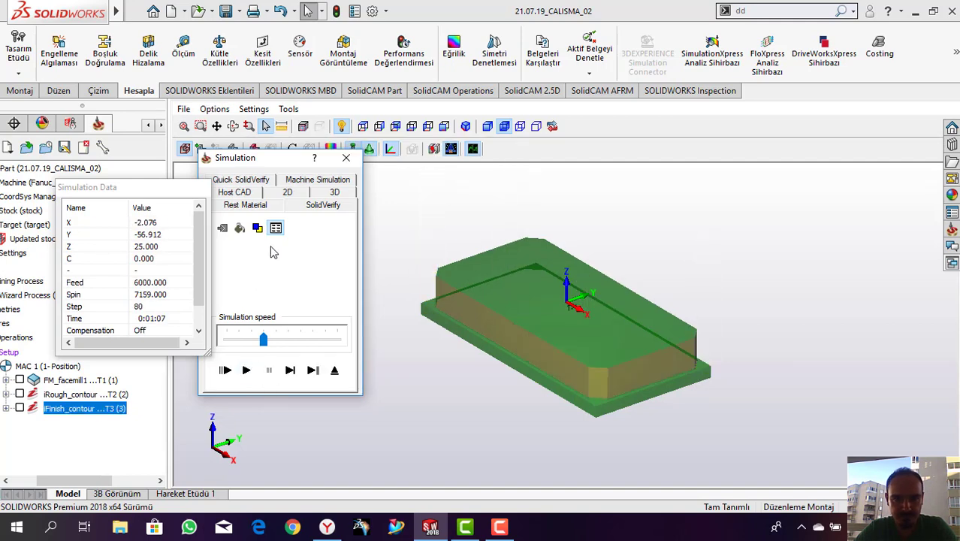
Step: Measure the finished part's width as Delta Y 99.800, then exit the simulation
left_click(282, 127)
left_click(492, 330)
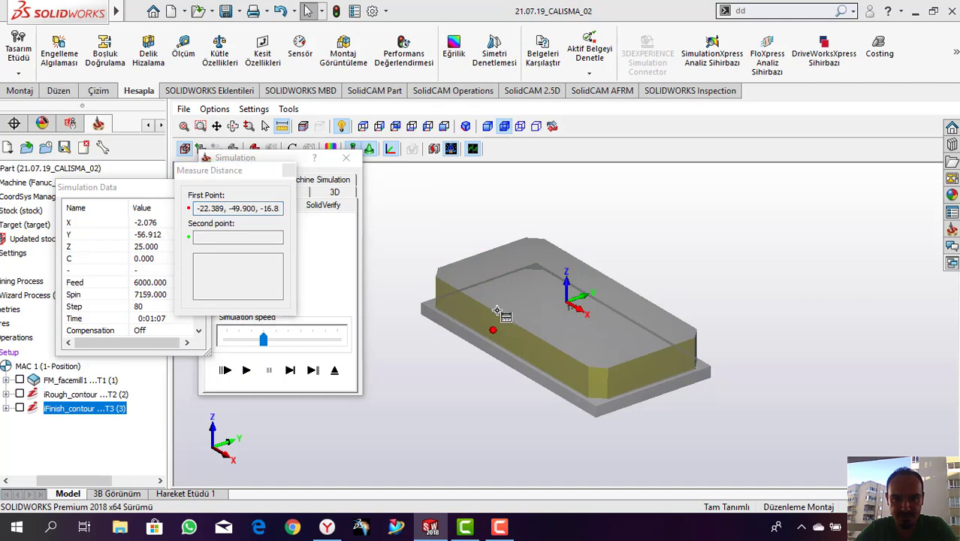
middle_click_drag(492, 330, 458, 313)
left_click(633, 291)
mouse_move(581, 316)
middle_mouse_down()
mouse_move(556, 314)
mouse_move(580, 316)
middle_mouse_up()
left_click_drag(224, 278, 253, 278)
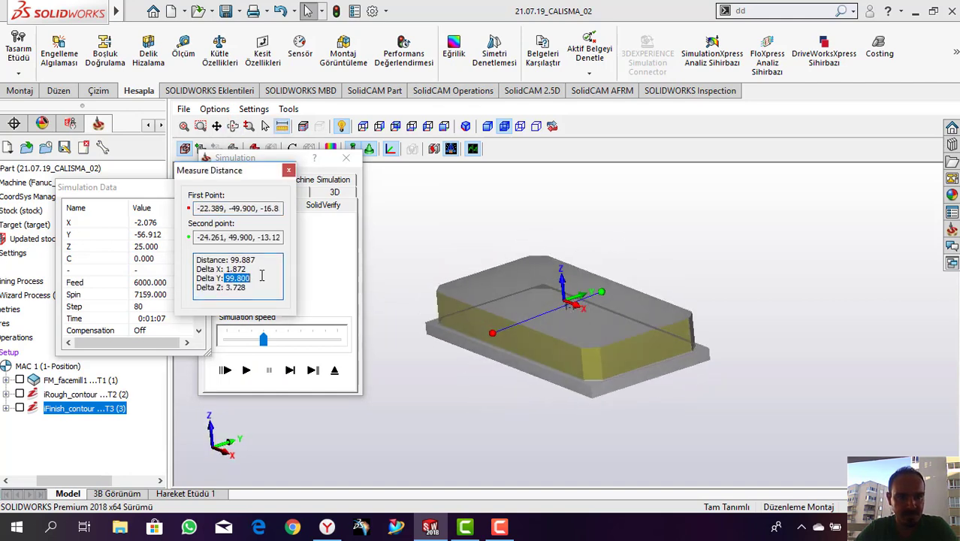
left_click(259, 277)
left_click(289, 170)
left_click(336, 371)
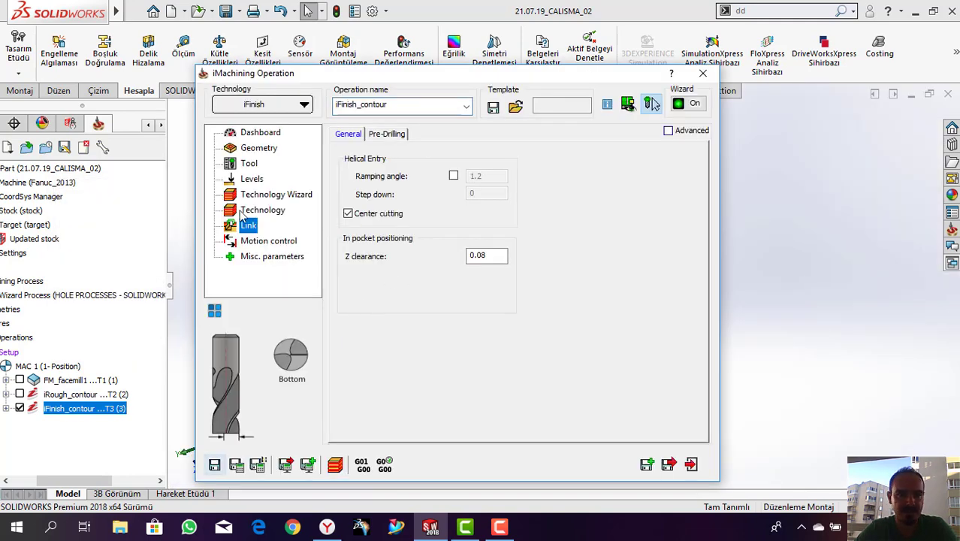
left_click(242, 211)
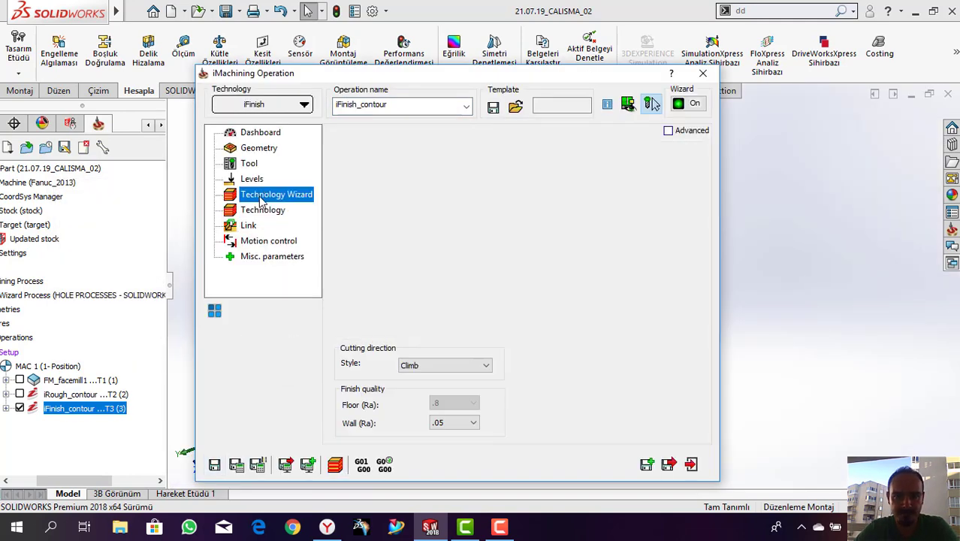
Step: Review the Technology tabs and keep iRough_contour as the iRest parent operation
left_click(263, 211)
left_click(399, 134)
left_click(432, 135)
left_click(464, 139)
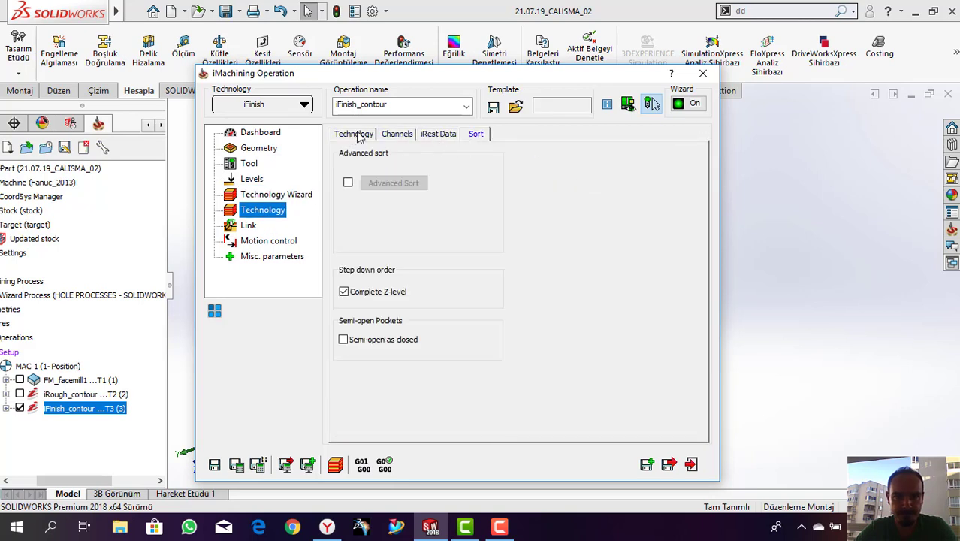
left_click(439, 134)
left_click(431, 175)
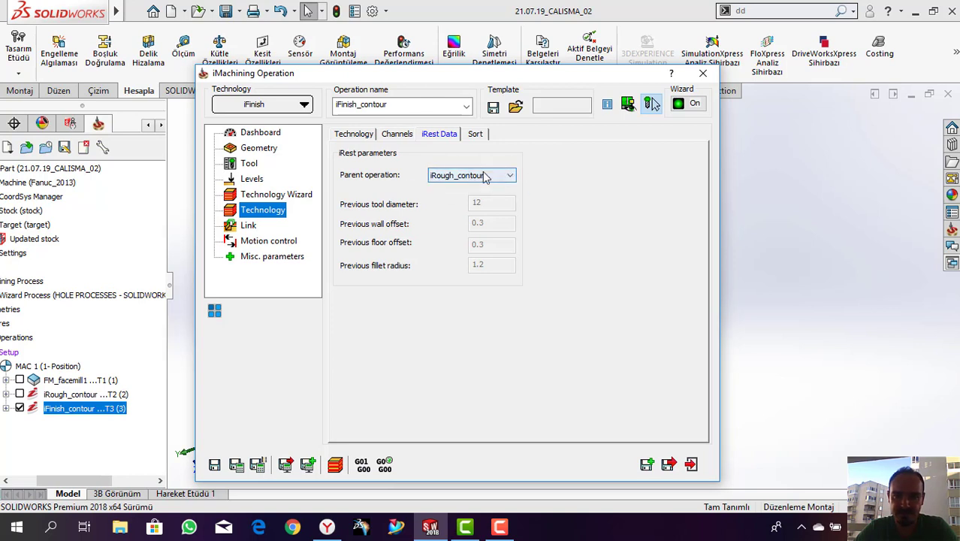
left_click(486, 176)
left_click(474, 176)
left_click(460, 177)
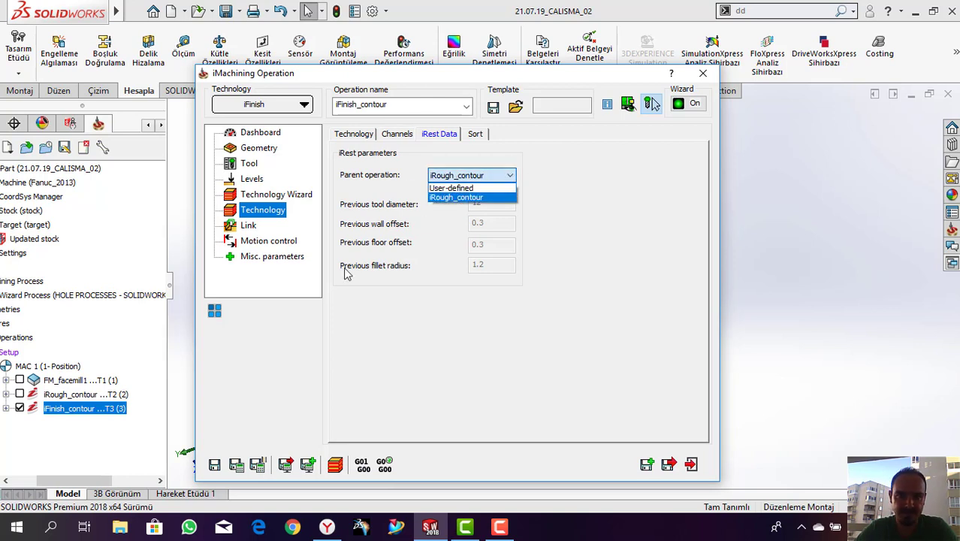
left_click(415, 305)
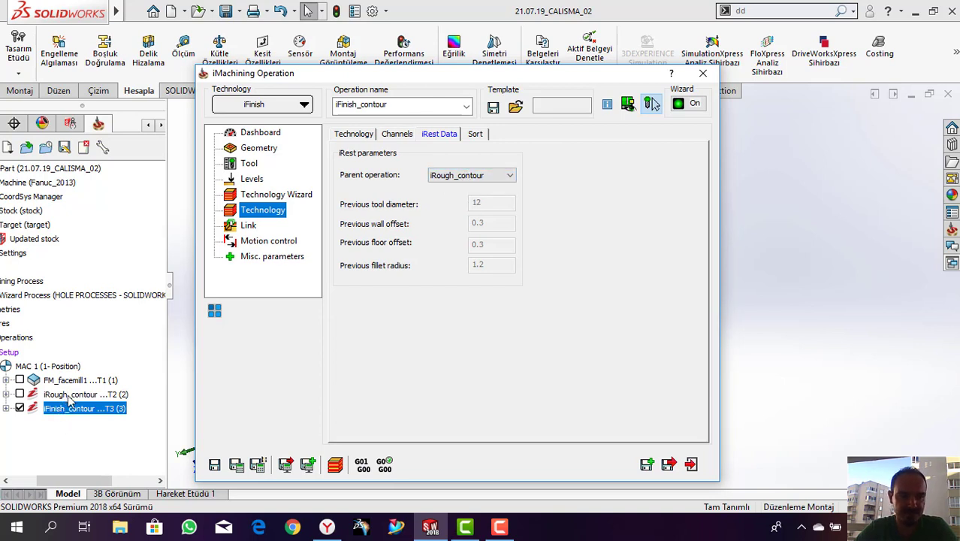
Step: Set the geometry offset to 0.1, then Save & Calculate and launch the simulation
left_click(275, 197)
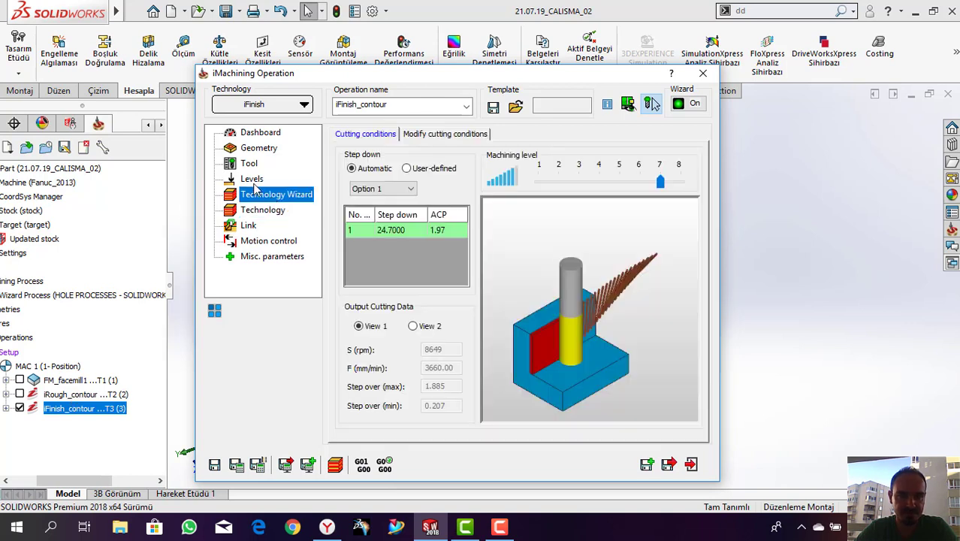
left_click(253, 182)
left_click(257, 164)
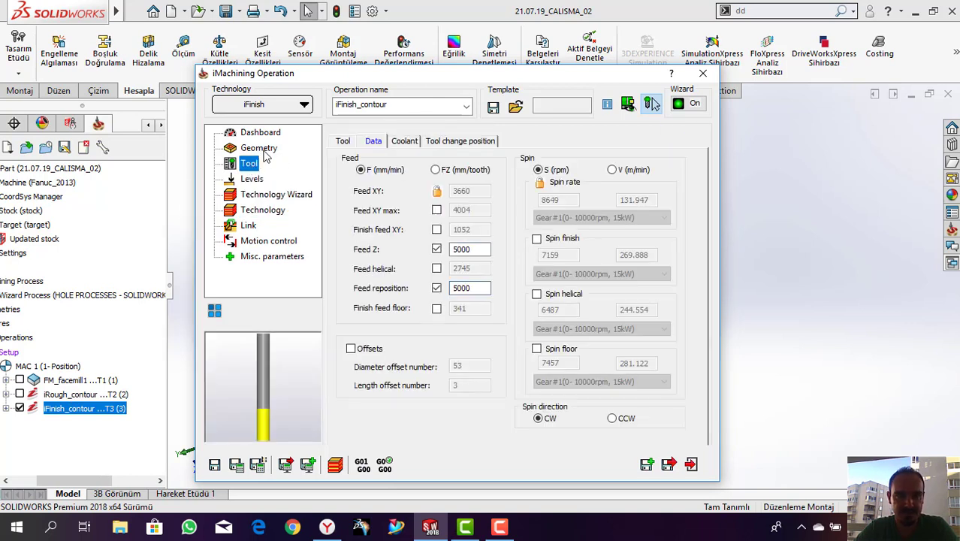
left_click(261, 148)
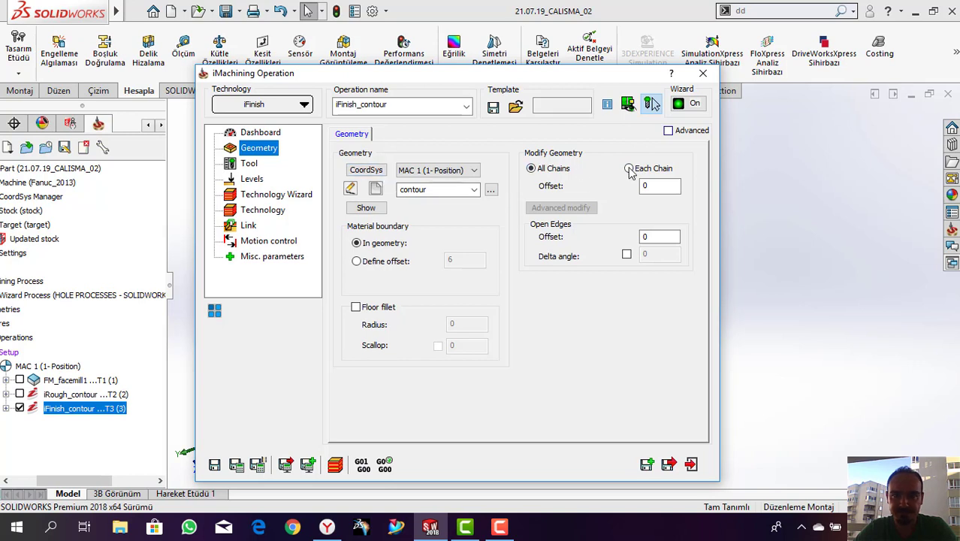
left_click_drag(643, 186, 654, 187)
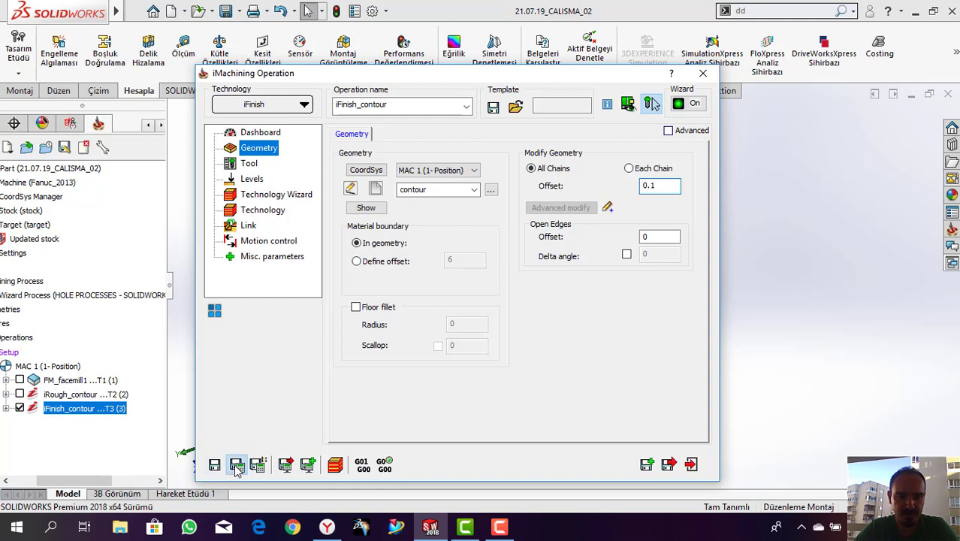
left_click(337, 466)
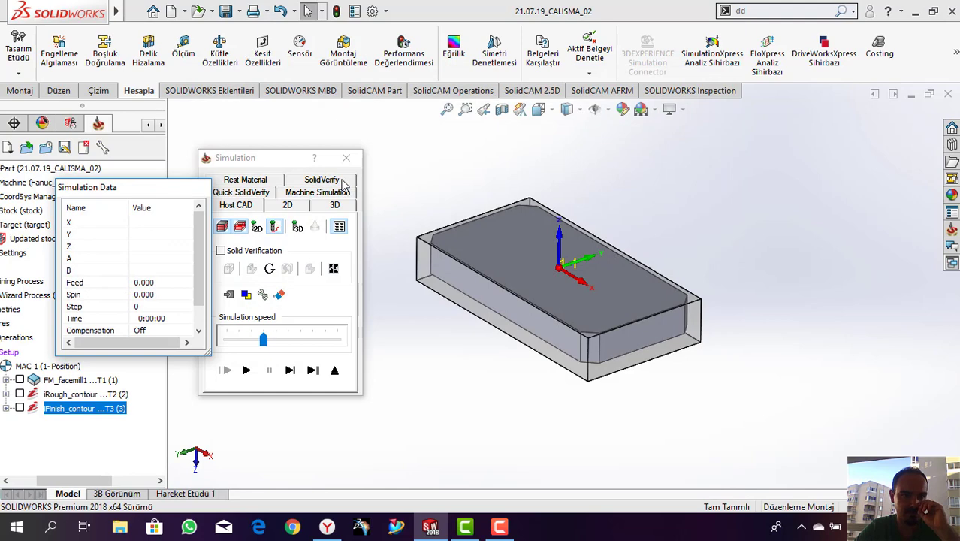
Step: Rerun the SolidVerify finish simulation and measure the part's width as Delta Y 100.000
left_click(340, 181)
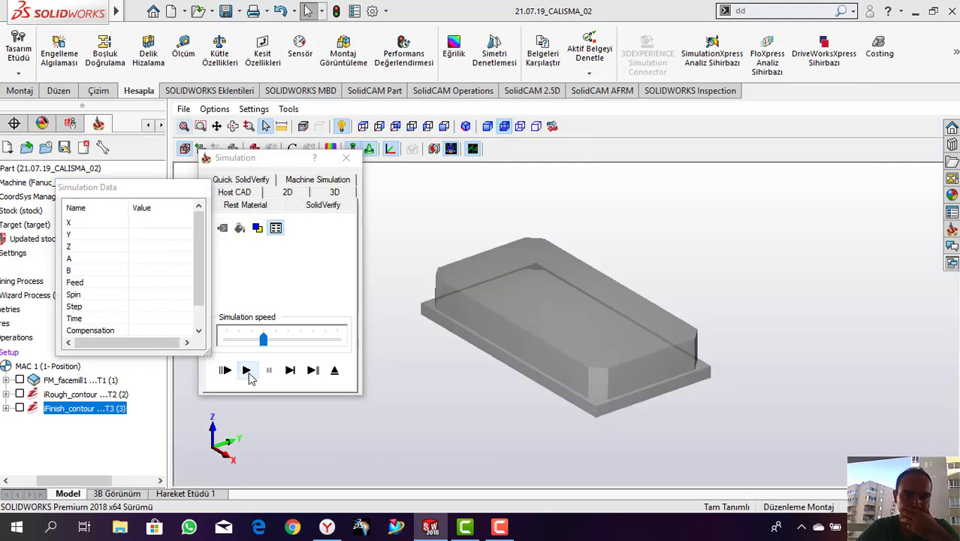
left_click(247, 370)
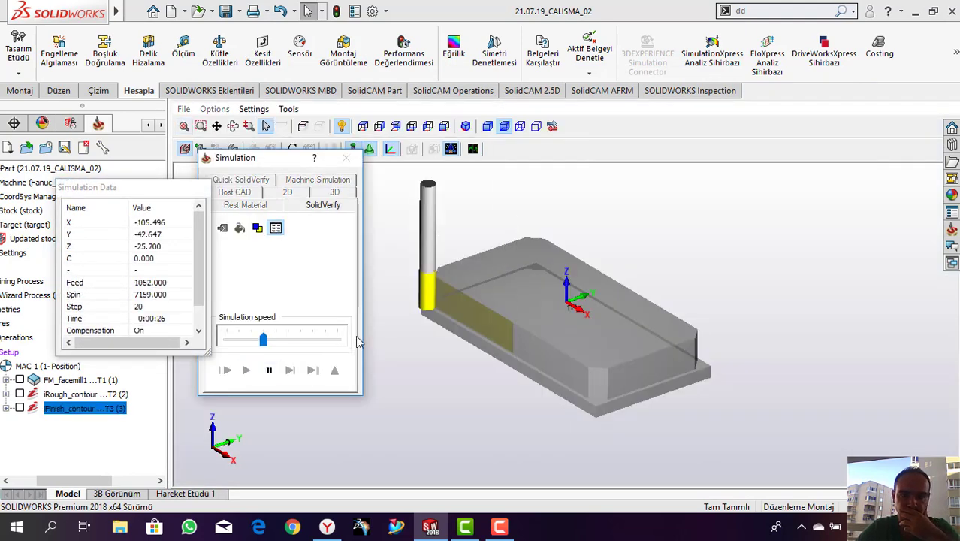
left_click(281, 126)
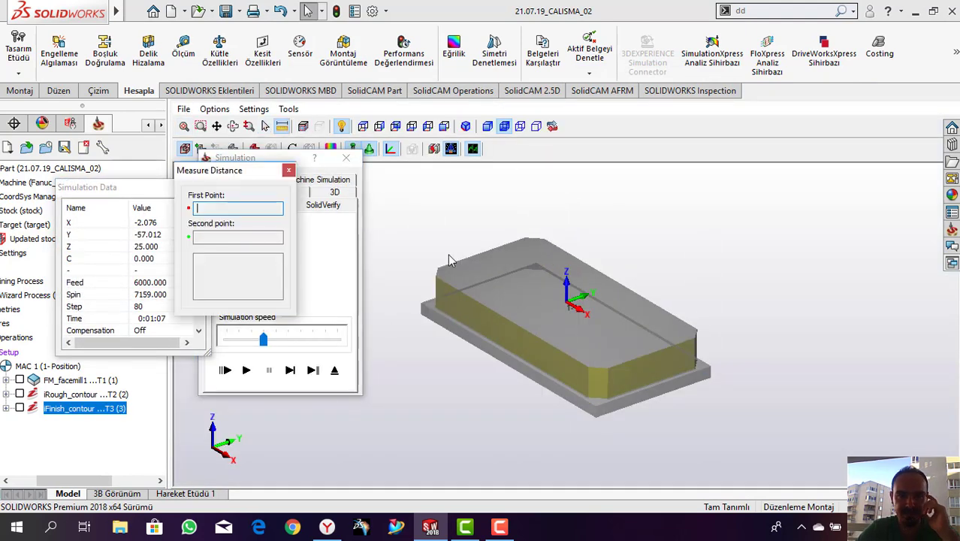
left_click(497, 285)
middle_click_drag(511, 289, 615, 287)
left_click(619, 288)
left_click(241, 280)
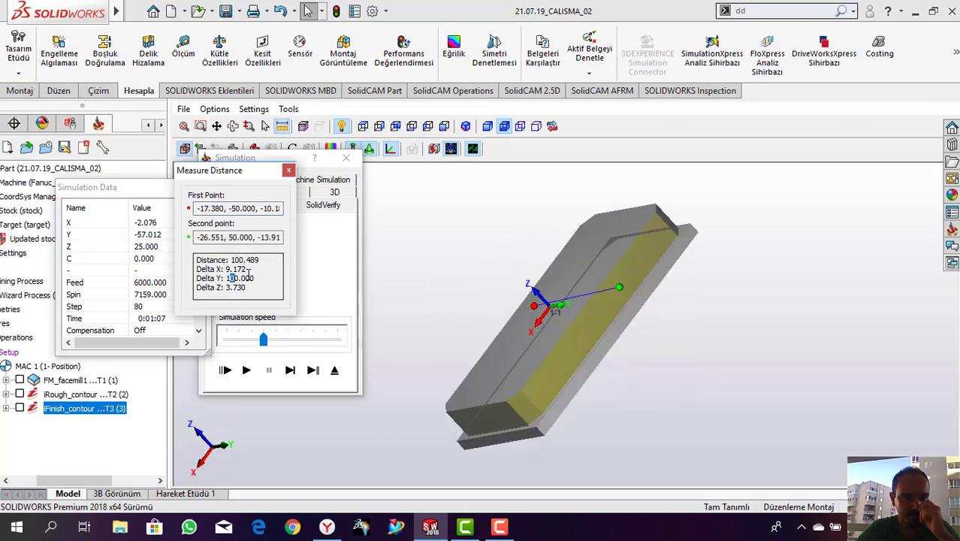
triple_click(236, 278)
double_click(235, 278)
left_click(235, 278)
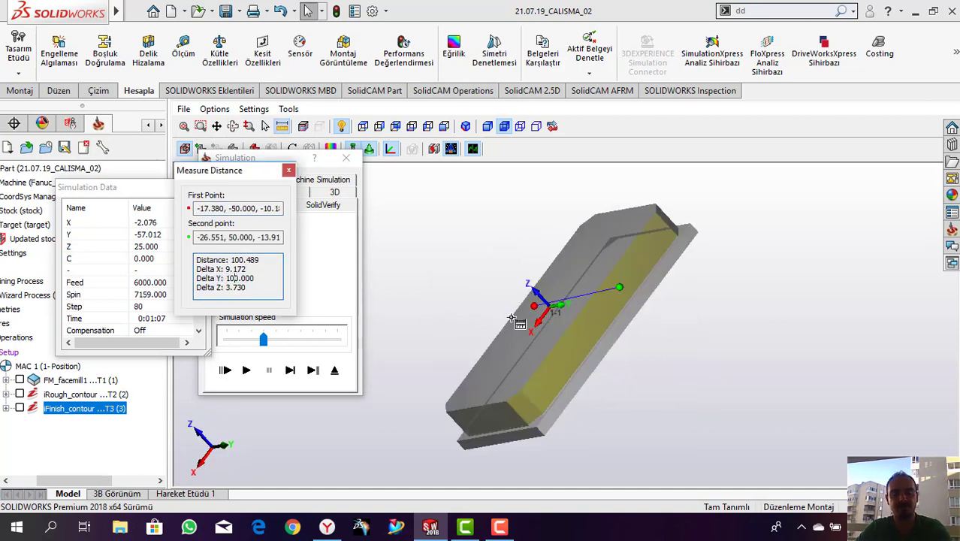
Step: Measure the part's length end to end as Delta X 200.000
mouse_move(513, 318)
middle_mouse_down()
mouse_move(598, 346)
mouse_move(547, 311)
mouse_move(521, 307)
middle_mouse_up()
left_click(611, 372)
left_click(453, 281)
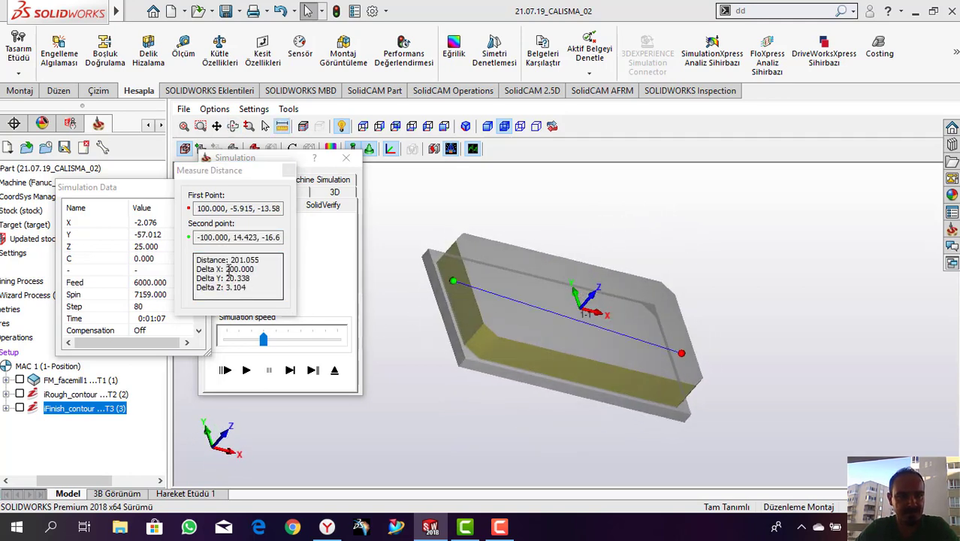